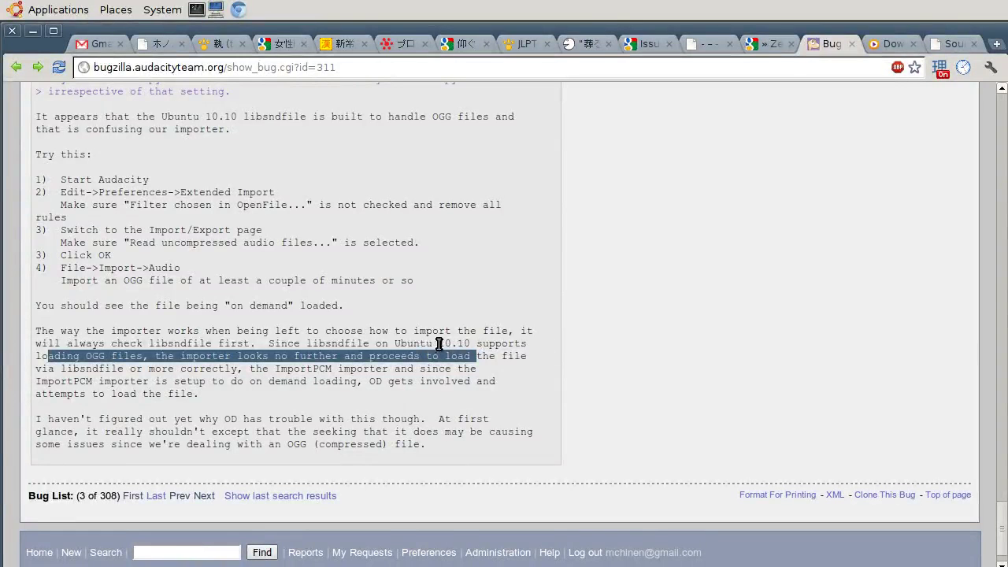
Step: Highlight '10.10' in the bug 311 libsndfile comment, then bring up the Bug 336 Gmail draft
left_click_drag(437, 344, 472, 344)
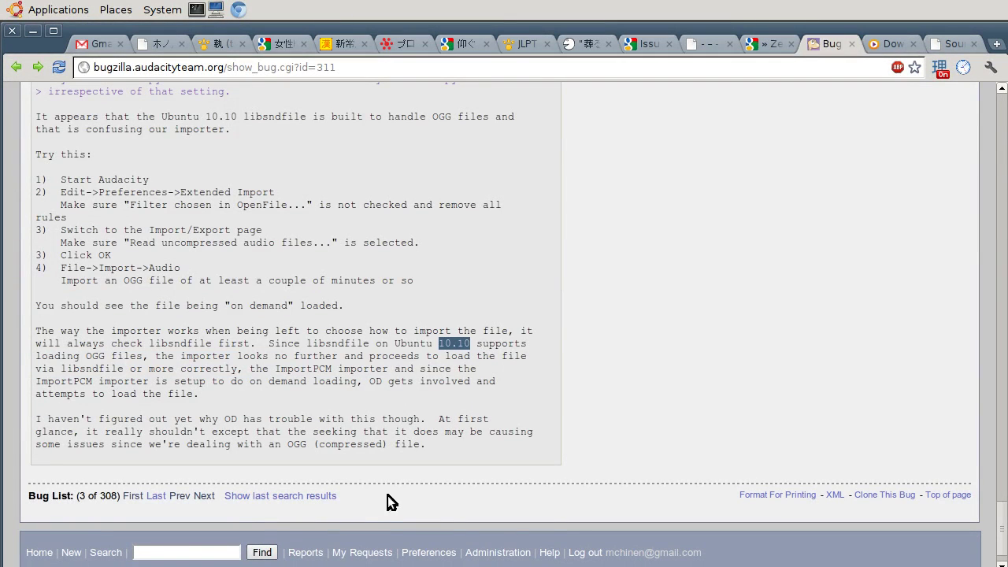
left_click(87, 44)
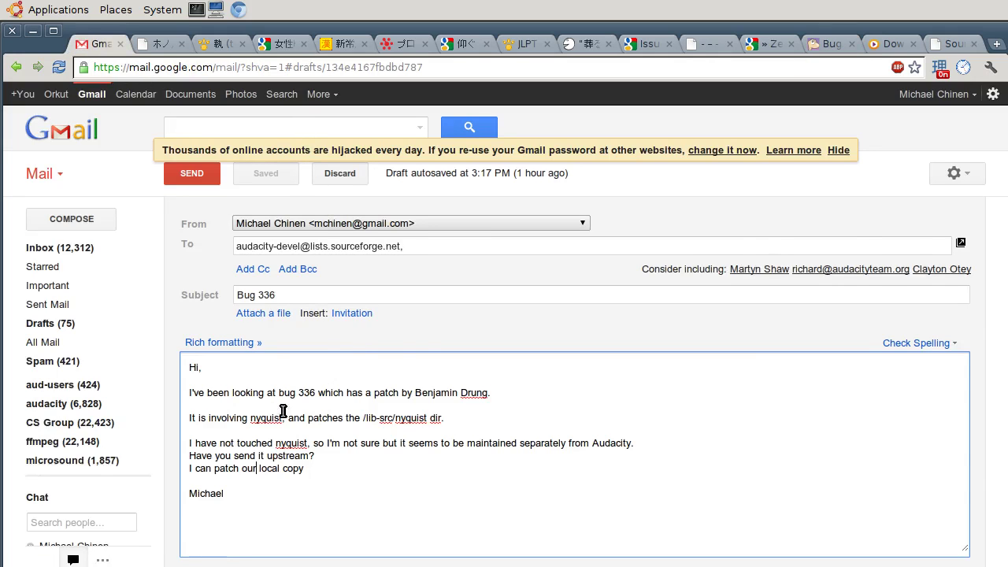
Step: Discard the Bug 336 draft and search label:audacity for 'order importer'
left_click(352, 178)
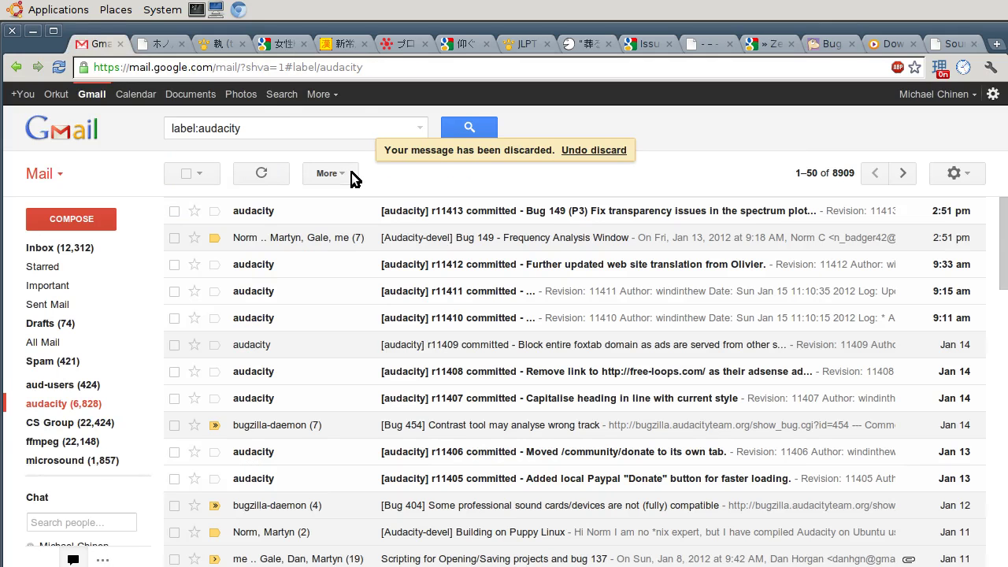
left_click(279, 128)
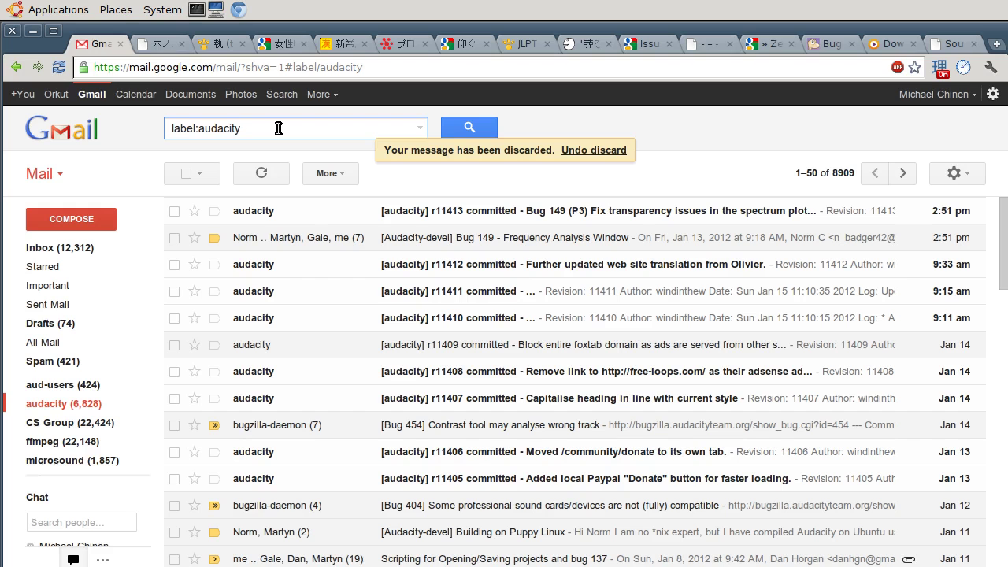
type(" order")
type(" imp")
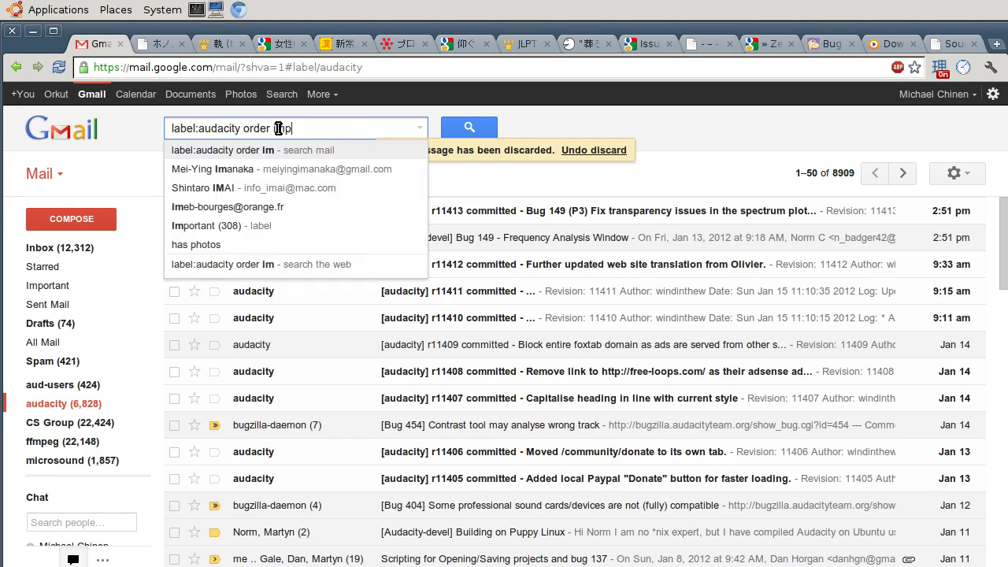
type("ort ")
type("er")
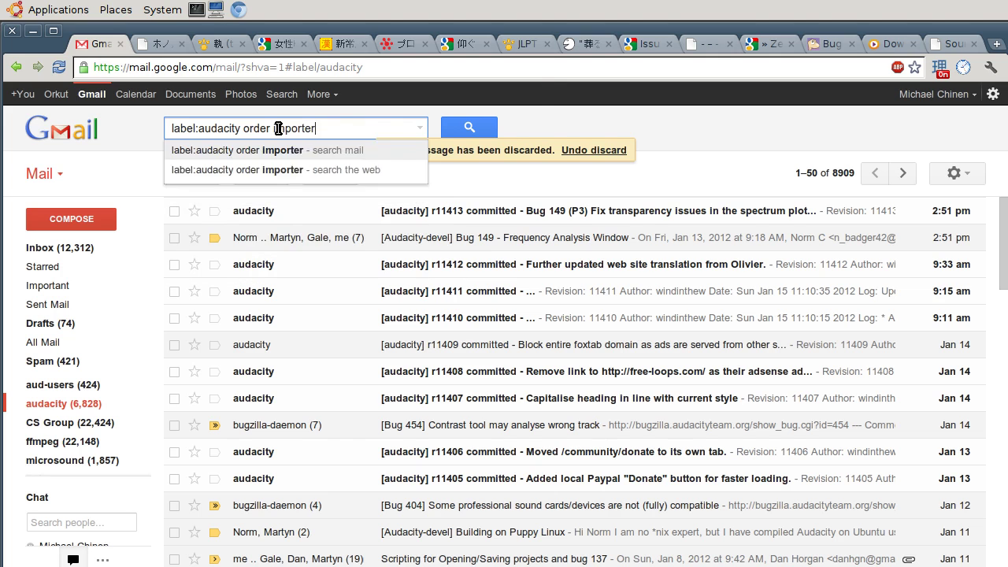
key("Return")
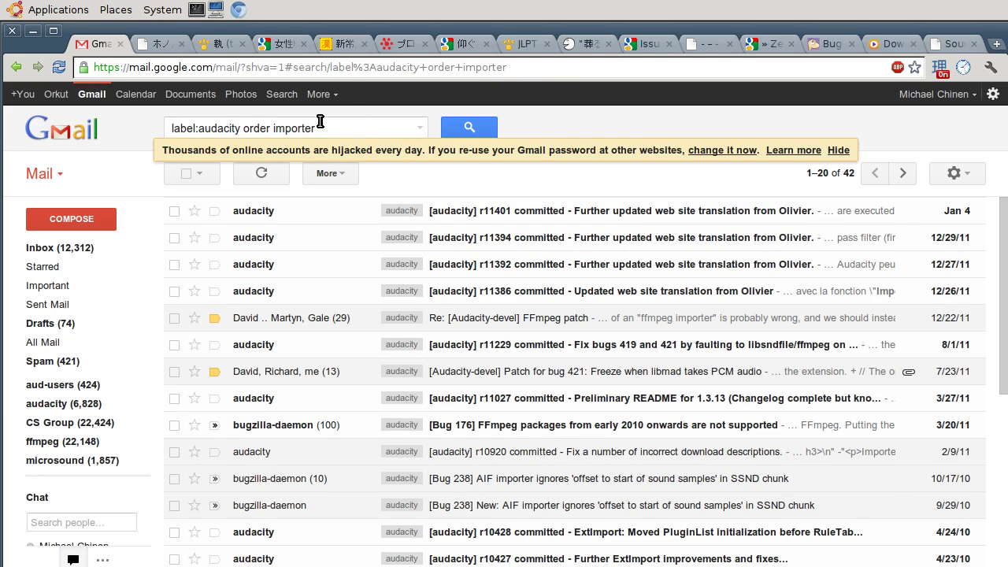
Step: Rerun the 'label:audacity order importer' search and open the 'Patch for bug 421' conversation
left_click_drag(350, 131, 241, 128)
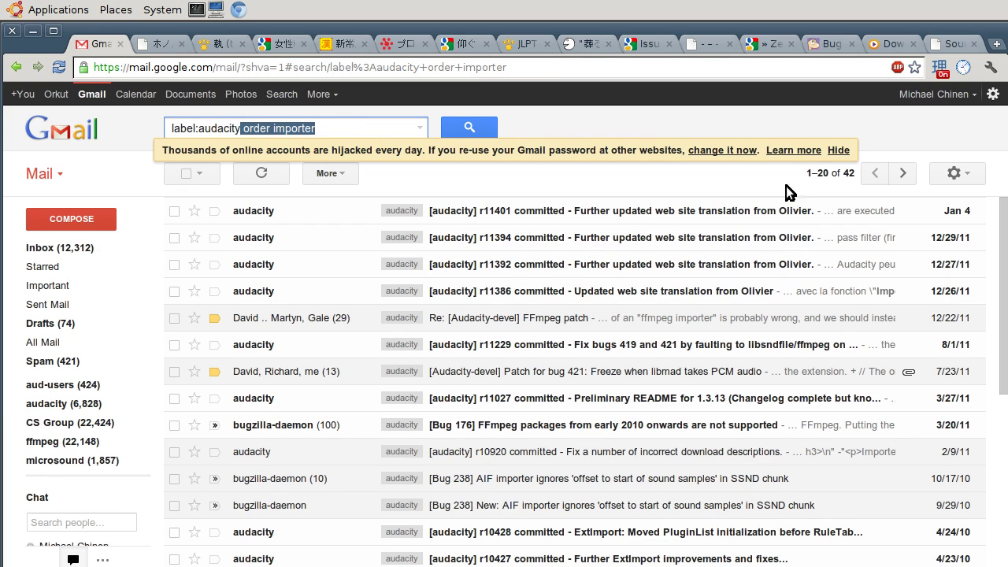
left_click(476, 133)
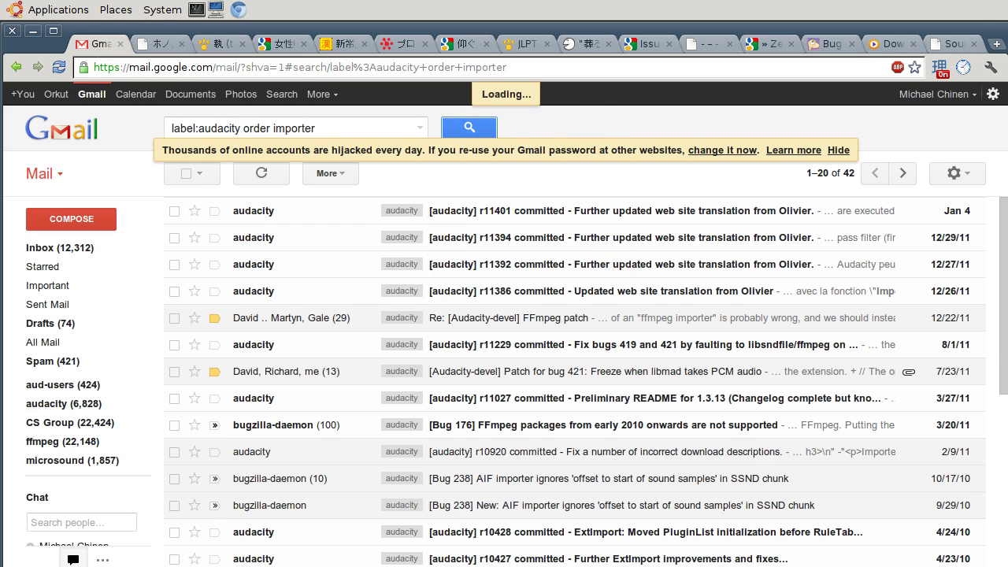
left_click_drag(1000, 76, 883, 76)
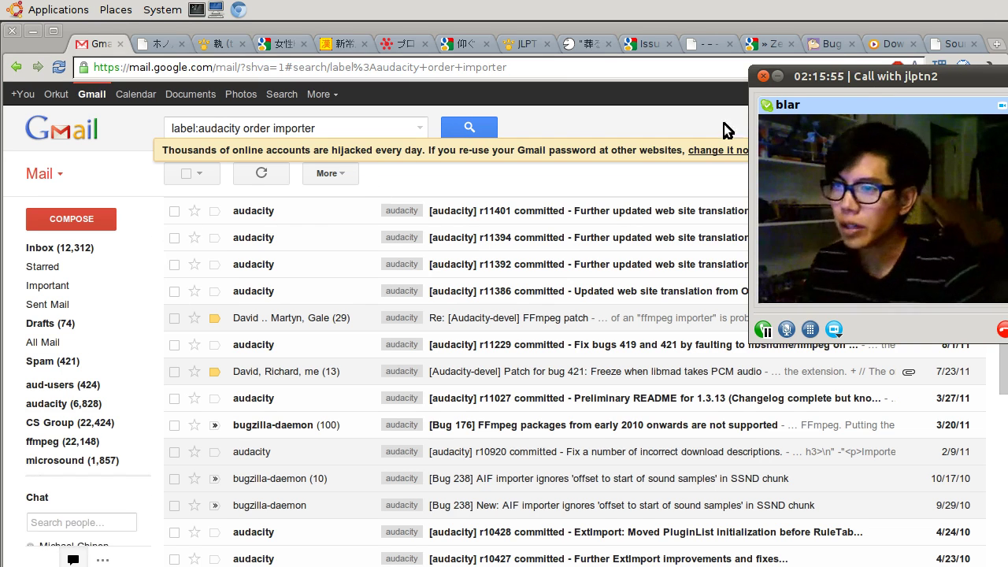
left_click_drag(879, 78, 949, 35)
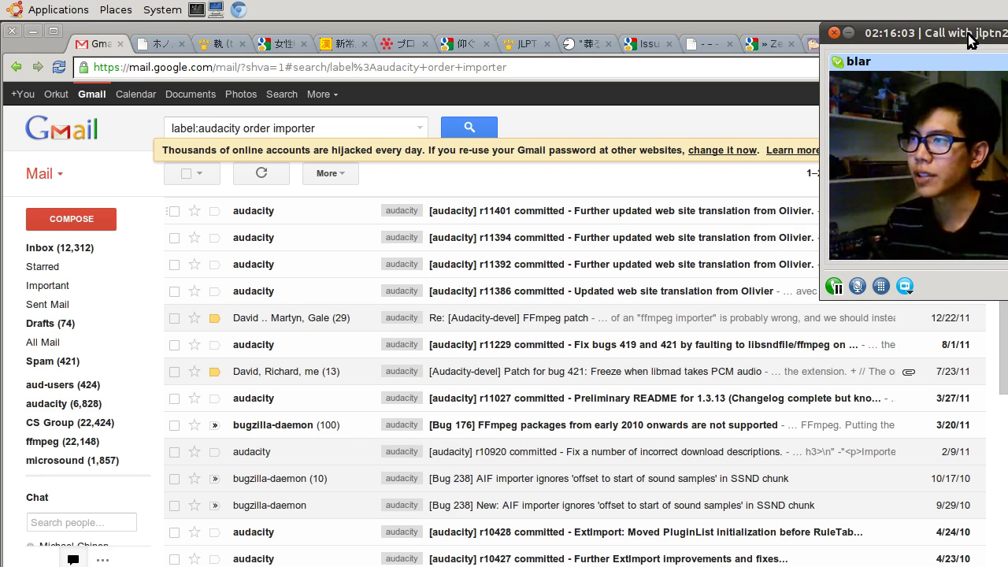
left_click_drag(967, 34, 1007, 34)
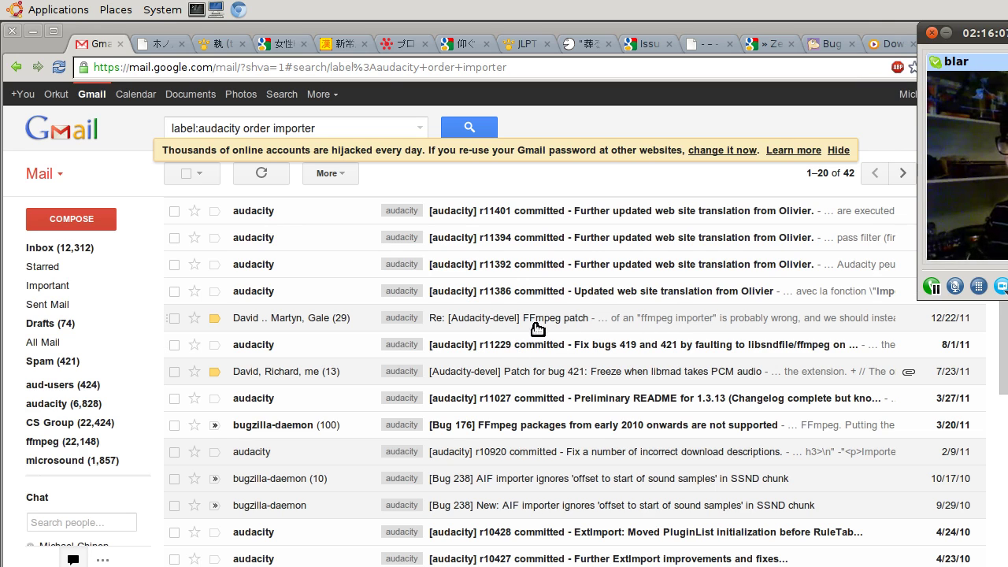
left_click(671, 378)
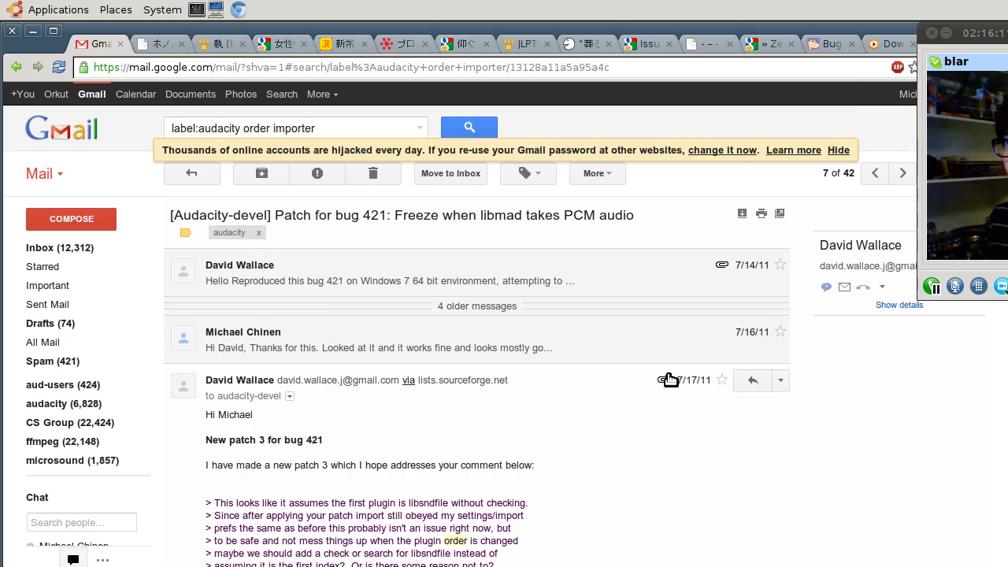
Step: Expand the four older messages of the bug 421 patch thread, read them, and return to bug 311
left_click(316, 306)
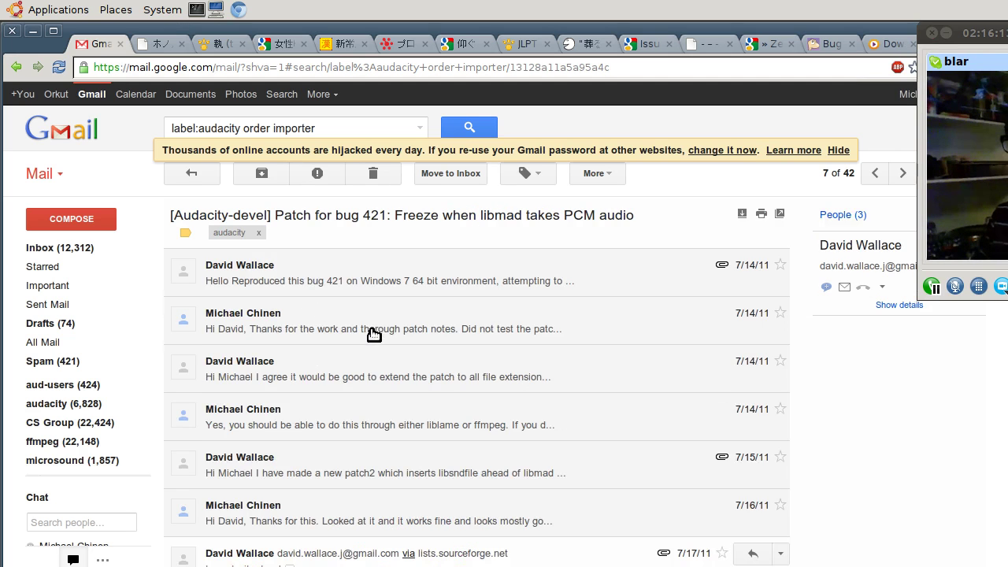
scroll(374, 335, "down", 3)
scroll(364, 329, "up", 2)
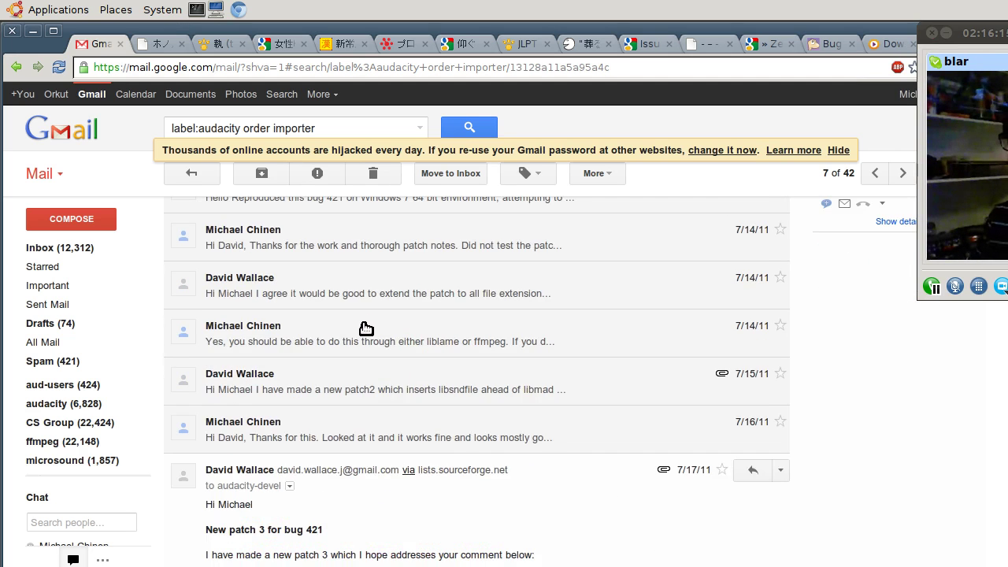
scroll(366, 328, "up", 2)
scroll(366, 328, "down", 5)
scroll(367, 329, "down", 5)
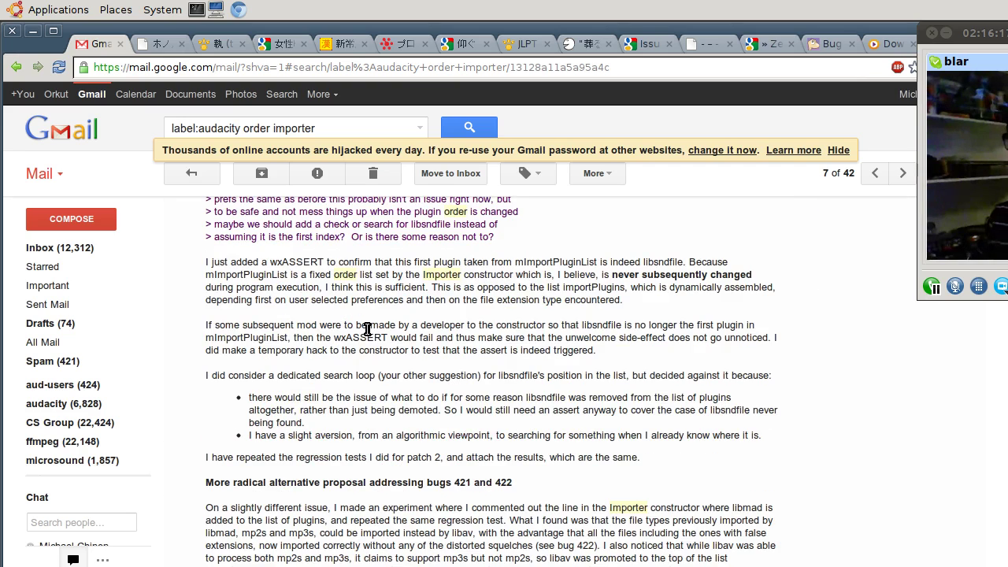
scroll(367, 329, "down", 5)
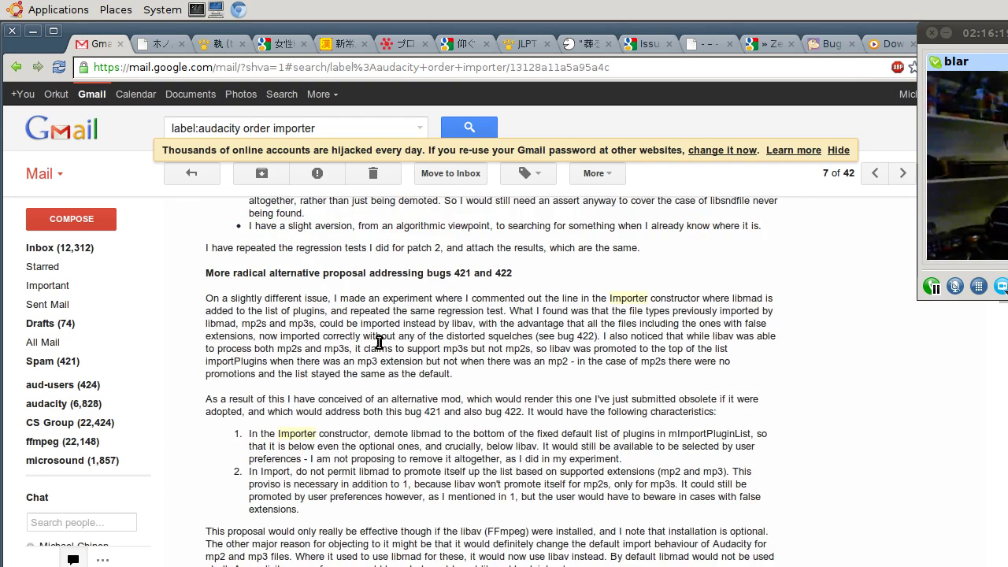
scroll(327, 380, "down", 3)
scroll(327, 381, "down", 2)
scroll(328, 380, "up", 5)
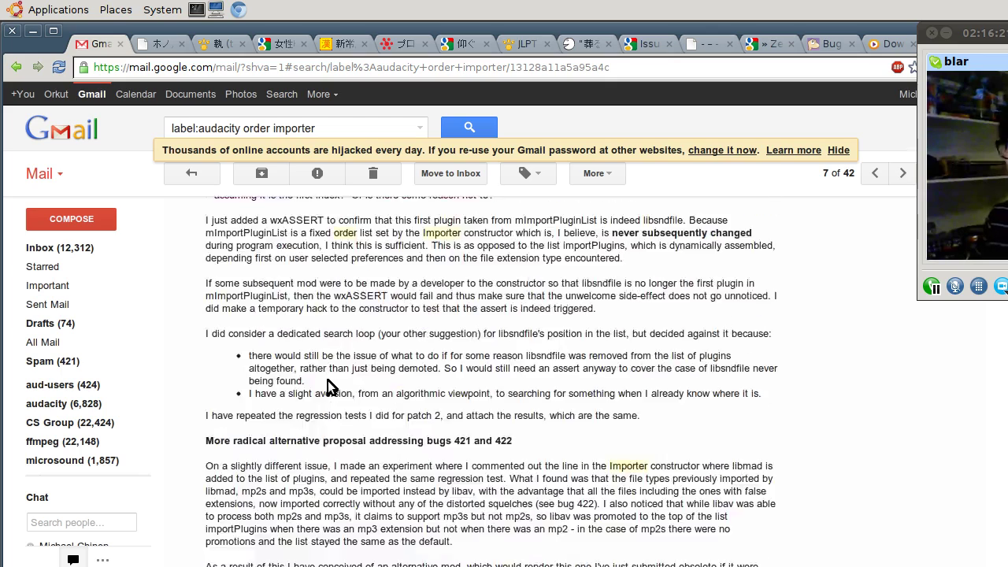
scroll(327, 380, "up", 10)
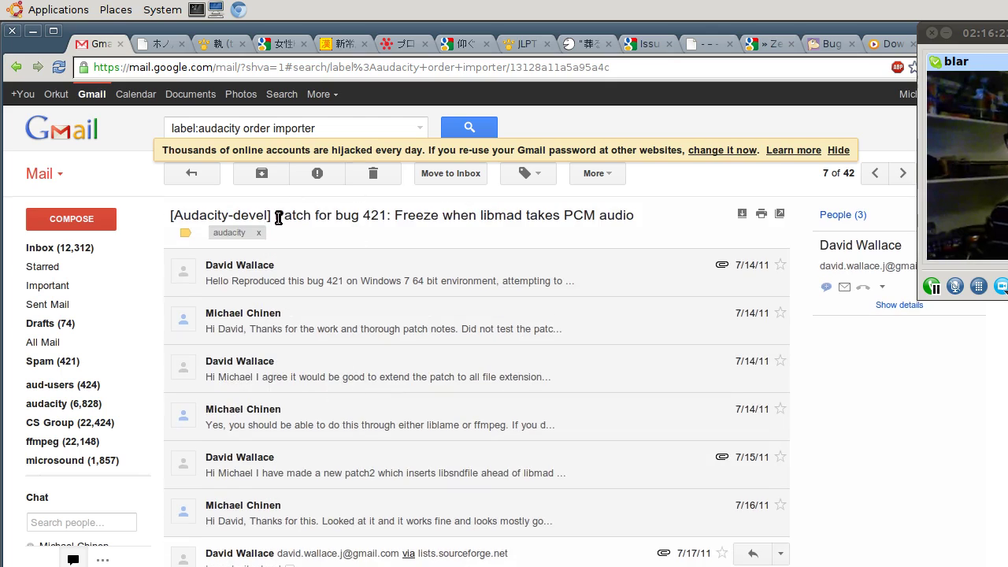
left_click_drag(278, 218, 634, 212)
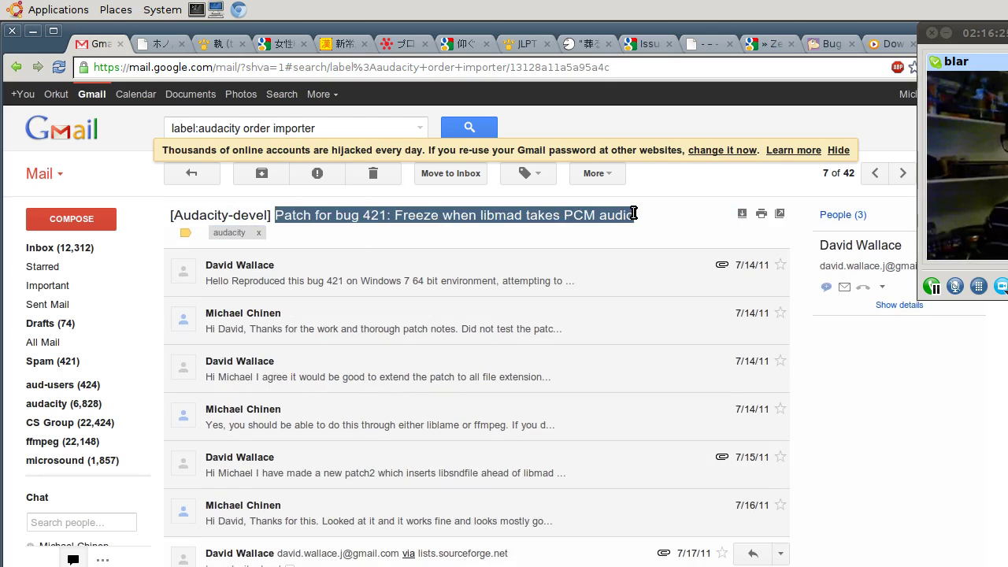
left_click(818, 43)
Step: Load the Bug 421 report by changing the bug number in the address to 421
scroll(411, 256, "up", 5)
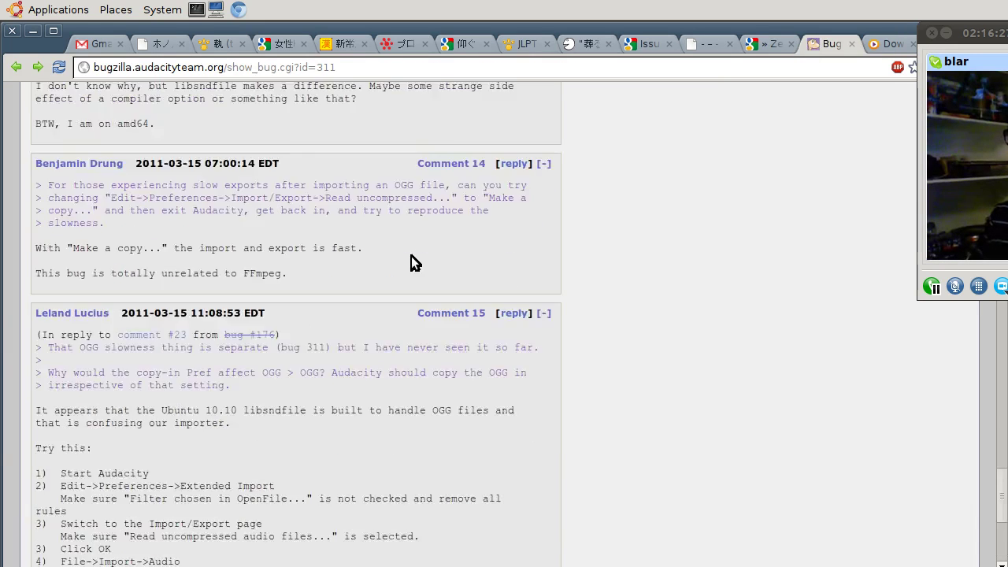
scroll(411, 255, "up", 5)
scroll(411, 256, "up", 5)
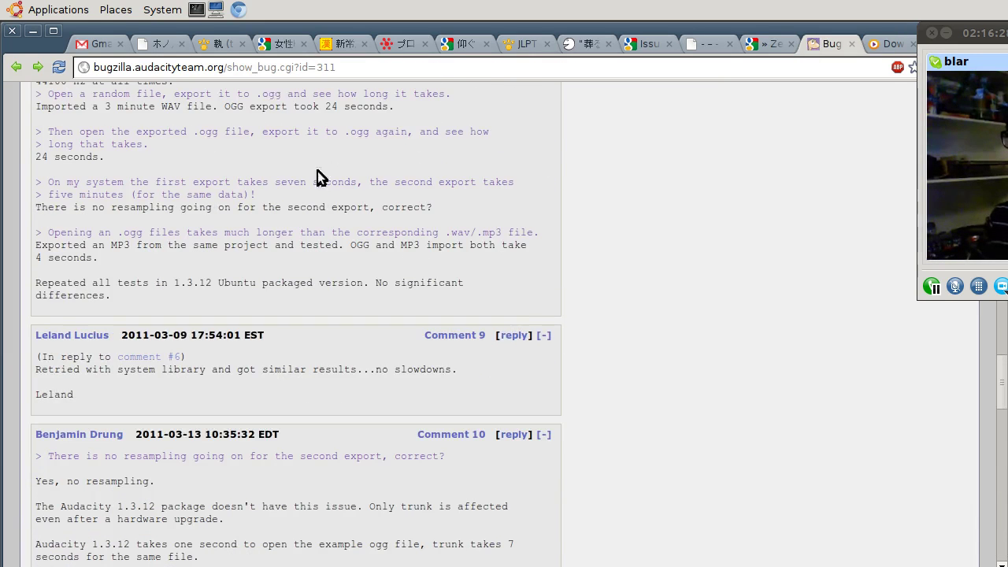
double_click(323, 68)
type("4")
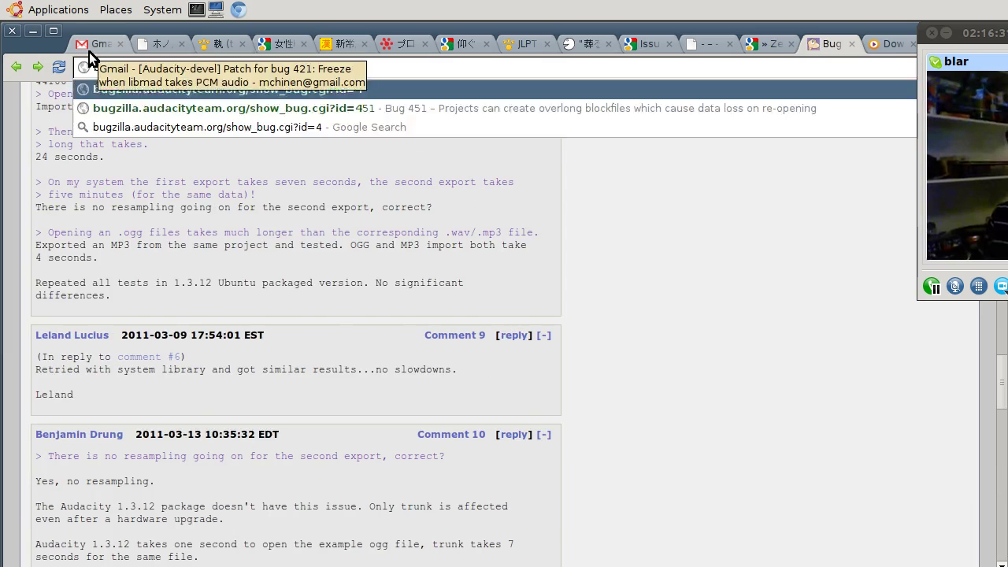
type("21")
key("Return")
Step: Cross-check the Gmail patch thread against the Bug 421 report noting the r11229 fix
left_click(95, 43)
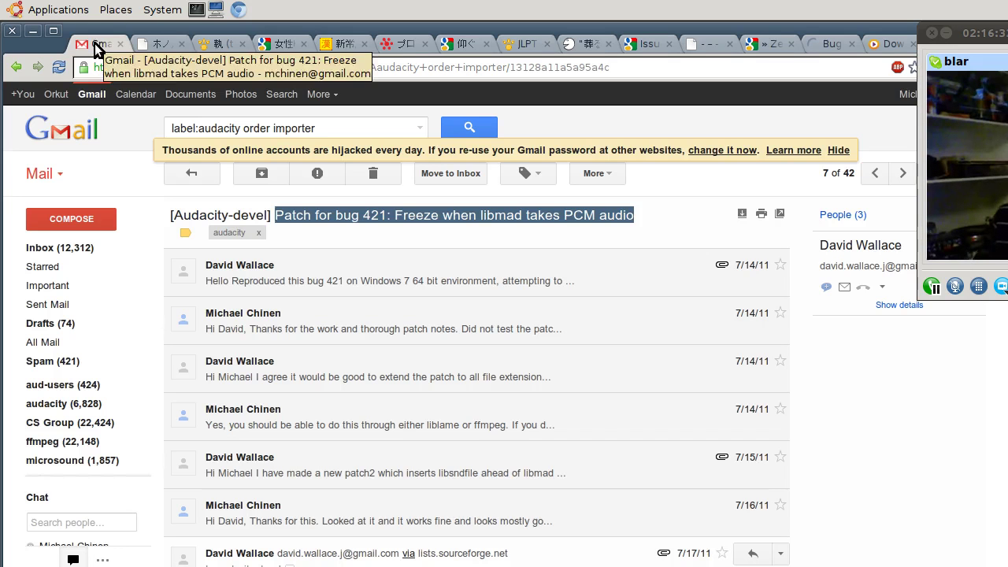
left_click(825, 44)
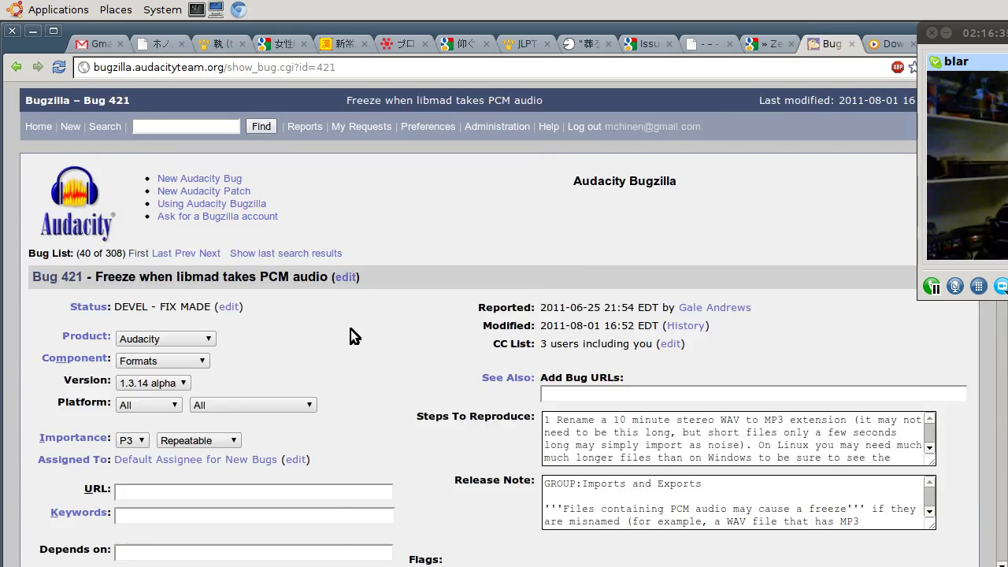
scroll(378, 343, "down", 10)
scroll(379, 345, "down", 3)
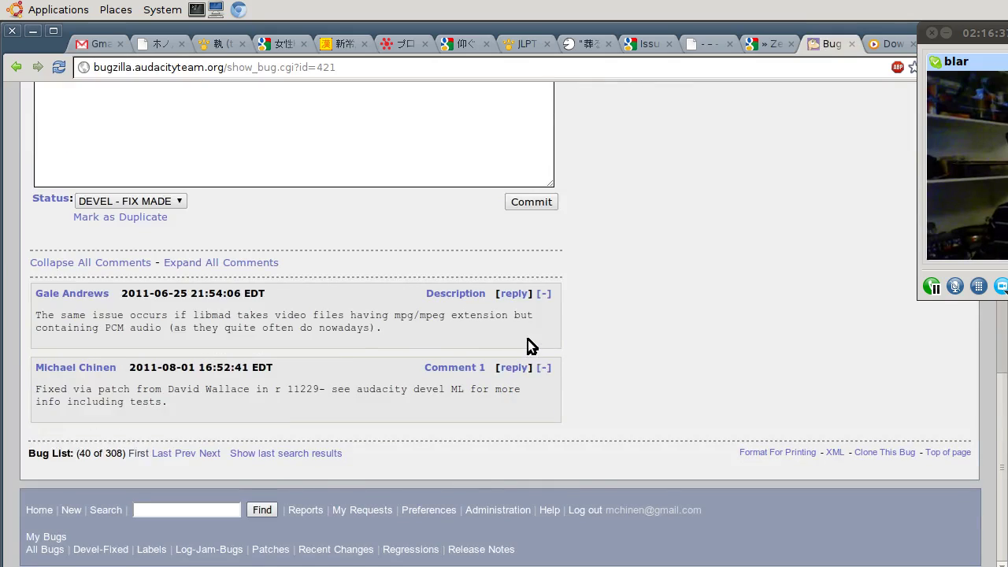
scroll(527, 339, "up", 10)
scroll(527, 339, "up", 5)
scroll(528, 339, "down", 5)
scroll(527, 339, "up", 12)
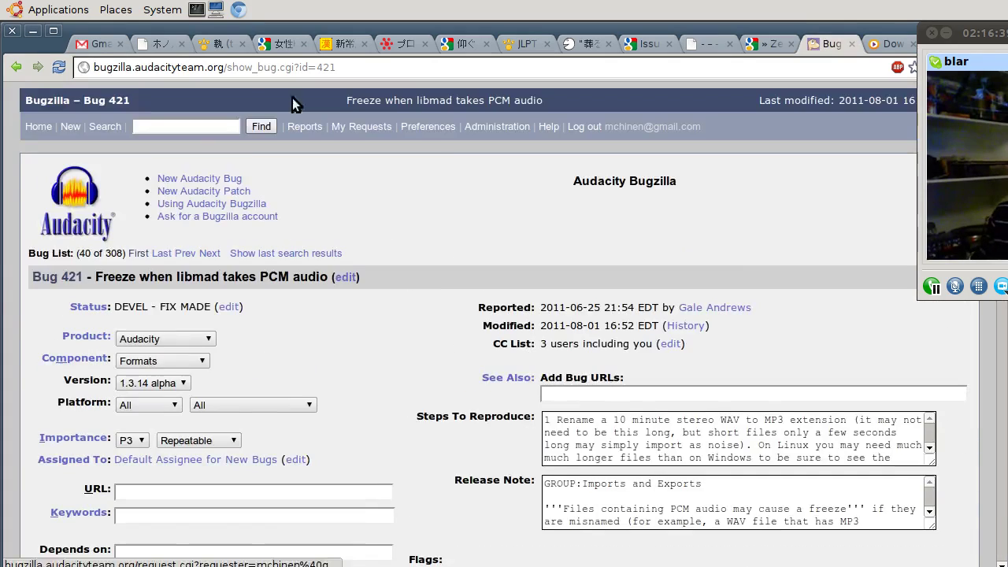
left_click(125, 41)
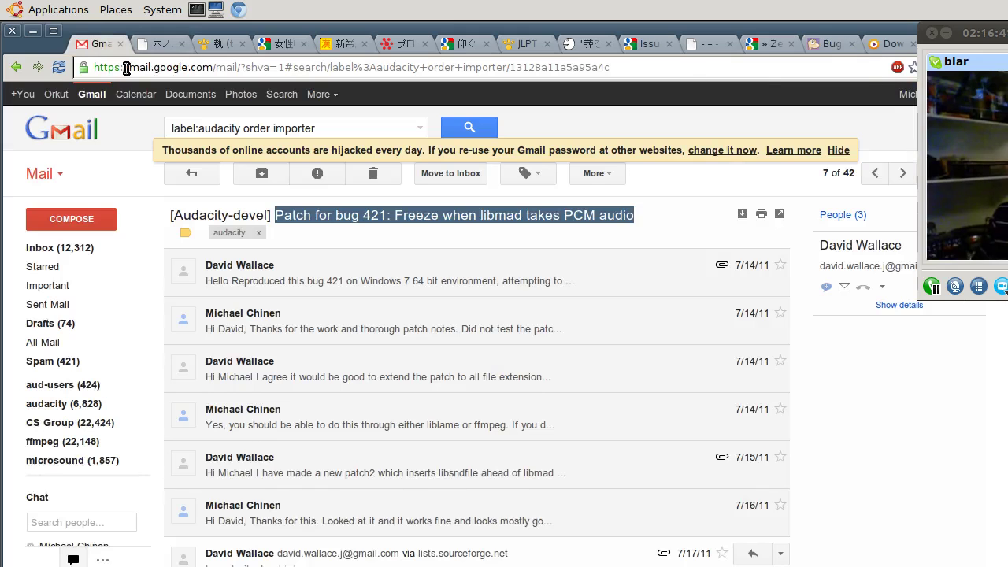
left_click(827, 44)
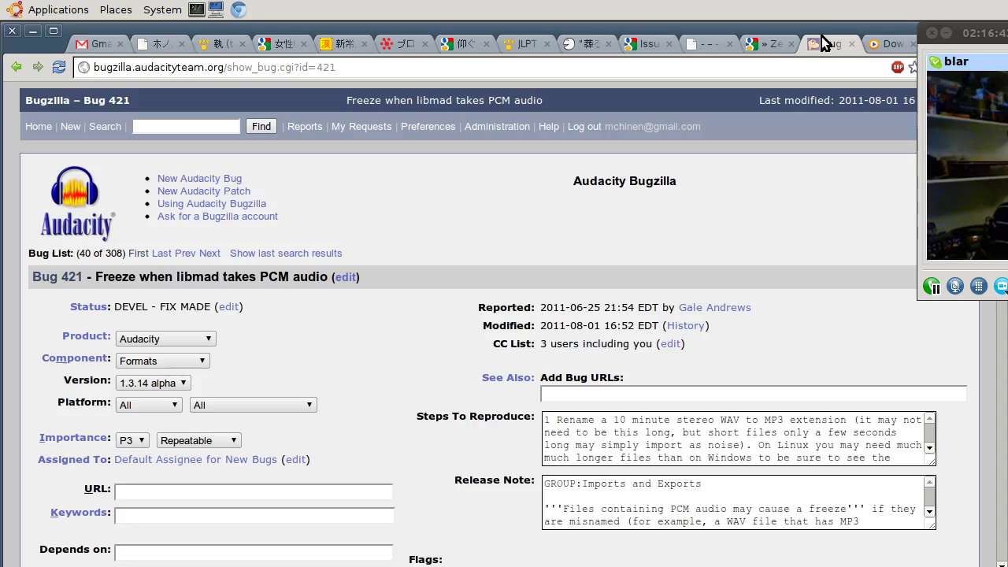
key("ctrl+l")
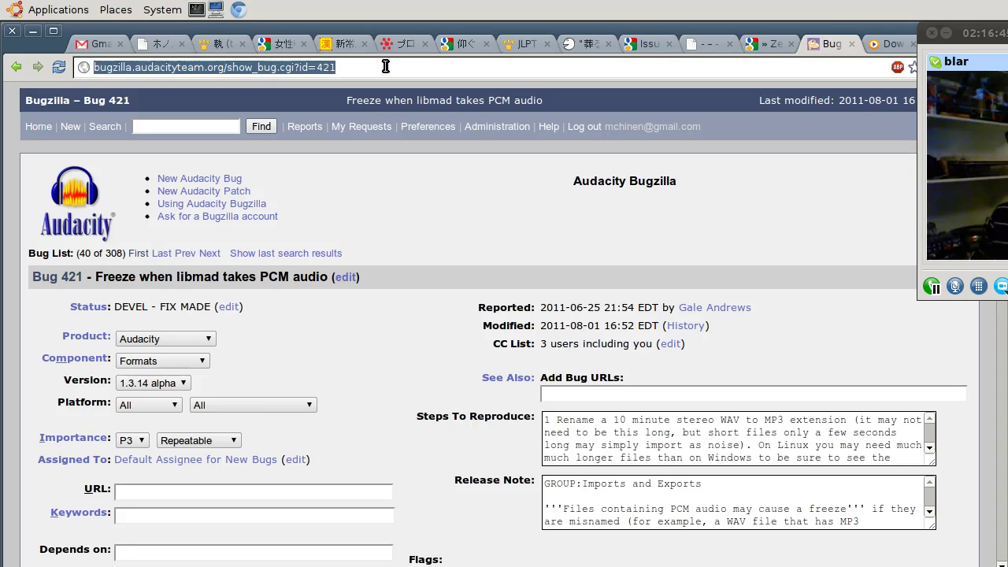
Step: Go back to the bug 311 report and scroll through its comments
left_click(16, 67)
scroll(415, 386, "down", 5)
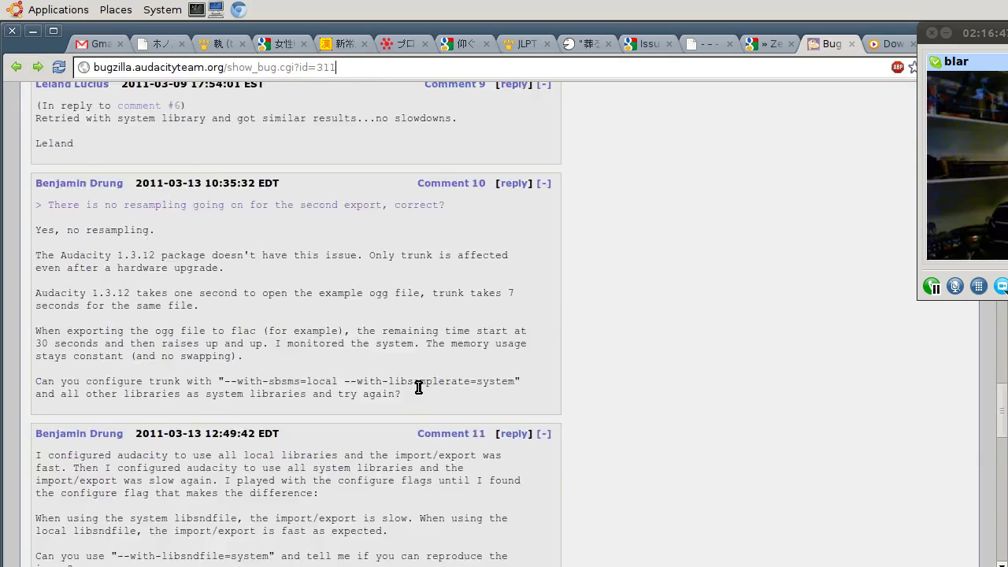
scroll(419, 386, "down", 5)
scroll(419, 386, "down", 5)
scroll(418, 387, "down", 4)
scroll(419, 387, "down", 2)
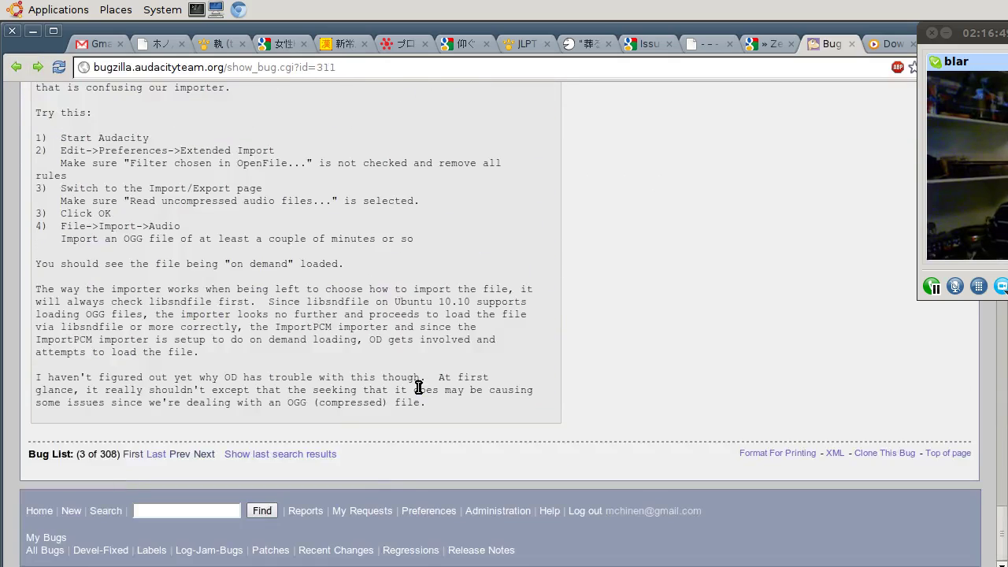
scroll(418, 387, "up", 5)
scroll(419, 386, "up", 5)
scroll(417, 384, "up", 5)
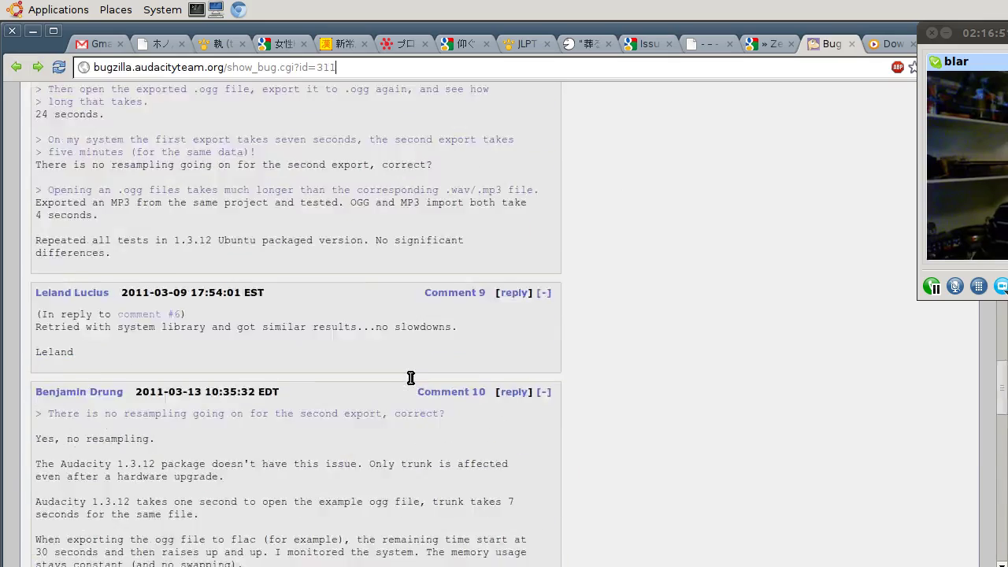
scroll(414, 381, "up", 5)
scroll(410, 378, "up", 5)
scroll(410, 378, "up", 10)
scroll(409, 375, "up", 3)
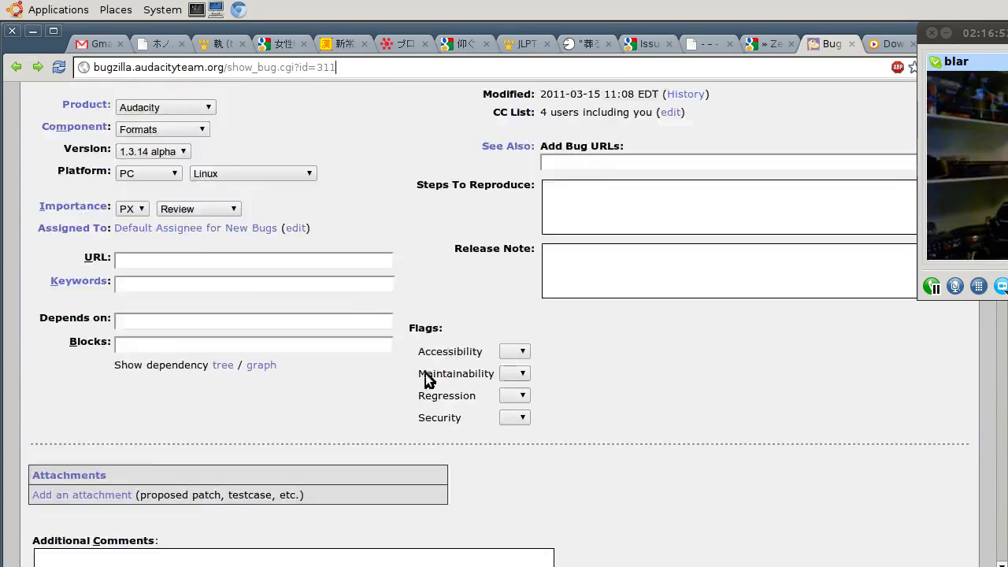
scroll(425, 378, "down", 3)
Step: Comment that Leland's steps didn't reproduce on Ubuntu 11.04, crediting David Wallace's committed patch
left_click(234, 418)
type("Hi, ")
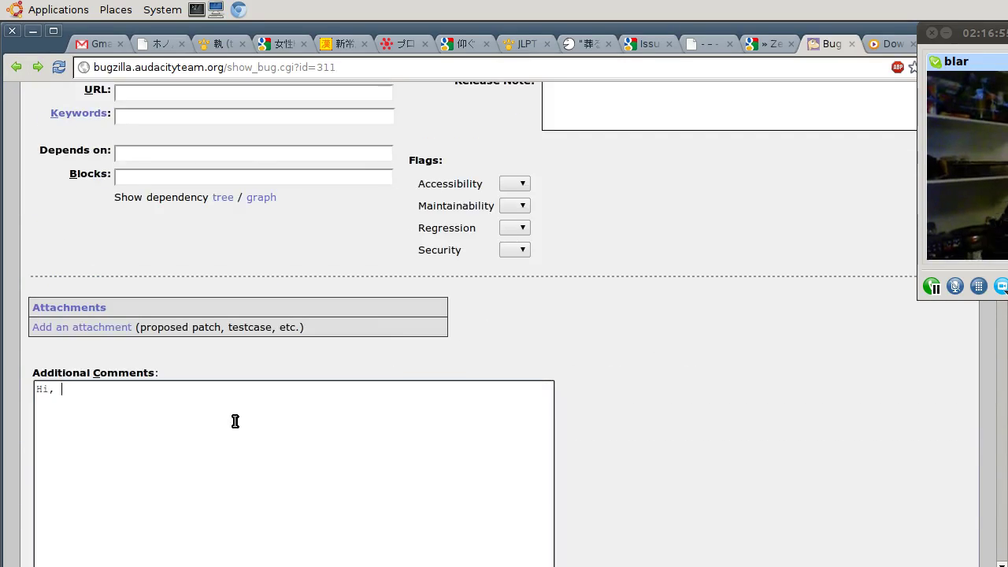
type("I tried this an")
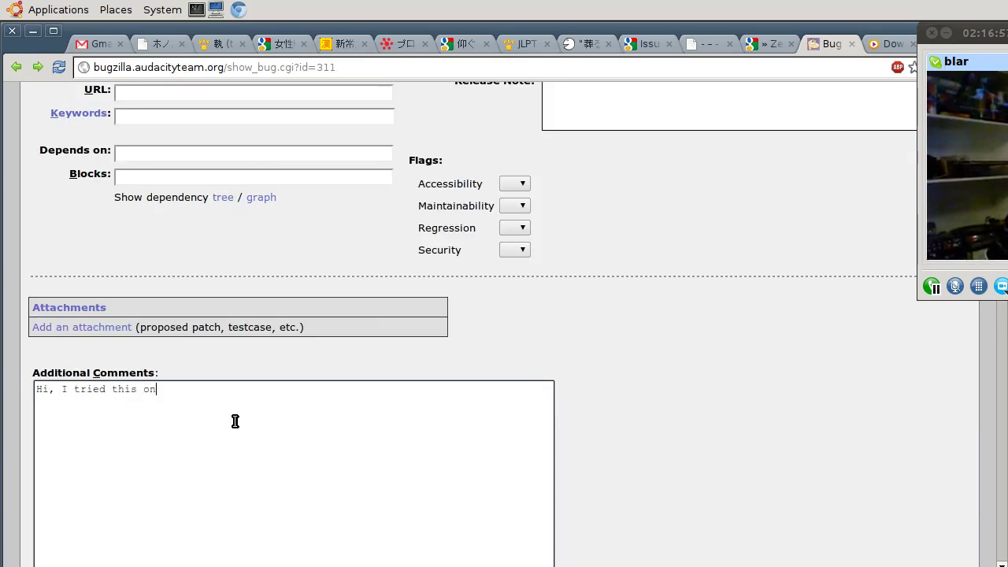
key("BackSpace")
key("BackSpace")
type("1.04")
type("ubuntu ")
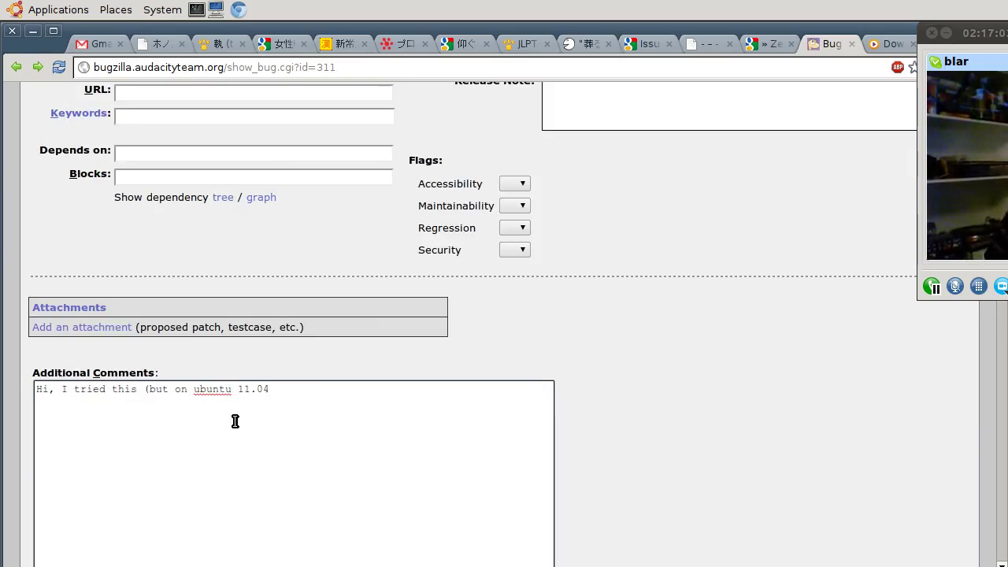
type("idn't see ")
type("this issue.")
key("Return")
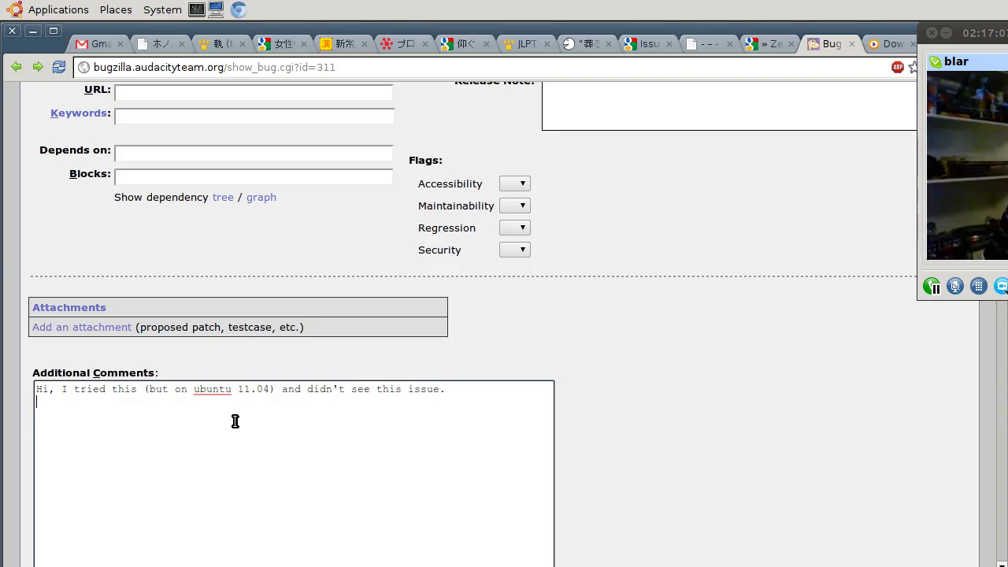
key("BackSpace")
key("ctrl+Left")
key("ctrl+Left")
key("ctrl+Left")
key("Delete")
key("Delete")
type("e step")
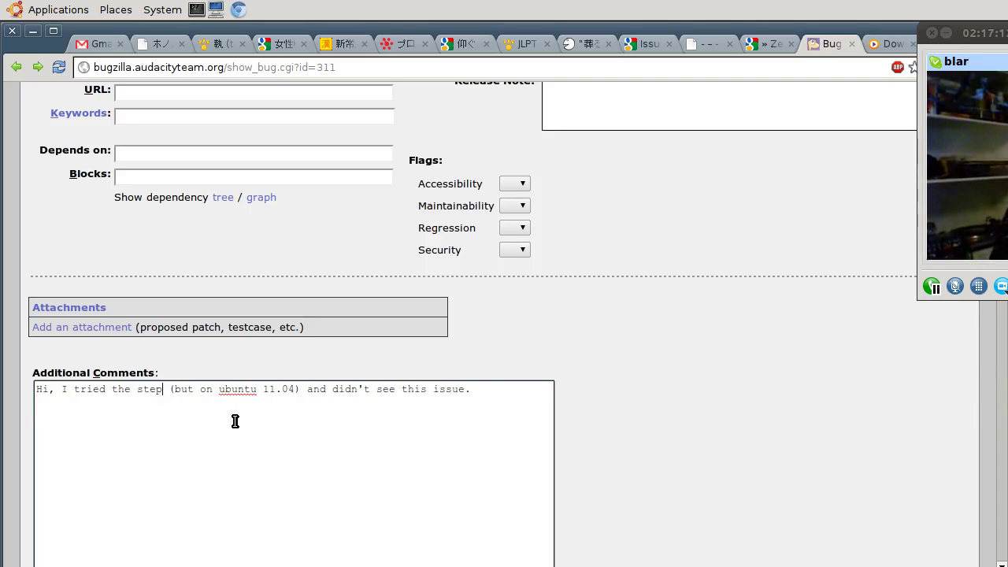
type("s leland an")
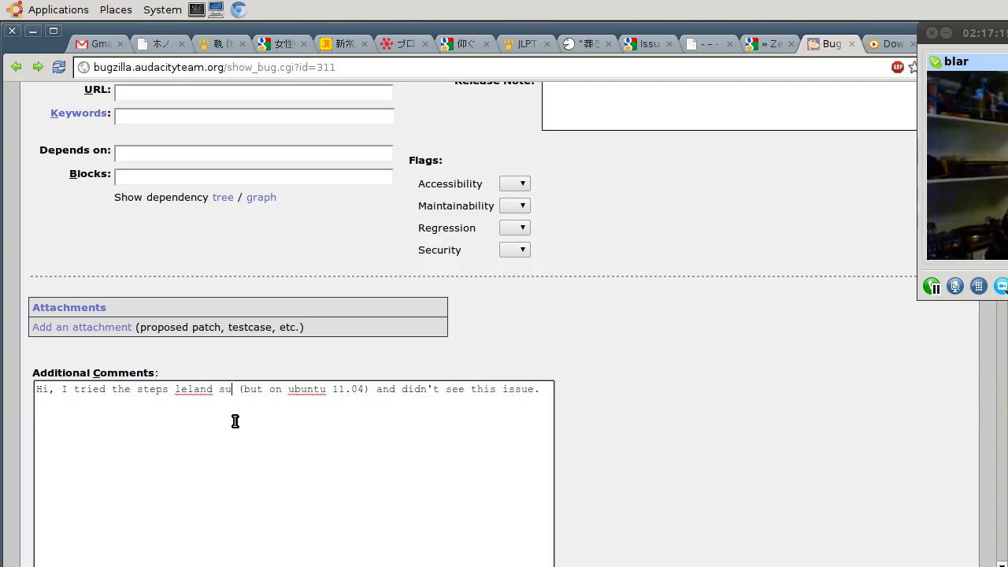
key("BackSpace")
key("BackSpace")
type("supplied")
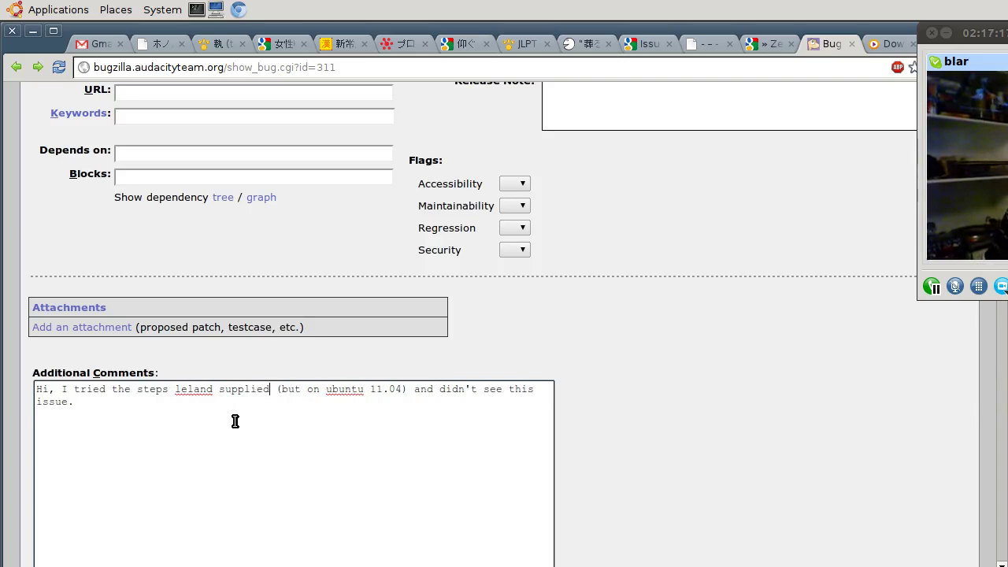
key("Left")
key("Left")
key("Left")
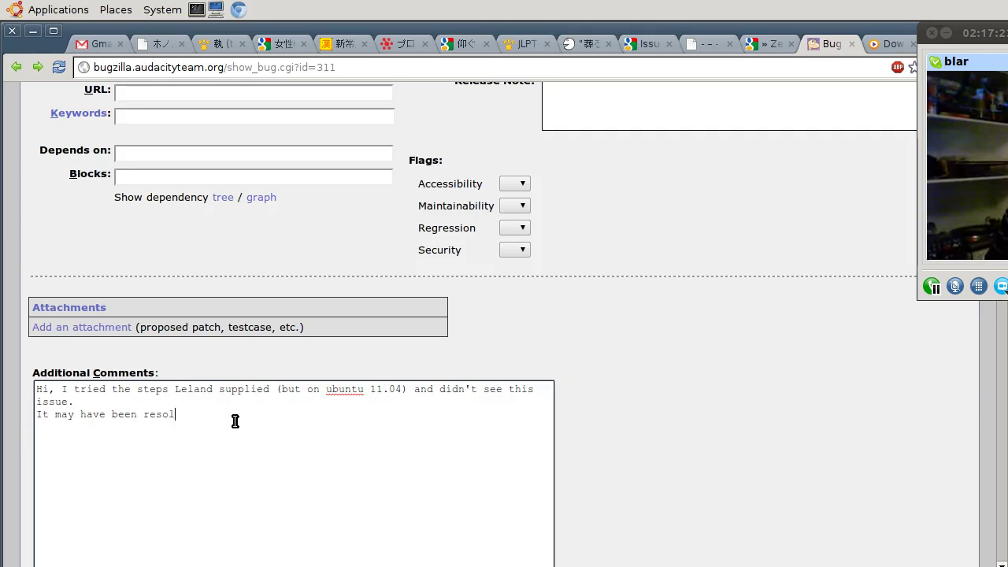
type("ved in a ")
type("patc")
type("da")
type("Wallanc")
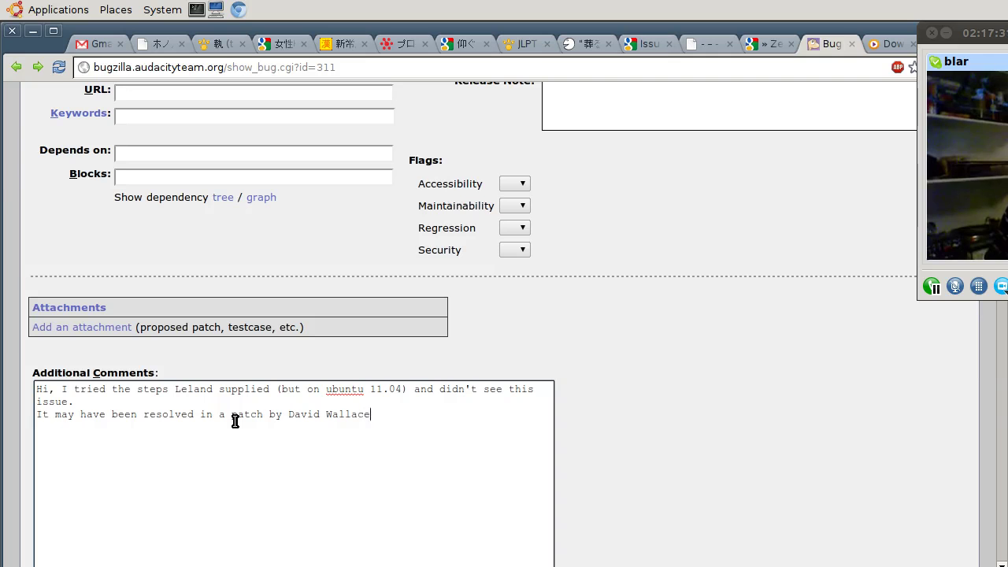
type("s commited in")
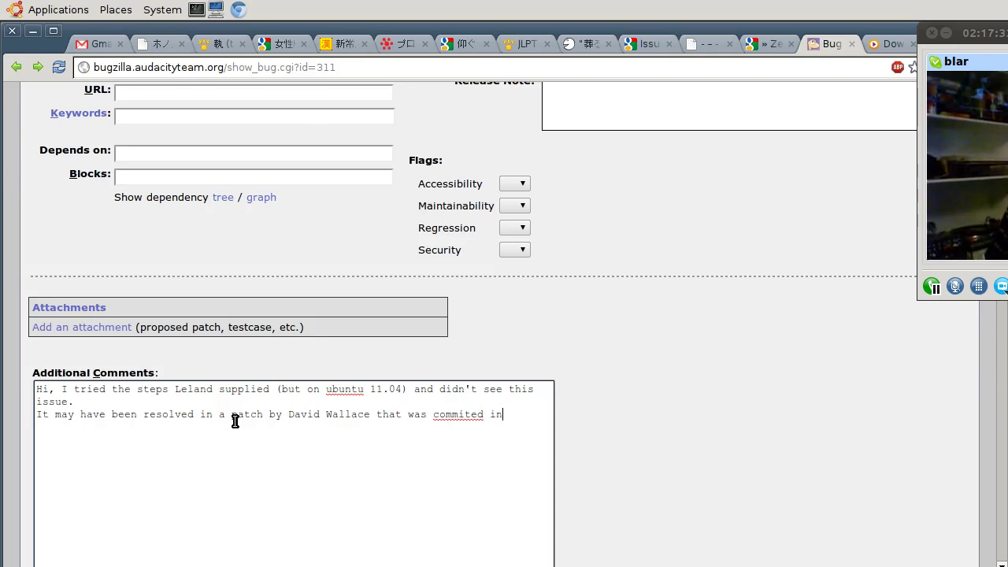
Step: Scroll to the last message of the bug 421 Gmail thread and select revision r11229
left_click(94, 44)
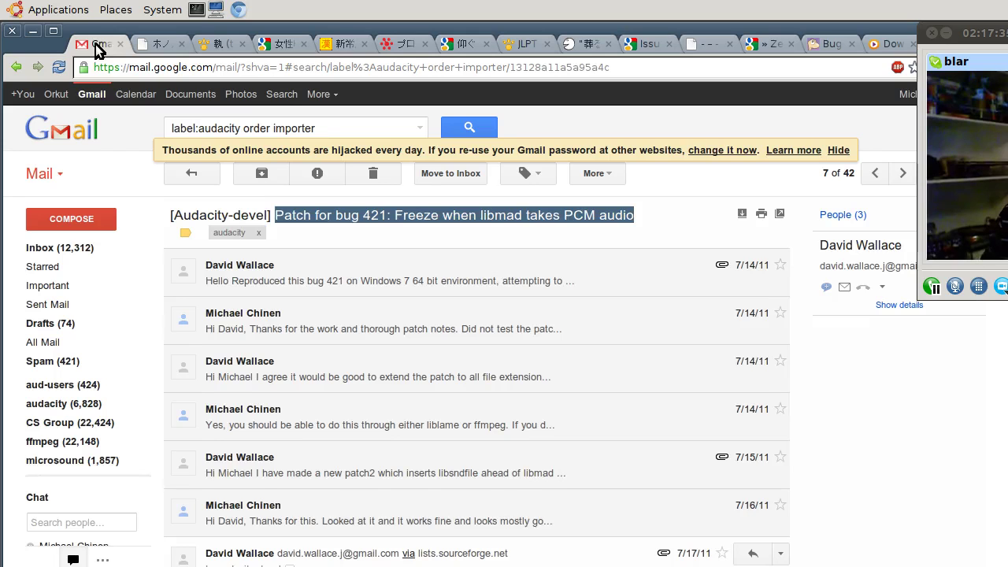
scroll(412, 378, "down", 3)
scroll(425, 379, "down", 3)
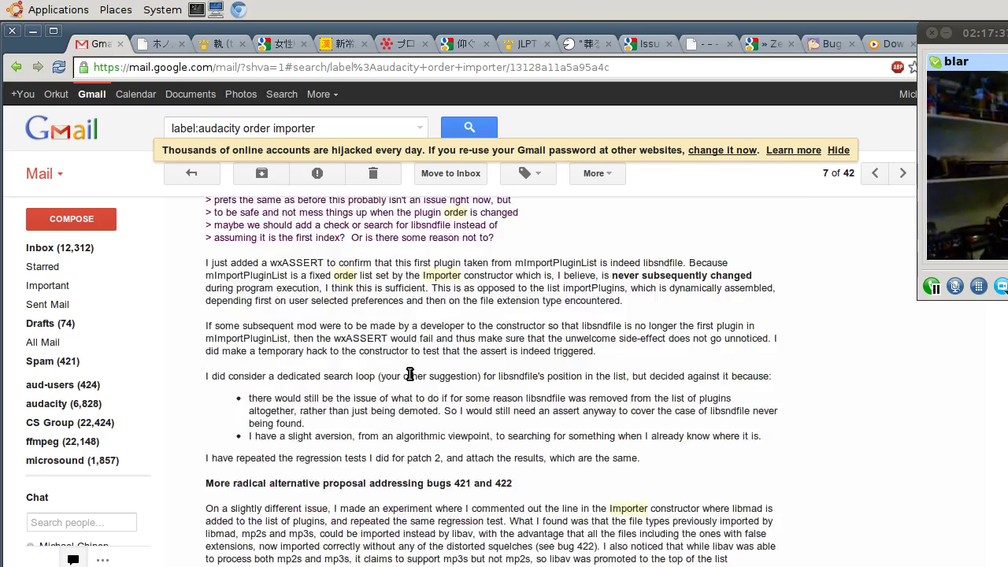
scroll(443, 382, "down", 5)
scroll(443, 394, "down", 5)
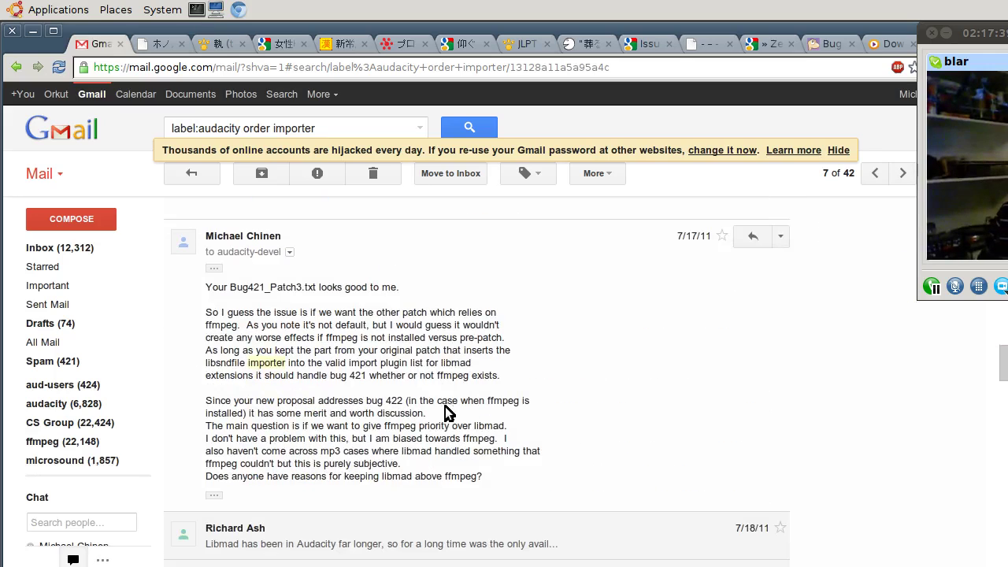
scroll(429, 397, "down", 7)
scroll(425, 393, "down", 4)
scroll(423, 391, "down", 5)
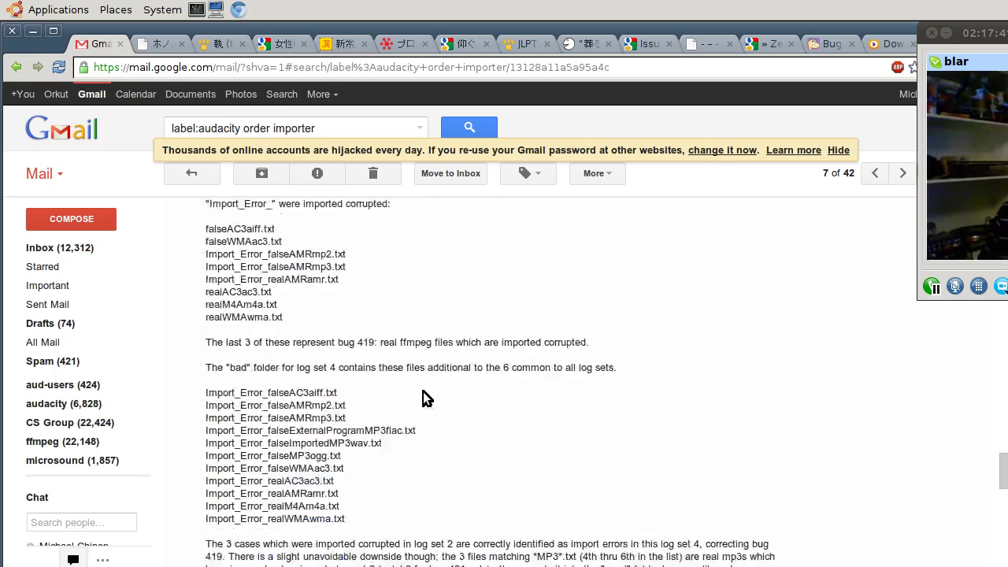
scroll(423, 392, "down", 10)
scroll(423, 391, "down", 7)
scroll(423, 391, "down", 3)
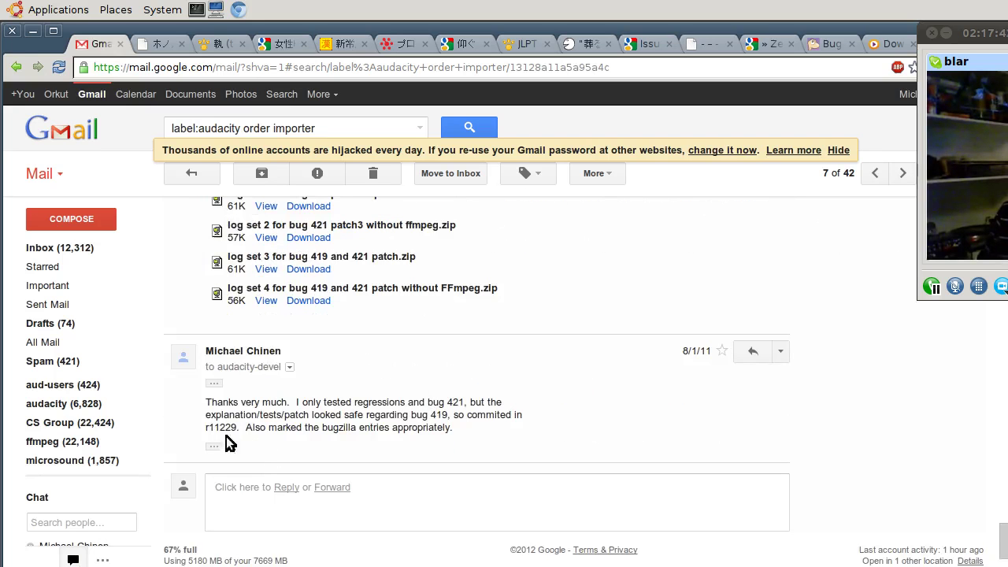
double_click(220, 426)
key("ctrl+c")
Step: Paste r11229 into the bug 311 comment and correct 'commited' to 'committed'
left_click(831, 44)
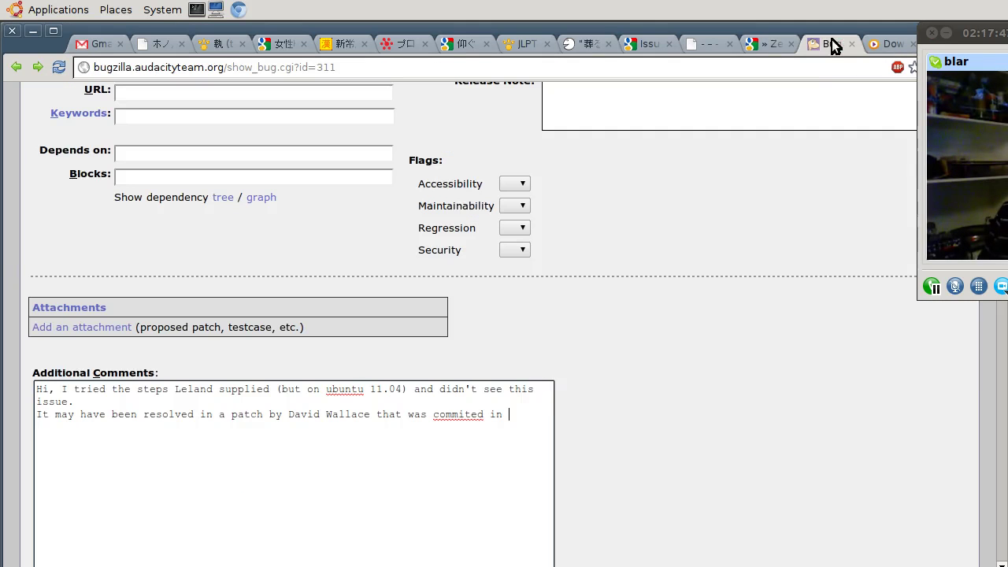
key("ctrl+v")
right_click(460, 418)
left_click(504, 447)
Step: Finish the comment stating that revision changed the default importer order
key("Return")
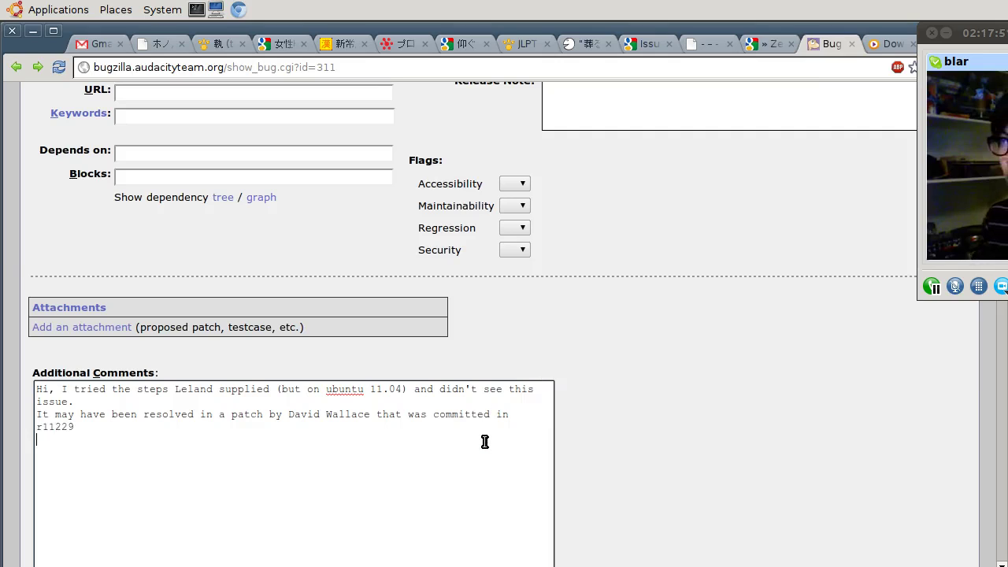
left_click(489, 428)
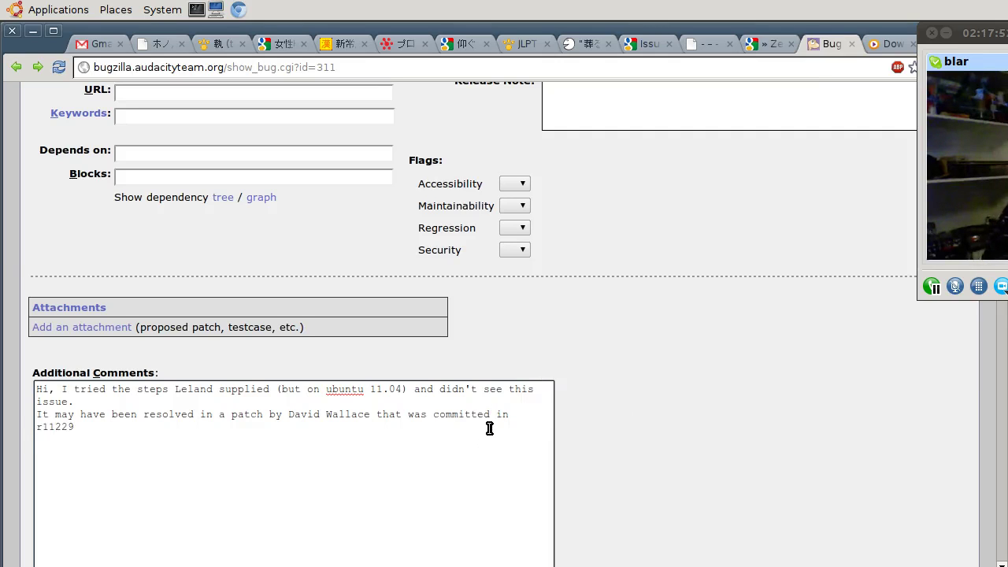
type(", which changed the")
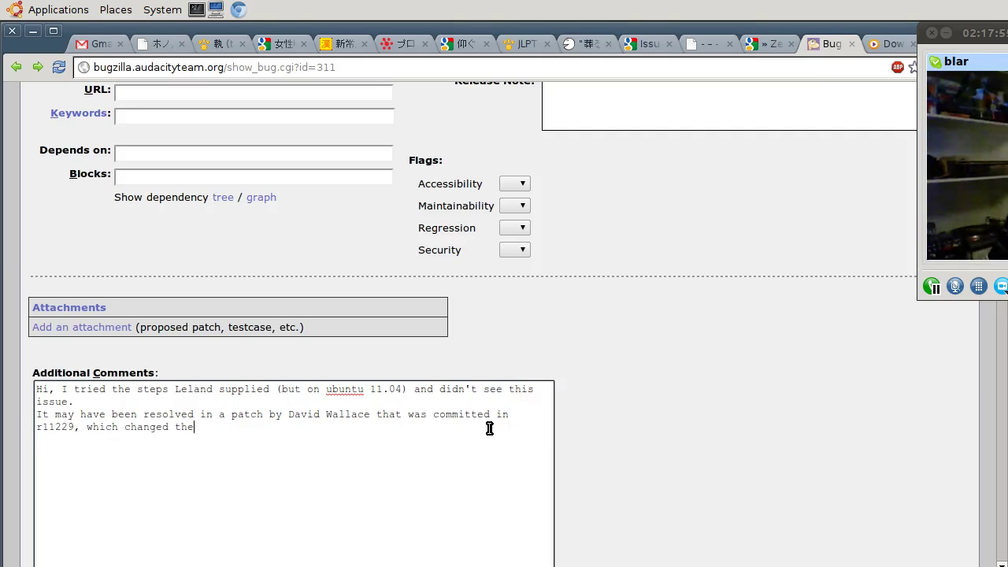
type("defaults")
type("order or impor")
type("ters.")
key("alt+Tab")
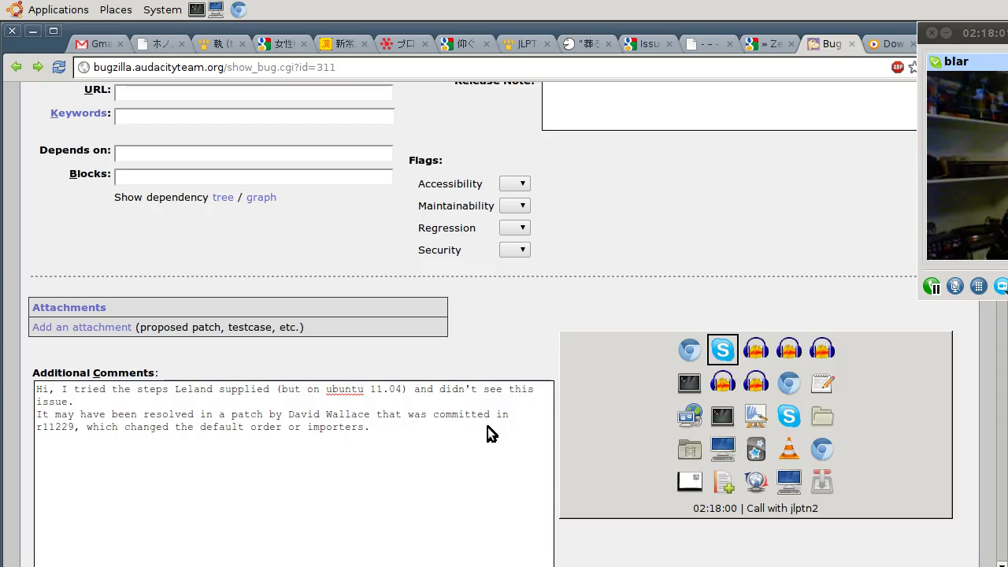
key("alt+Tab")
key("alt+Tab")
key("alt+Tab")
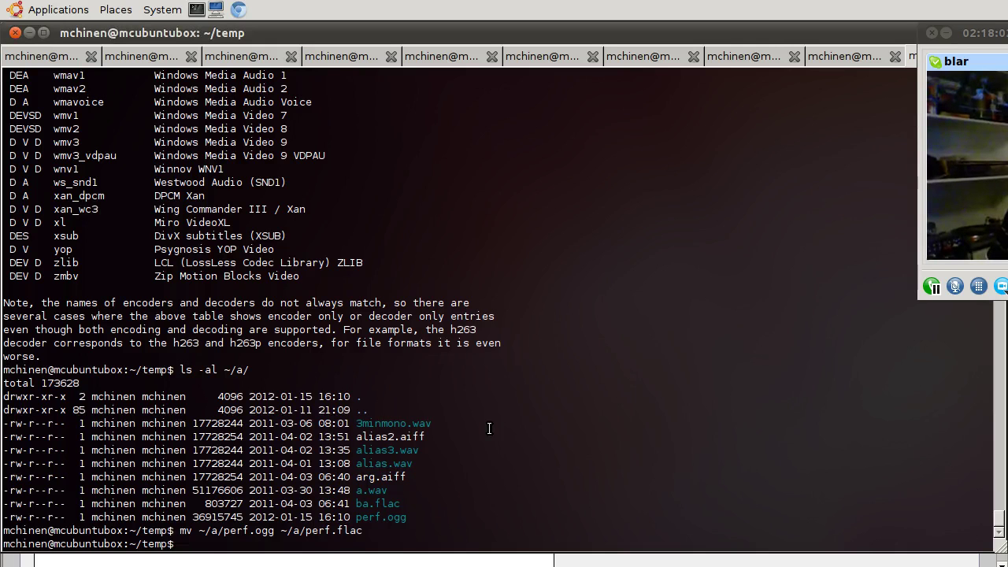
Step: Begin an svn command and switch to the Audacity source terminal session
type("svn -")
key("alt+1")
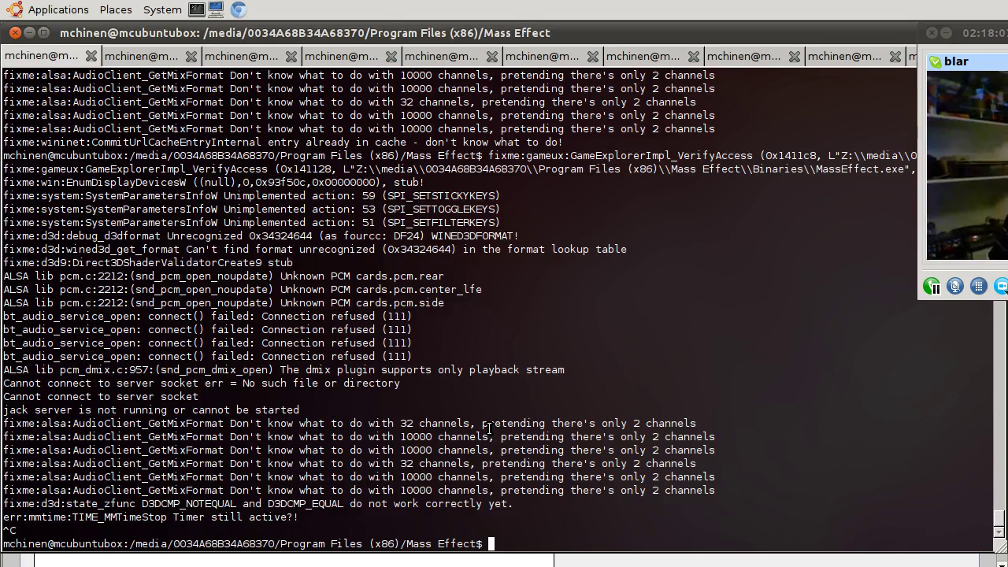
key("alt+2")
key("alt+3")
key("alt+9")
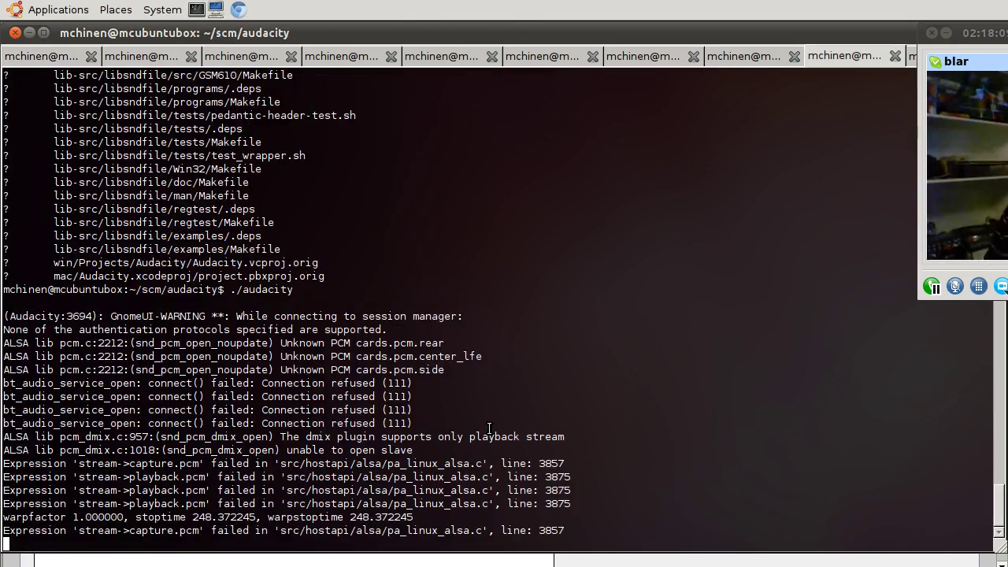
Step: Close the perf and real project windows, answering No to saving changes
key("alt+Tab")
key("alt+Tab")
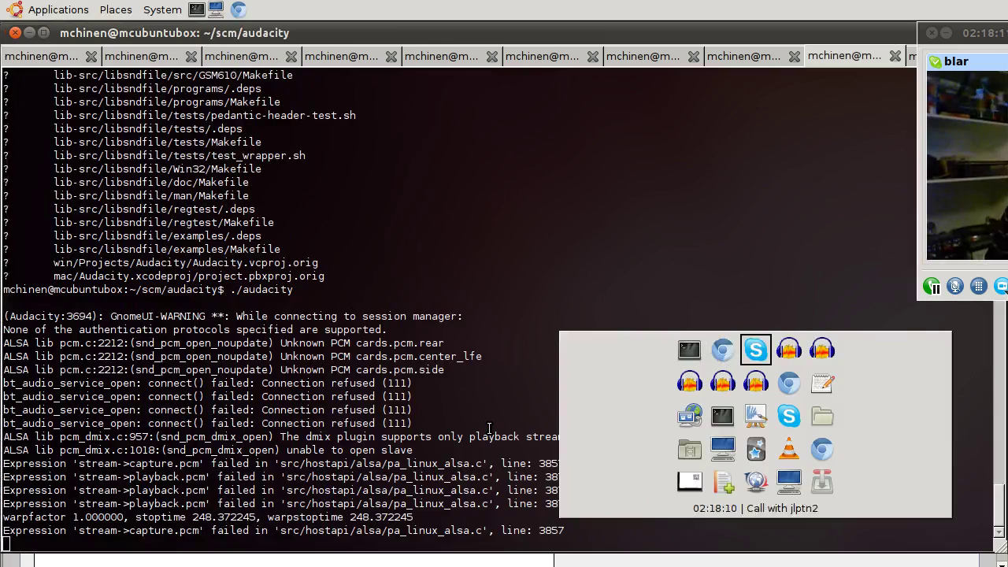
key("alt+Tab")
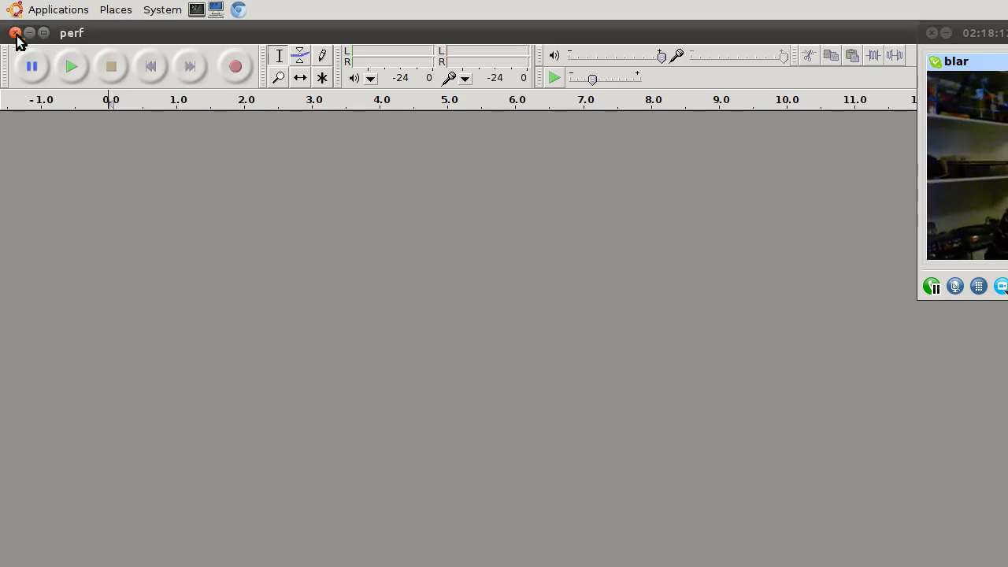
left_click(16, 33)
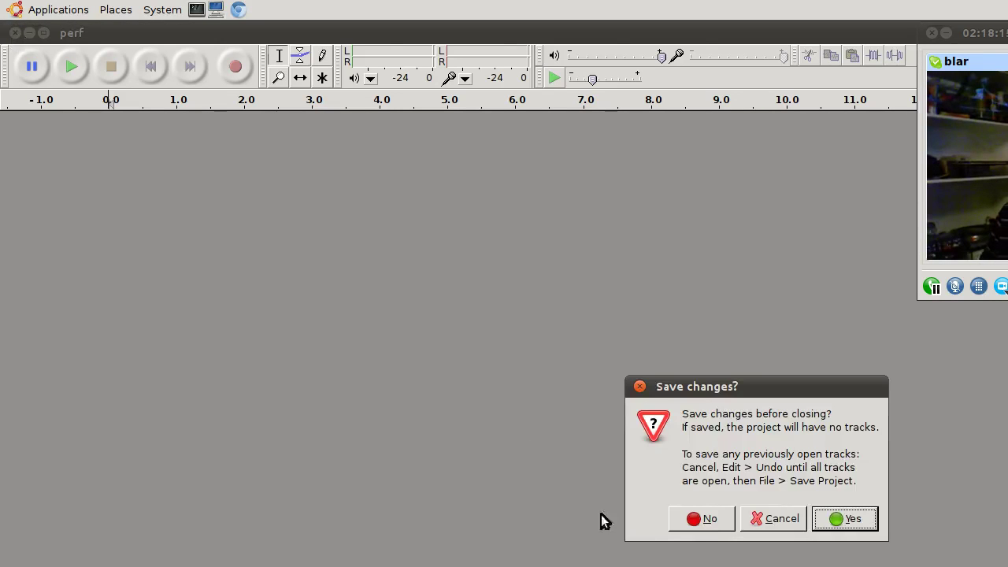
left_click(719, 518)
key("alt+Tab")
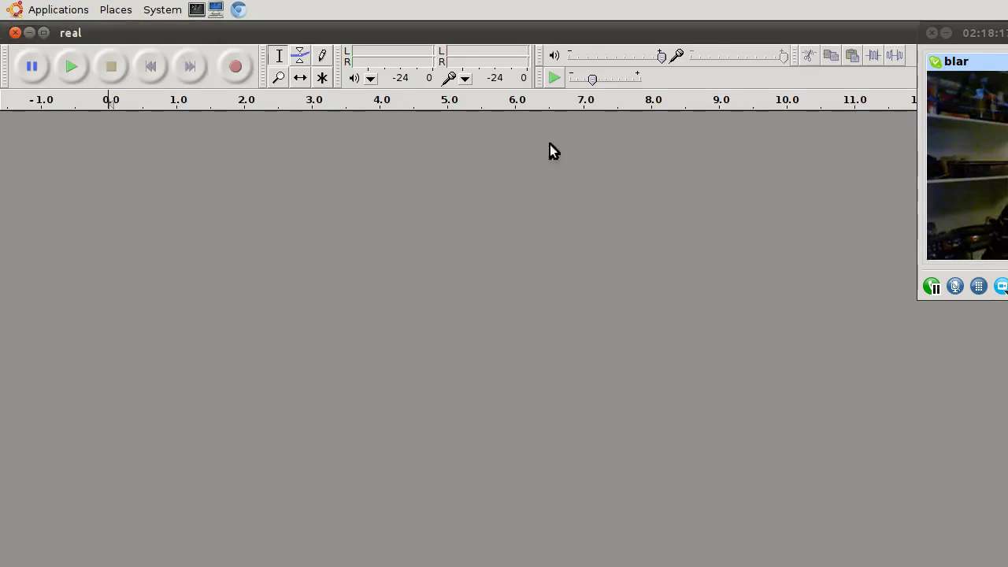
left_click(16, 33)
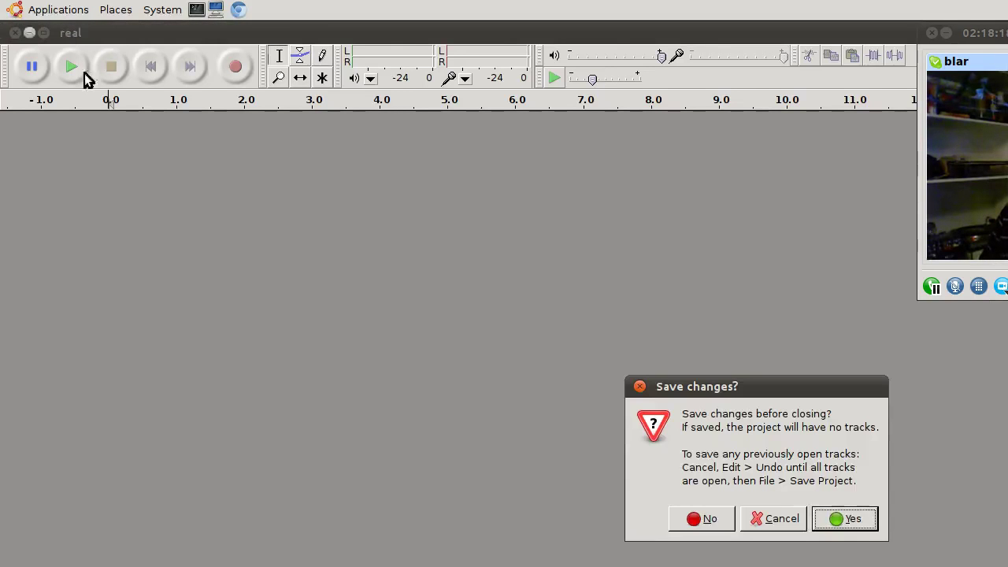
left_click(701, 517)
key("alt+Tab")
key("Tab")
key("Tab")
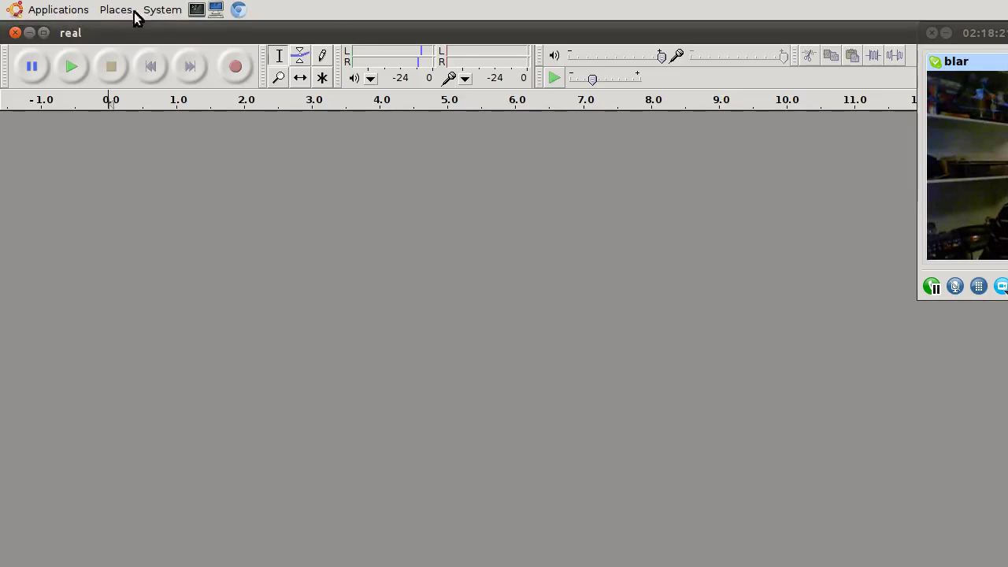
left_click(16, 33)
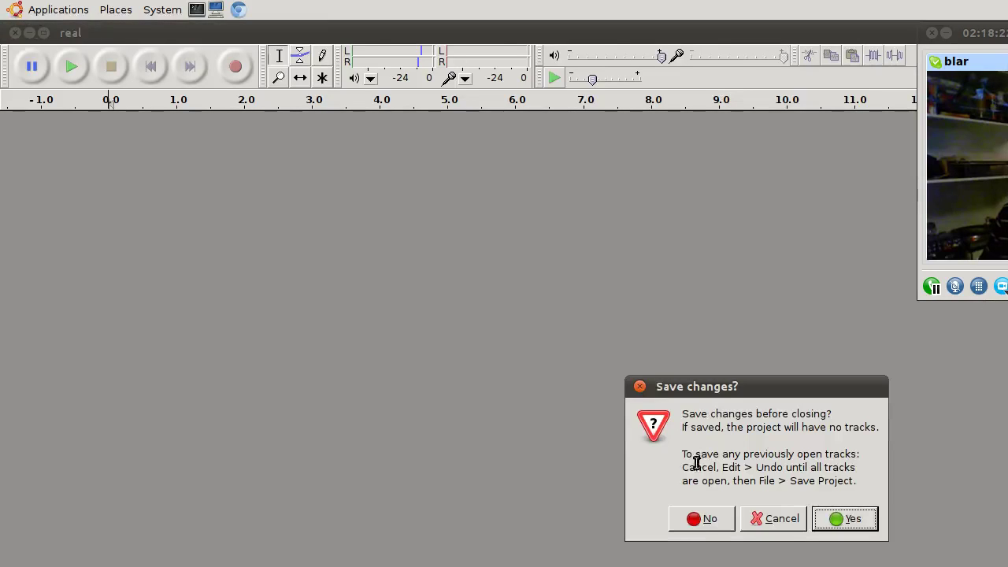
left_click(708, 518)
Step: Close the 3minmono and remaining perf project windows without saving
key("alt+Tab")
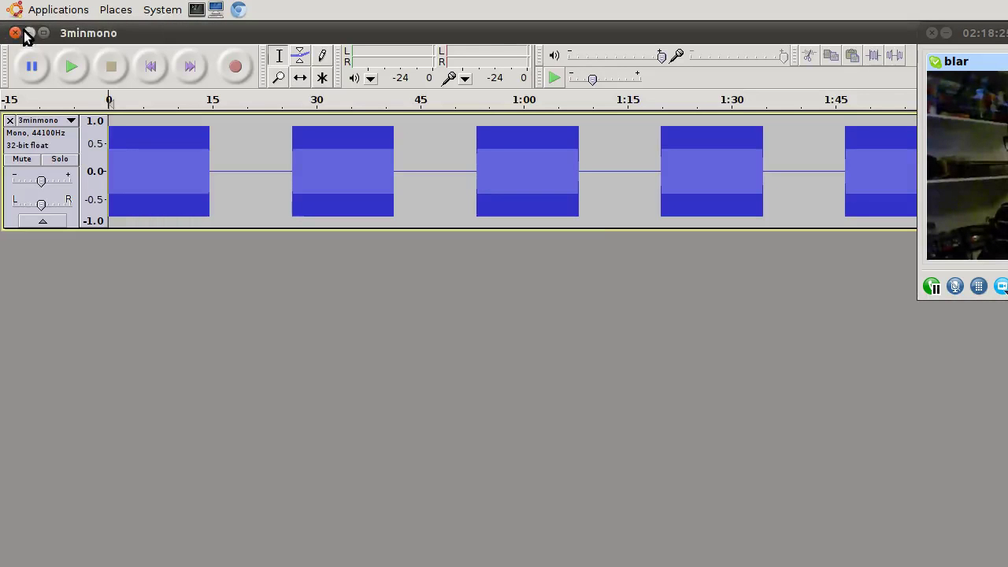
left_click(16, 33)
left_click(709, 496)
key("alt+Tab")
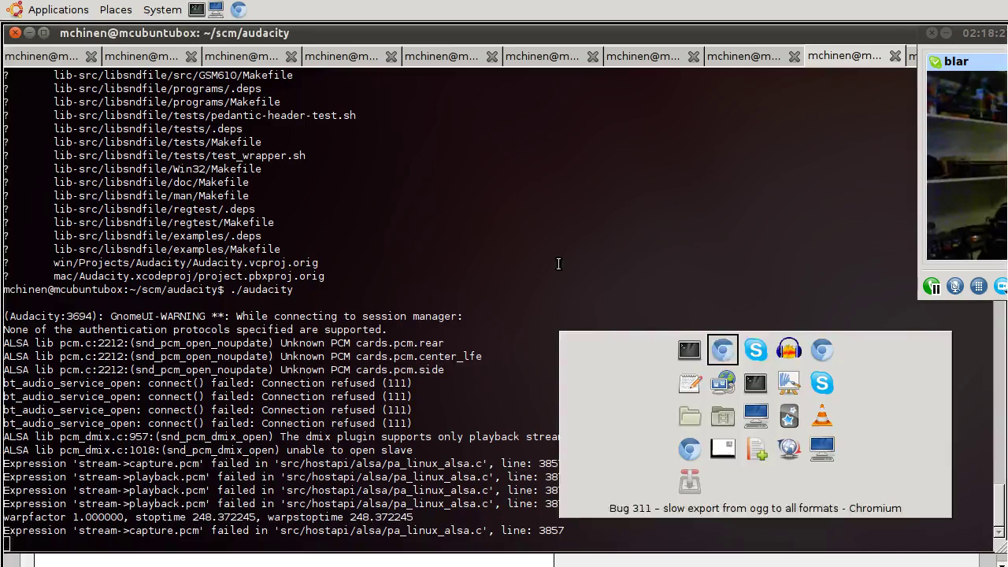
key("Tab")
key("Tab")
key("Tab")
left_click(16, 35)
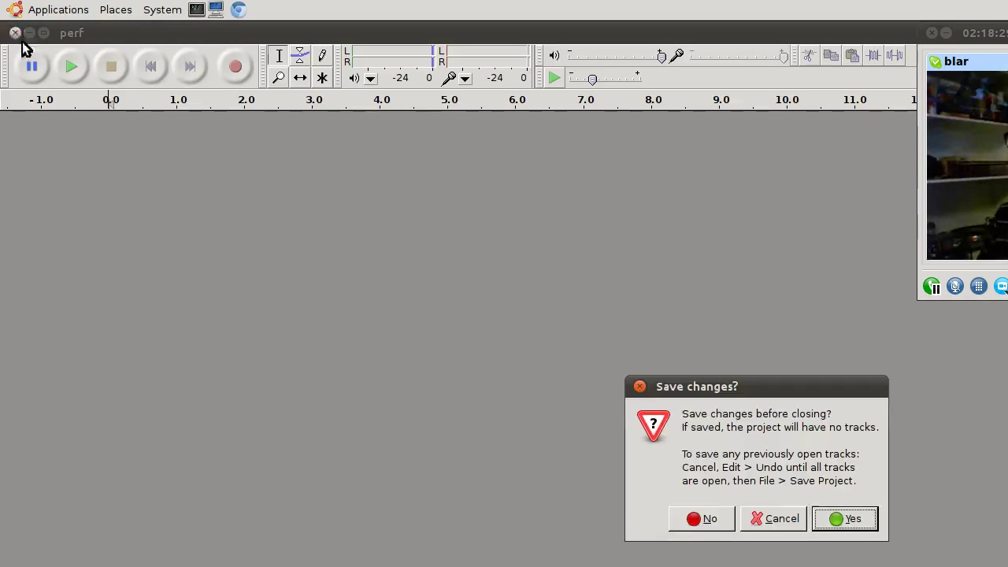
left_click(697, 518)
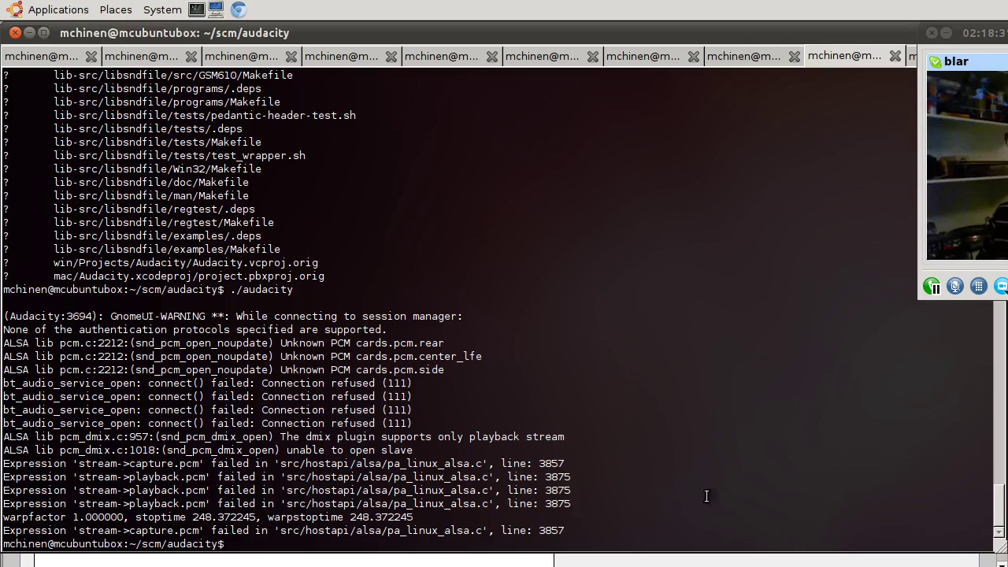
Step: Enter svn diff -r11228:11229, correcting the start revision to 11228
type("s")
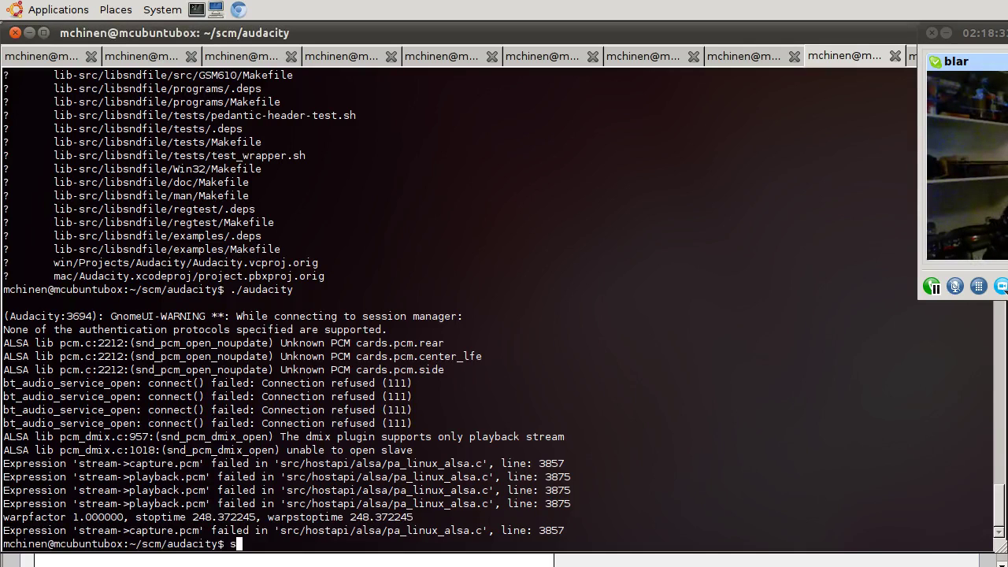
type("vn diff -r11229:11")
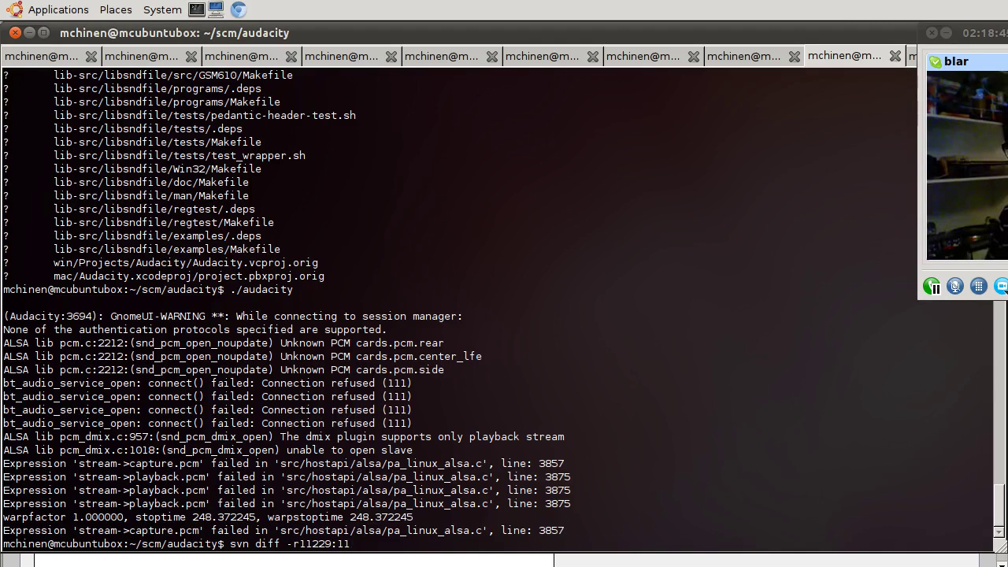
type("9")
key("Left")
key("Left")
key("Left")
key("BackSpace")
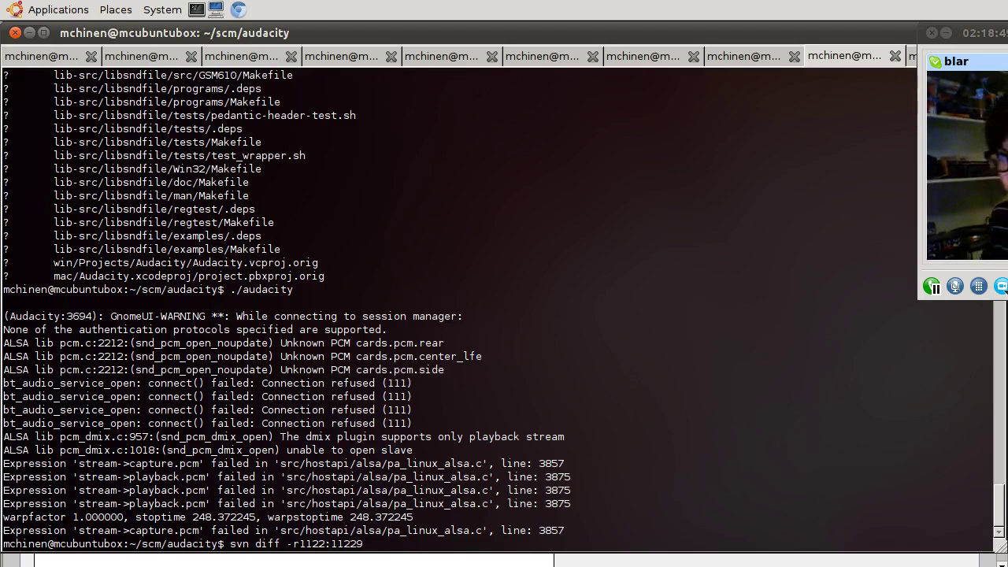
type("8")
key("Return")
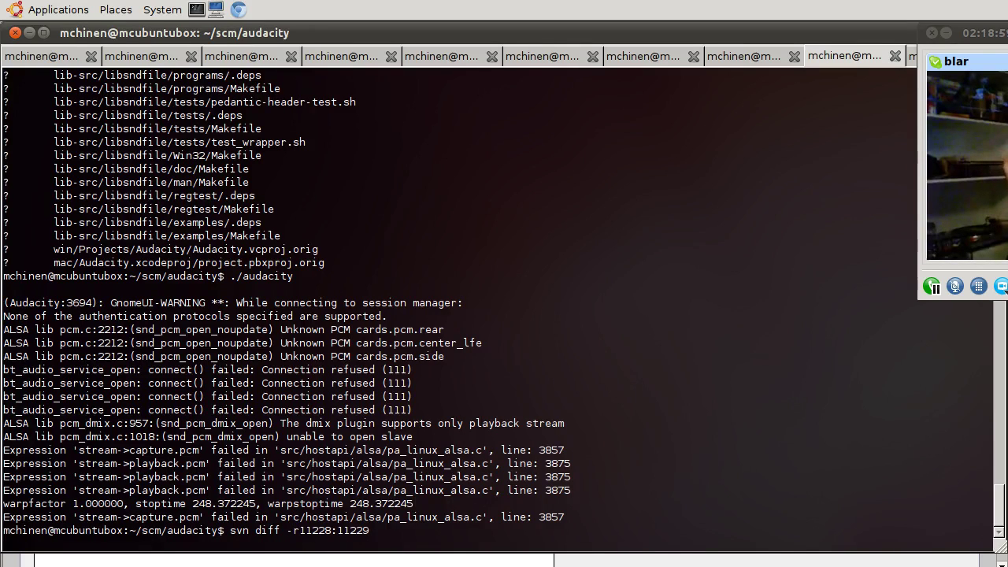
Step: Move the video-call window aside and run the diff to show the importer change
left_click_drag(968, 33, 870, 42)
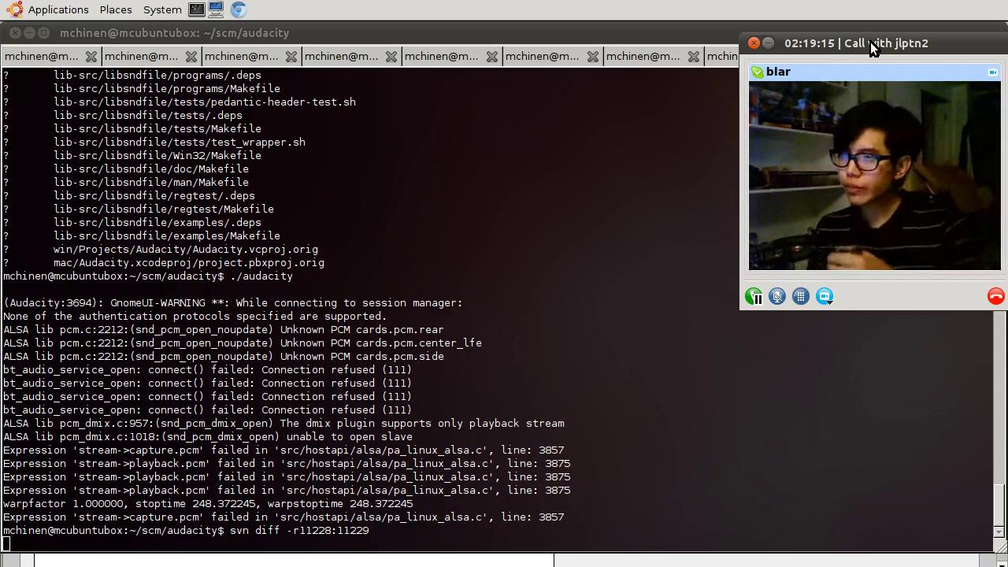
left_click(369, 369)
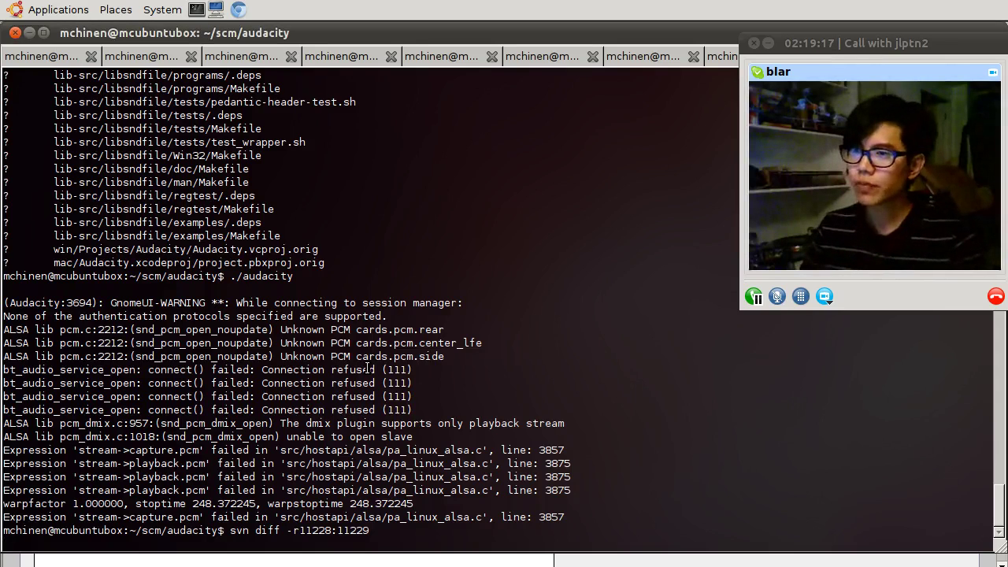
key("Return")
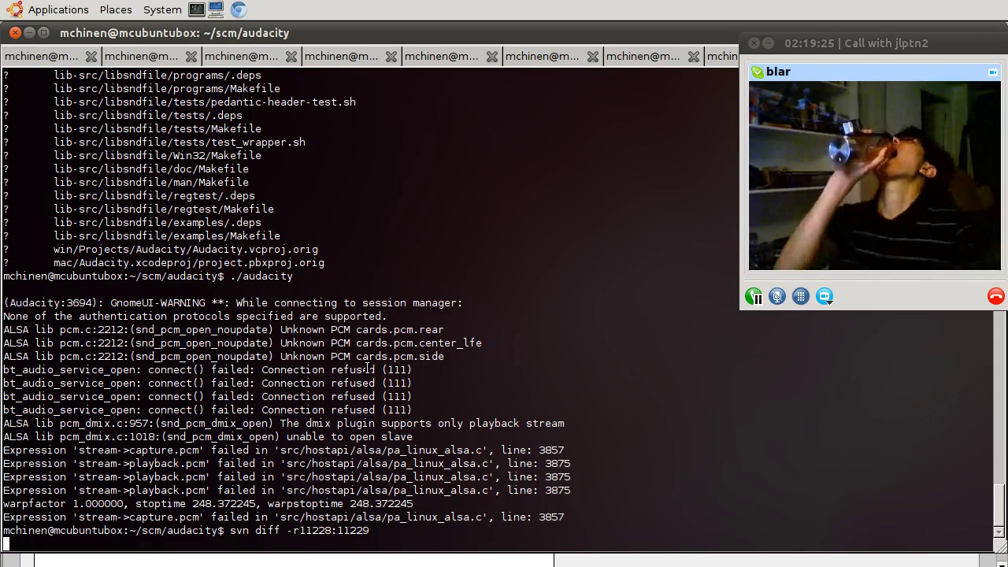
key("Return")
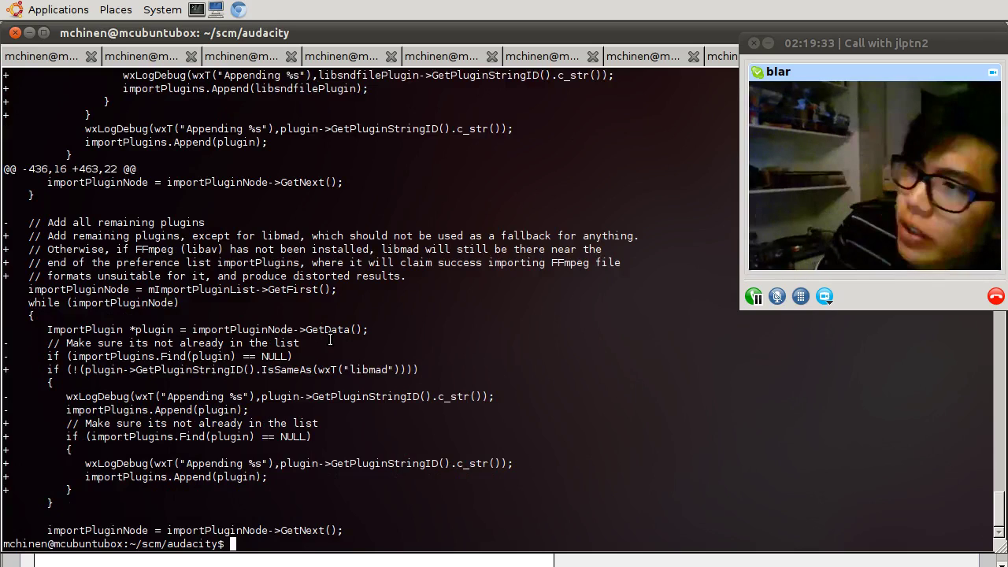
scroll(330, 339, "up", 8)
scroll(330, 340, "up", 8)
scroll(330, 339, "up", 3)
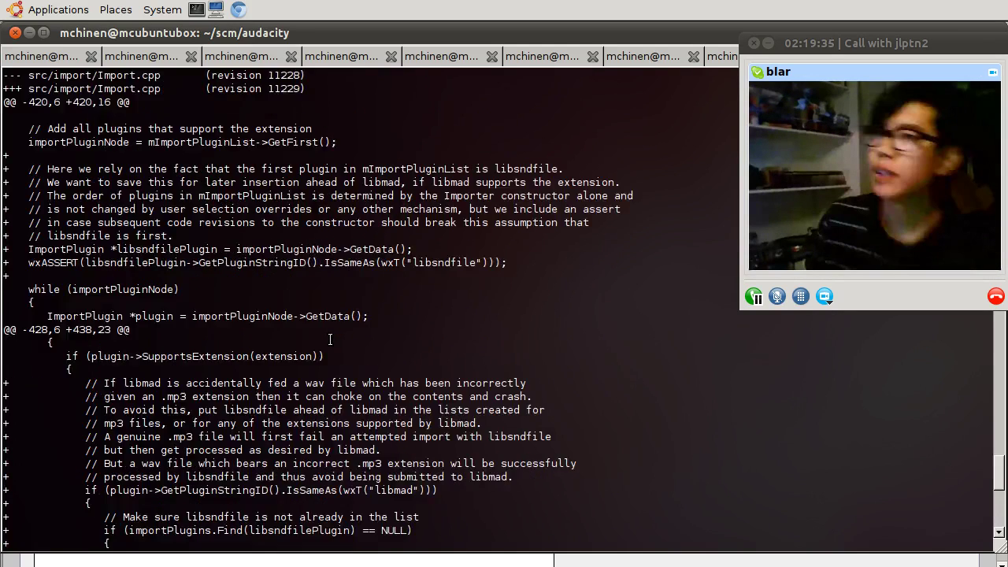
scroll(329, 339, "up", 6)
scroll(330, 340, "down", 5)
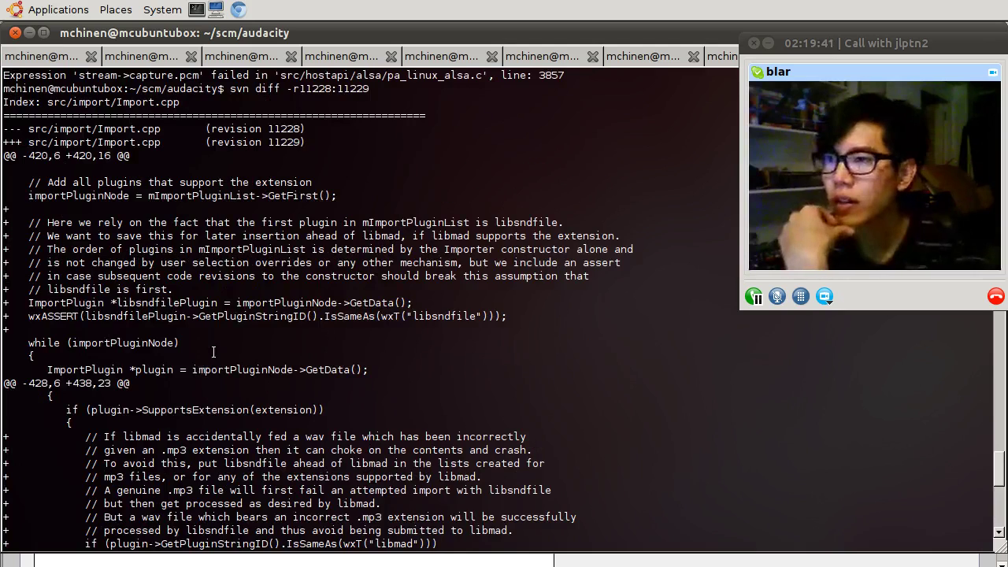
scroll(213, 350, "down", 8)
scroll(220, 338, "down", 6)
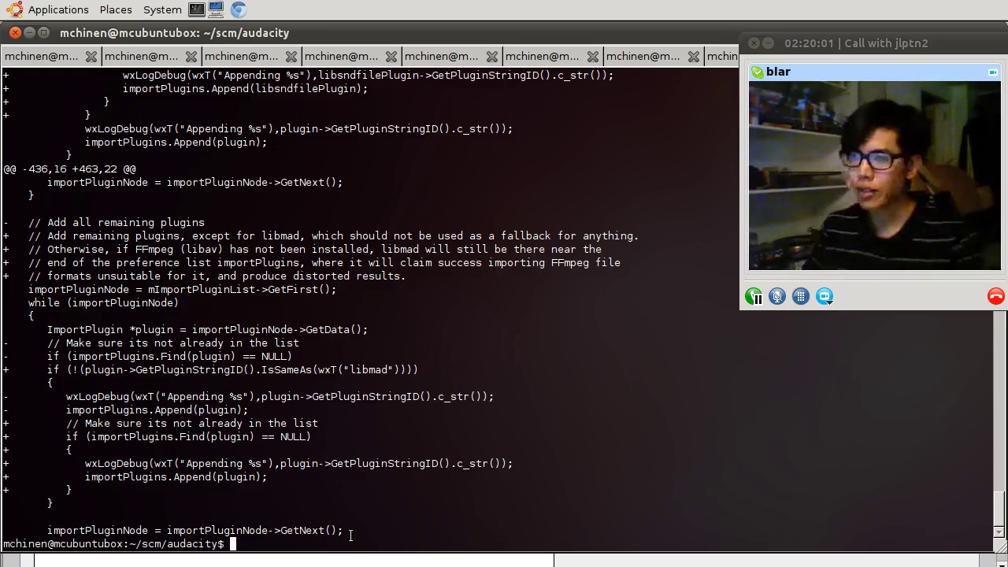
type("./configure --")
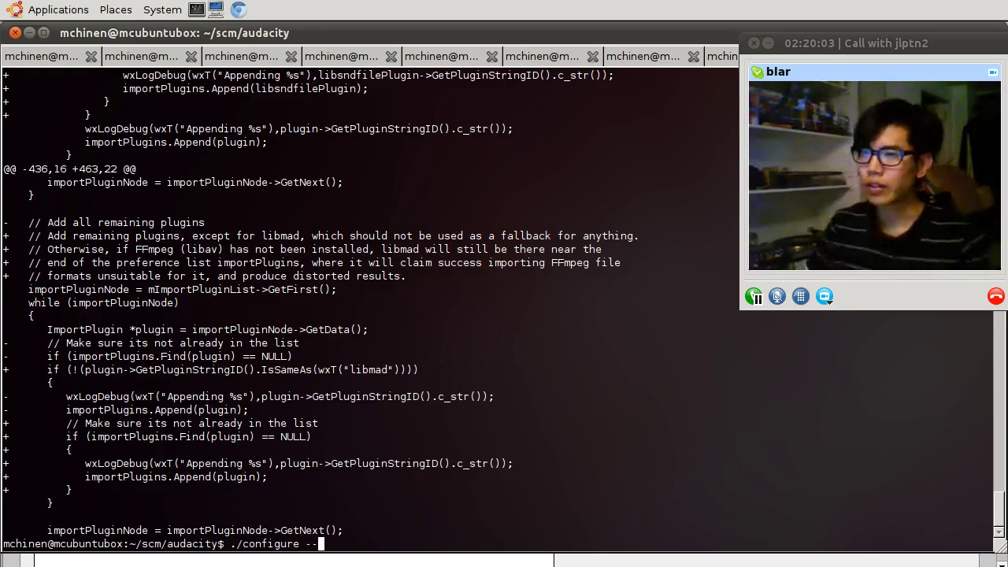
type("help")
Step: Run ./configure --help and scroll up and down through its listed build options
key("Return")
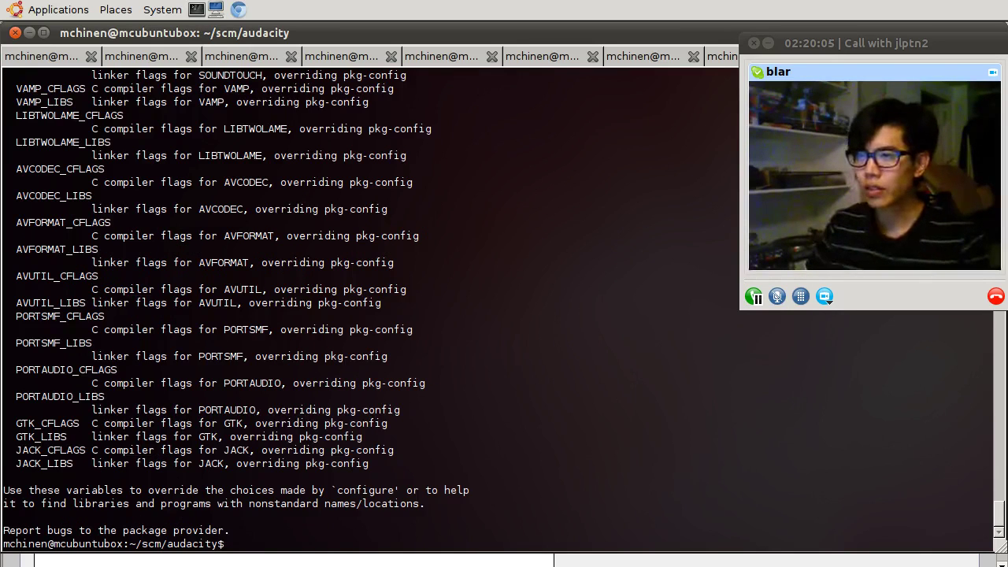
scroll(199, 408, "up", 5)
scroll(198, 408, "up", 5)
scroll(199, 408, "up", 5)
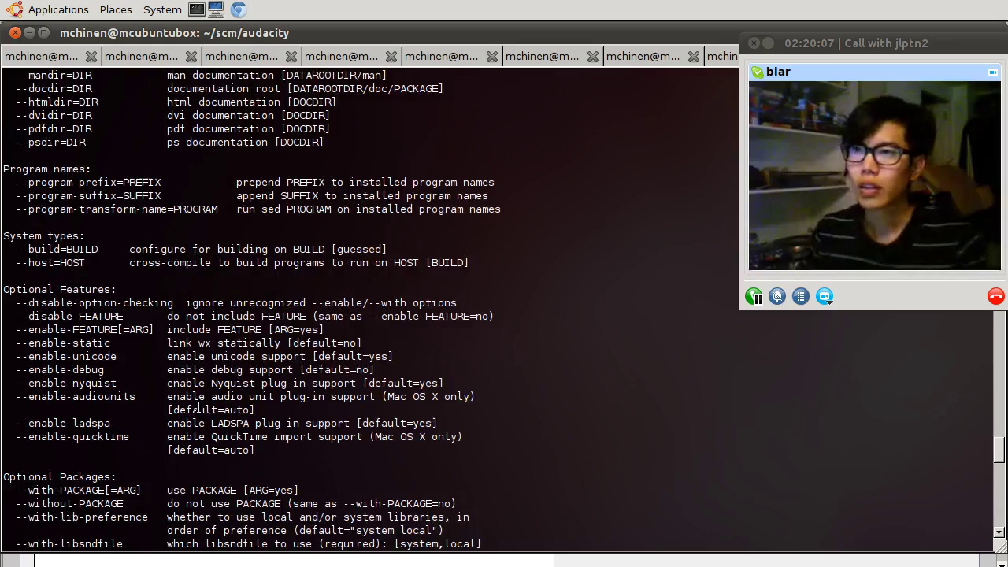
scroll(198, 408, "up", 5)
scroll(199, 408, "up", 2)
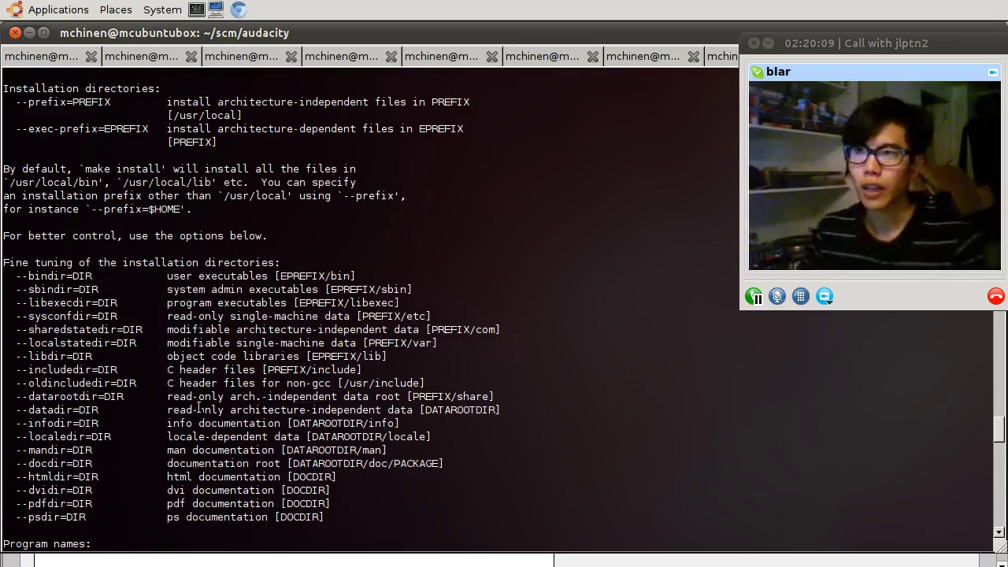
scroll(123, 336, "down", 5)
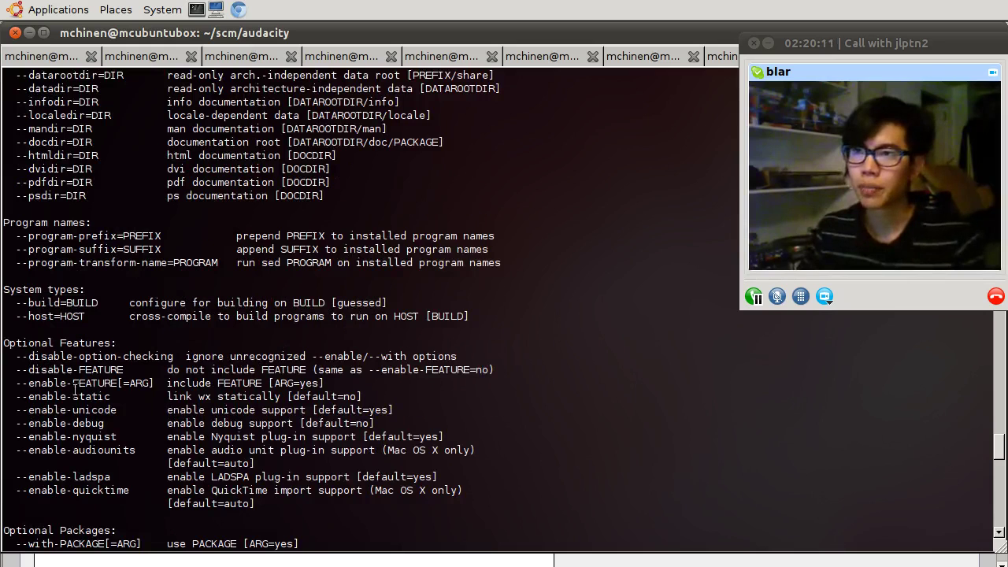
scroll(86, 436, "down", 5)
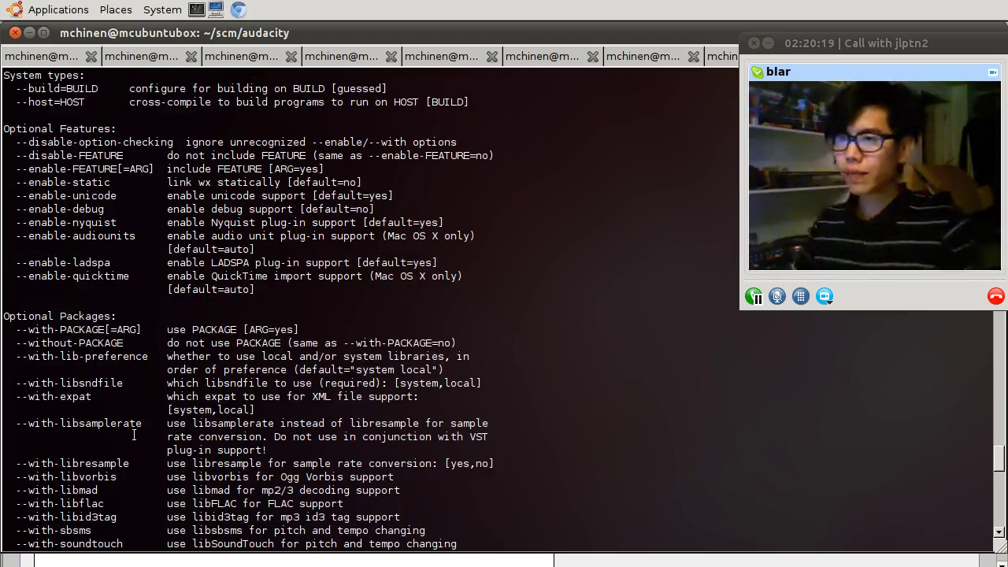
scroll(137, 429, "down", 5)
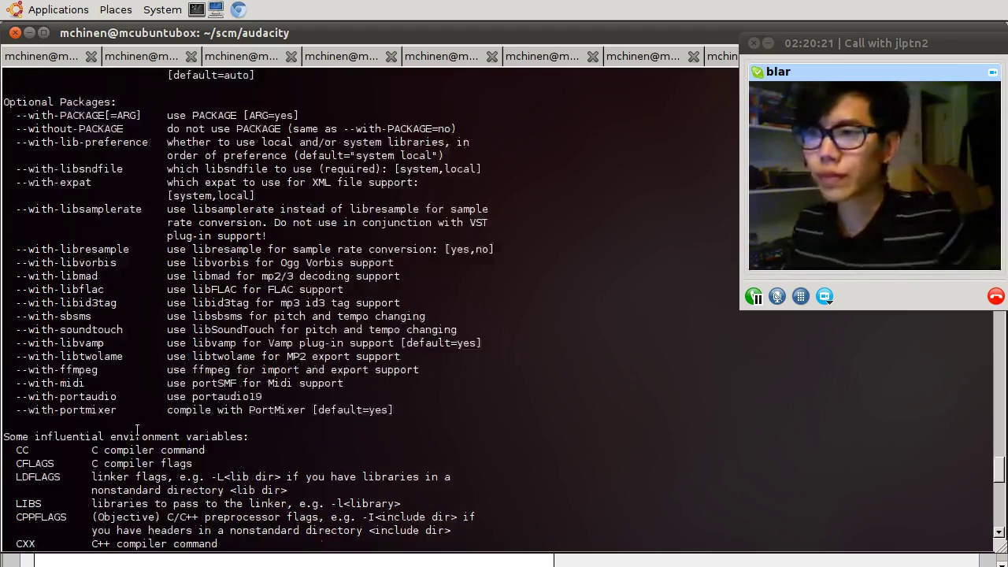
scroll(180, 388, "down", 1)
scroll(179, 387, "down", 8)
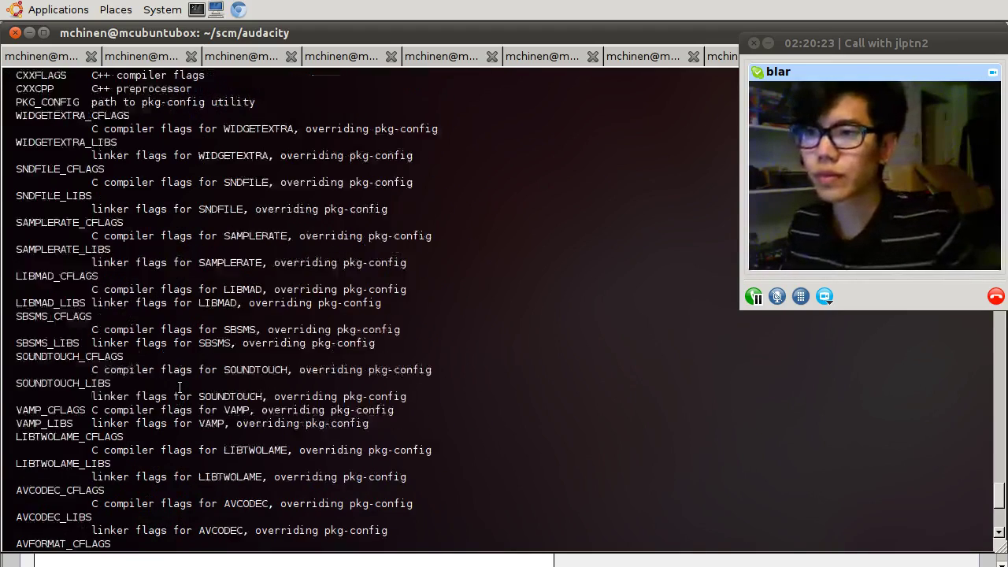
scroll(180, 388, "down", 1)
scroll(180, 388, "down", 5)
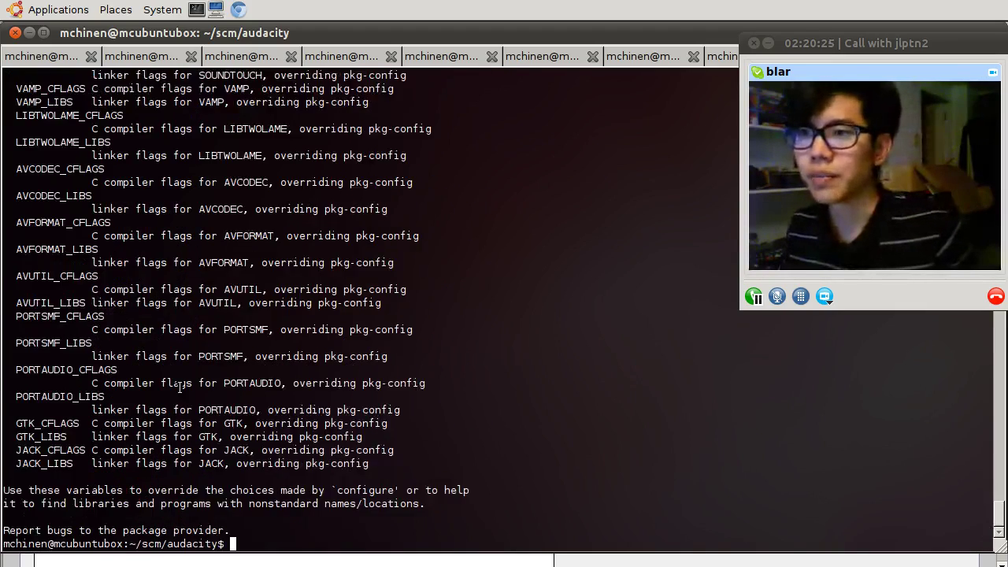
scroll(180, 387, "up", 6)
scroll(179, 387, "up", 5)
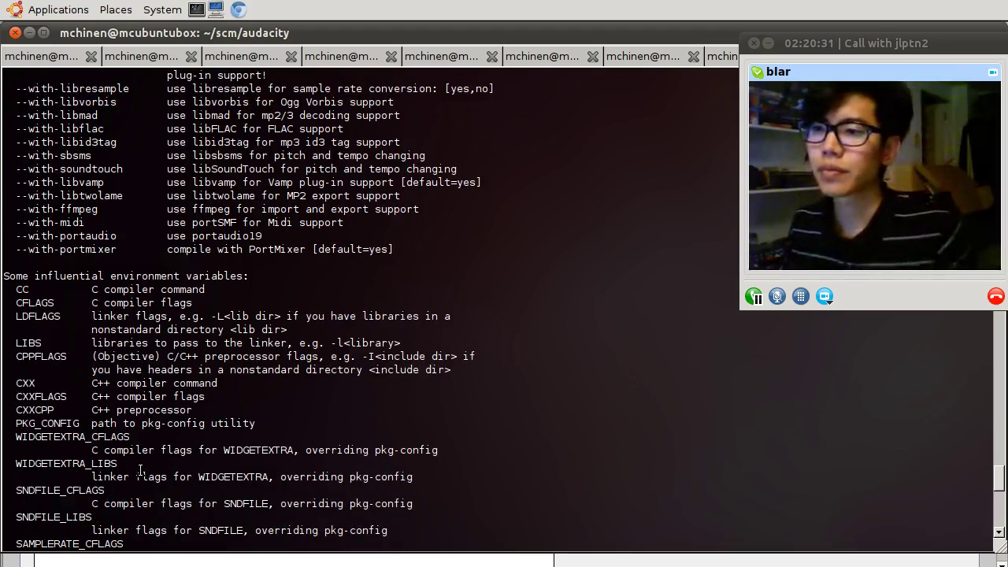
scroll(141, 470, "down", 1)
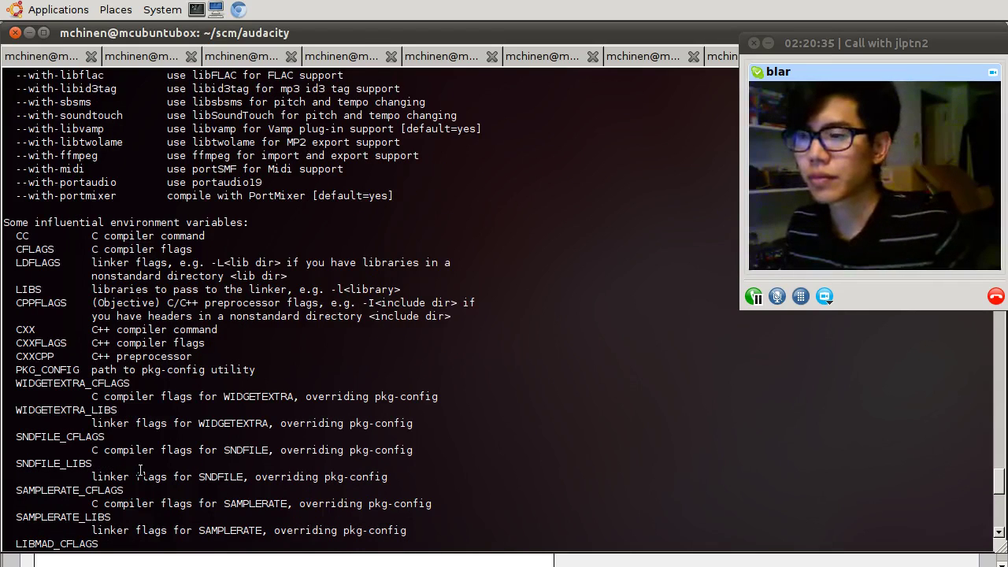
scroll(141, 470, "up", 5)
scroll(141, 470, "up", 10)
scroll(140, 470, "up", 3)
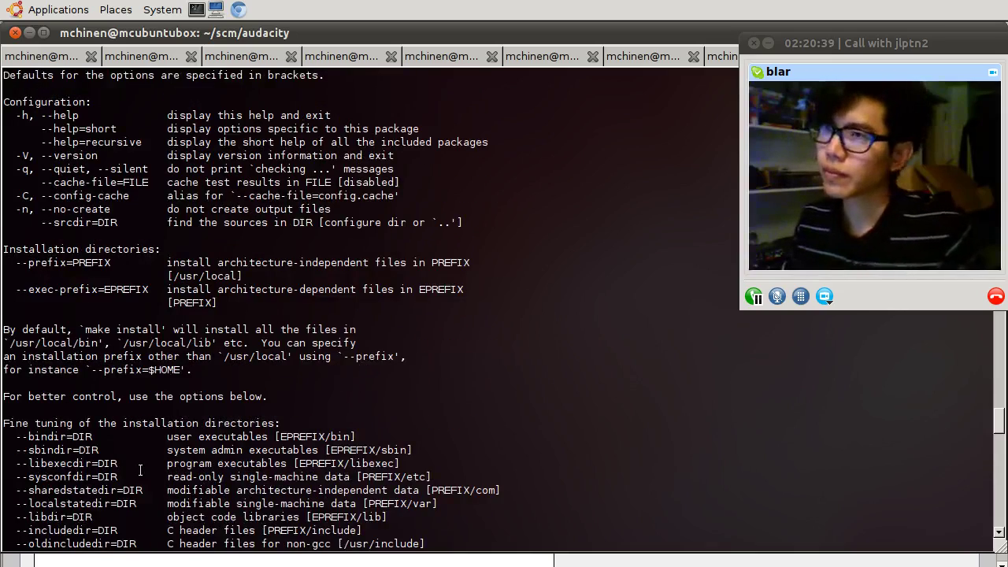
scroll(140, 470, "down", 8)
scroll(134, 470, "down", 5)
scroll(103, 469, "down", 8)
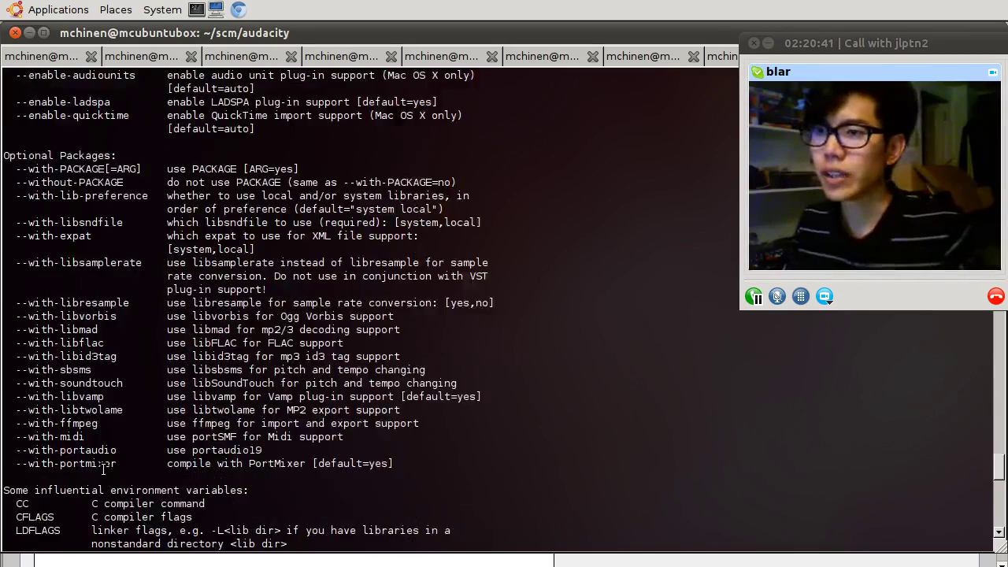
scroll(102, 469, "down", 5)
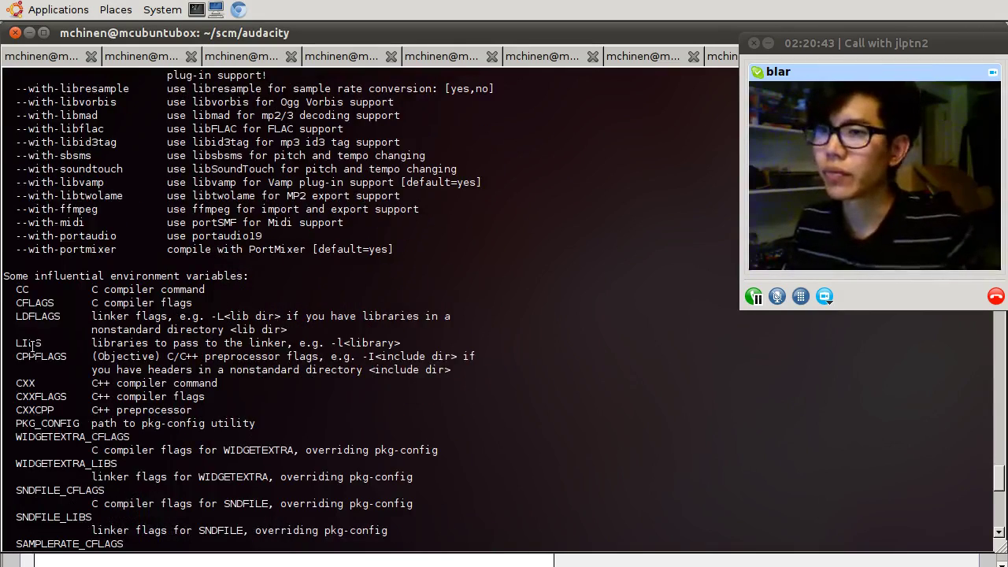
scroll(67, 433, "down", 7)
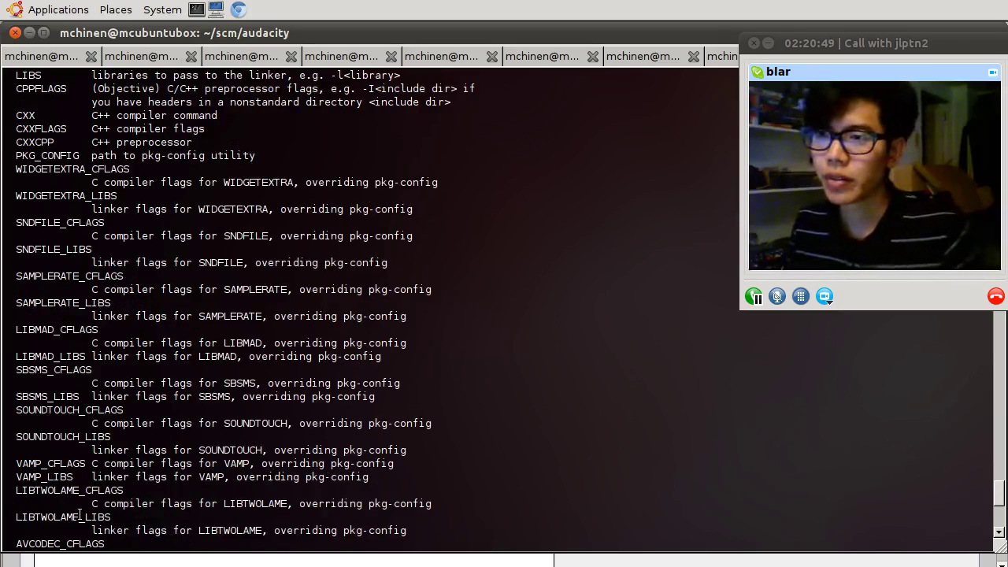
scroll(80, 514, "down", 4)
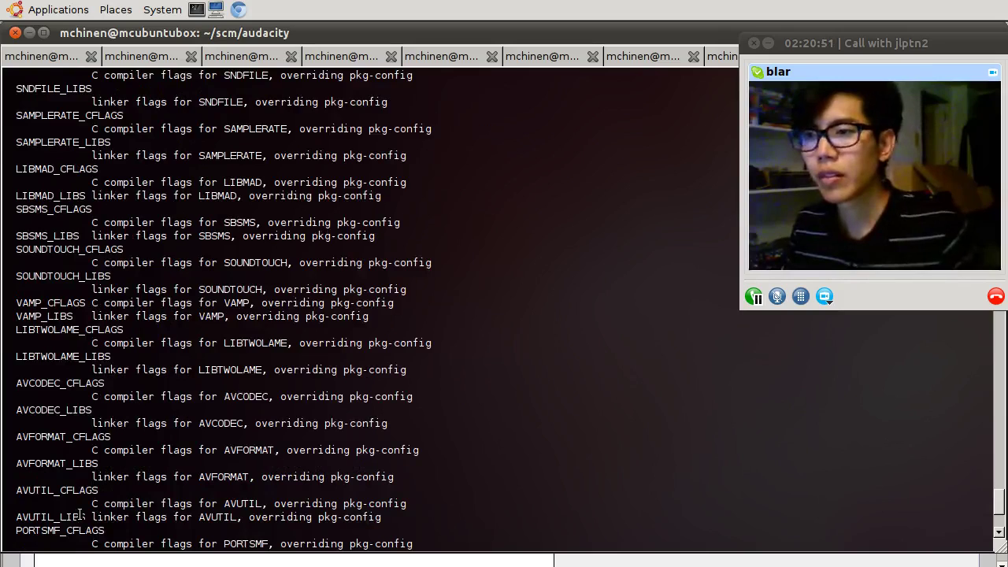
scroll(79, 514, "up", 6)
scroll(80, 514, "up", 7)
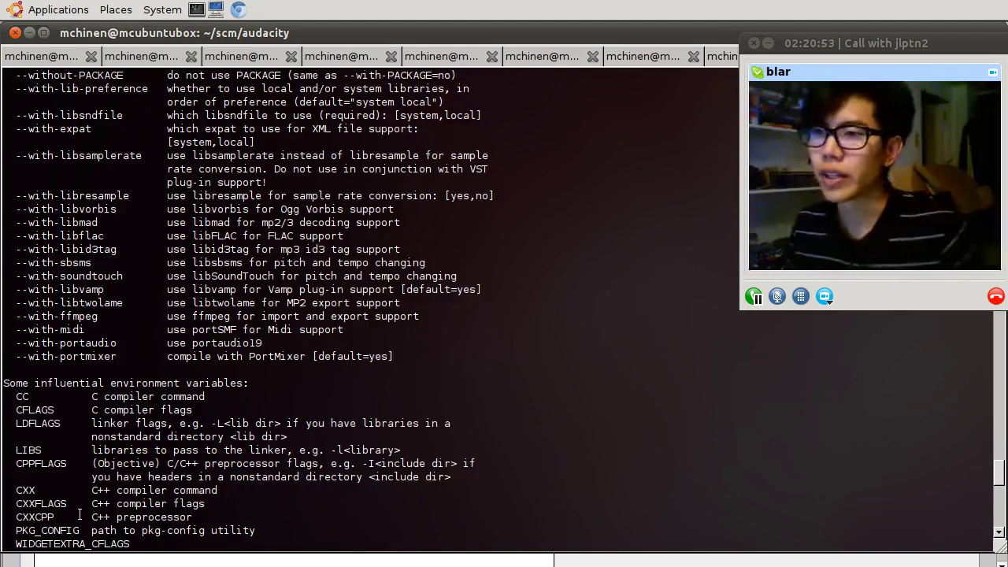
scroll(80, 514, "up", 3)
scroll(90, 502, "up", 8)
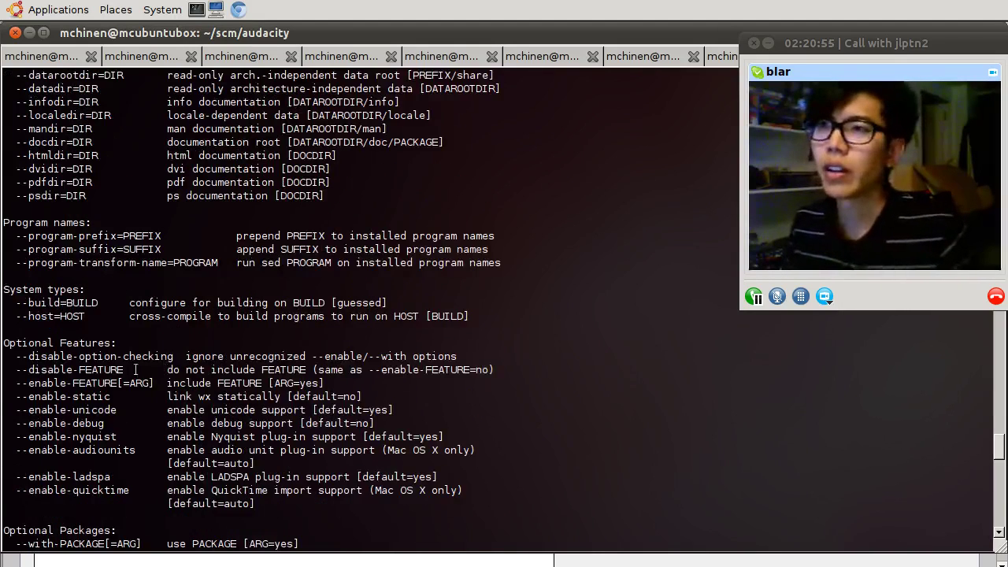
scroll(134, 369, "up", 4)
scroll(134, 446, "up", 3)
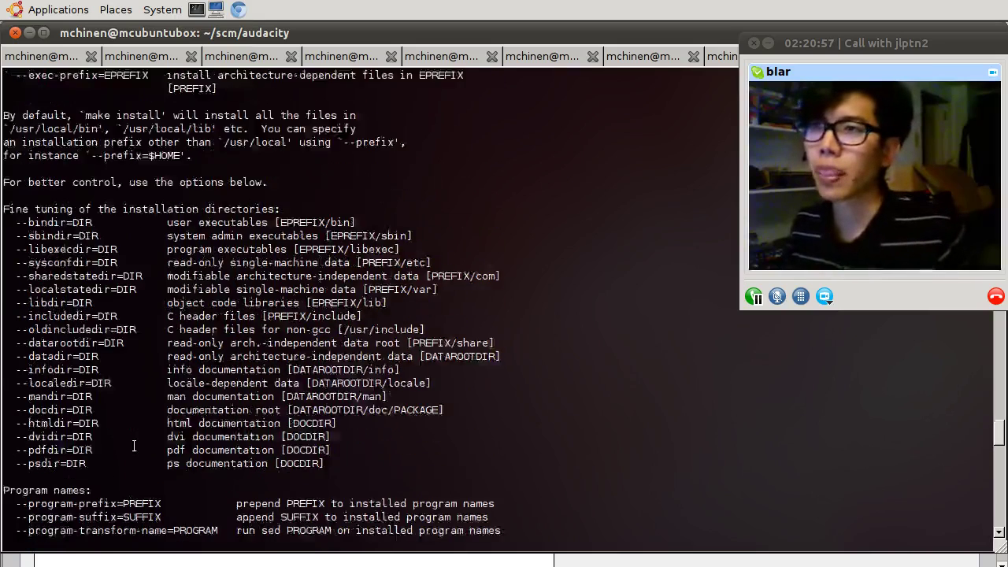
scroll(134, 446, "down", 1)
scroll(134, 446, "up", 5)
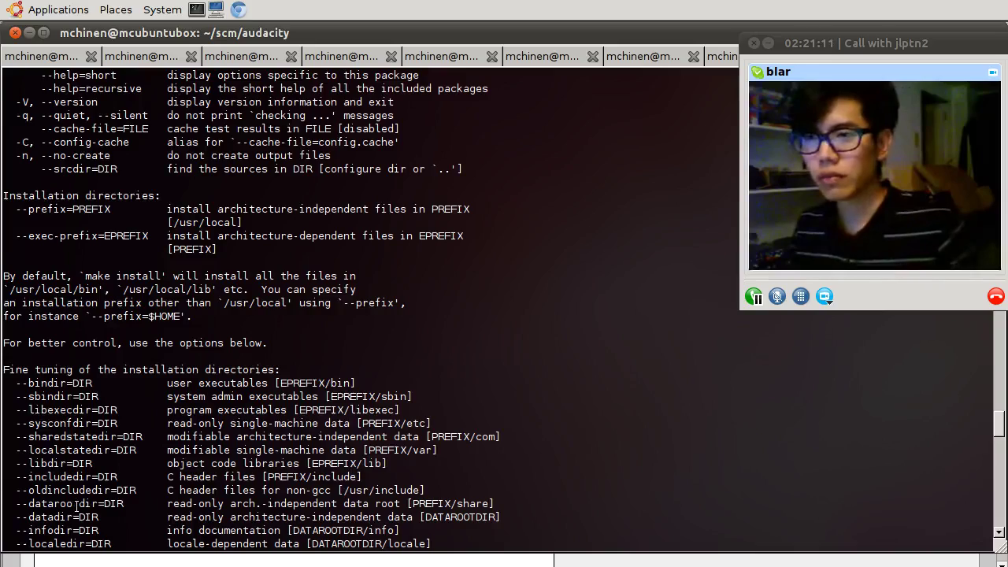
Step: Scroll to the end of the help output, then bring the Bugzilla bug 311 page forward
scroll(77, 504, "down", 3)
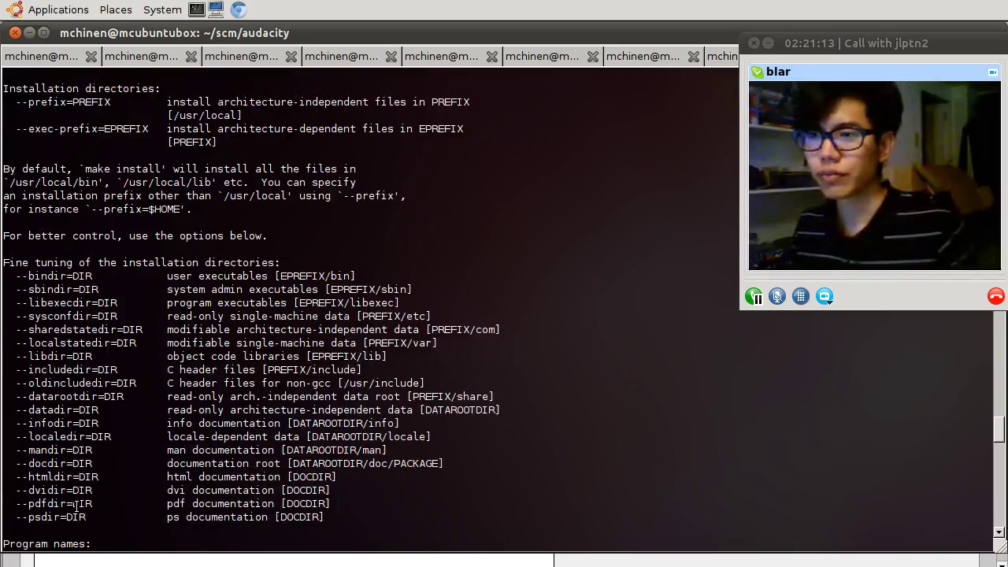
scroll(76, 504, "down", 7)
scroll(77, 507, "down", 7)
scroll(76, 508, "down", 15)
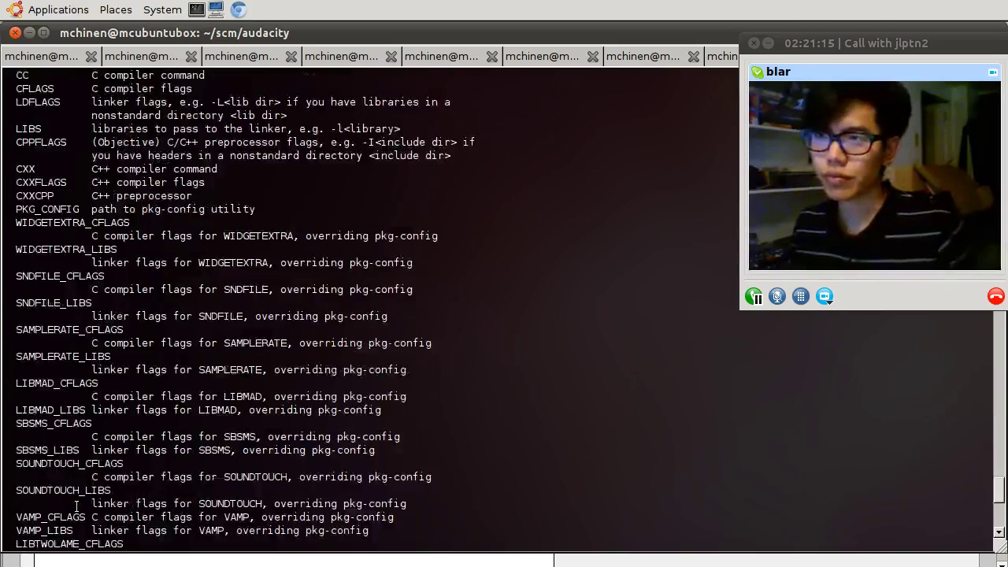
scroll(76, 508, "down", 10)
scroll(76, 508, "down", 2)
left_click(453, 560)
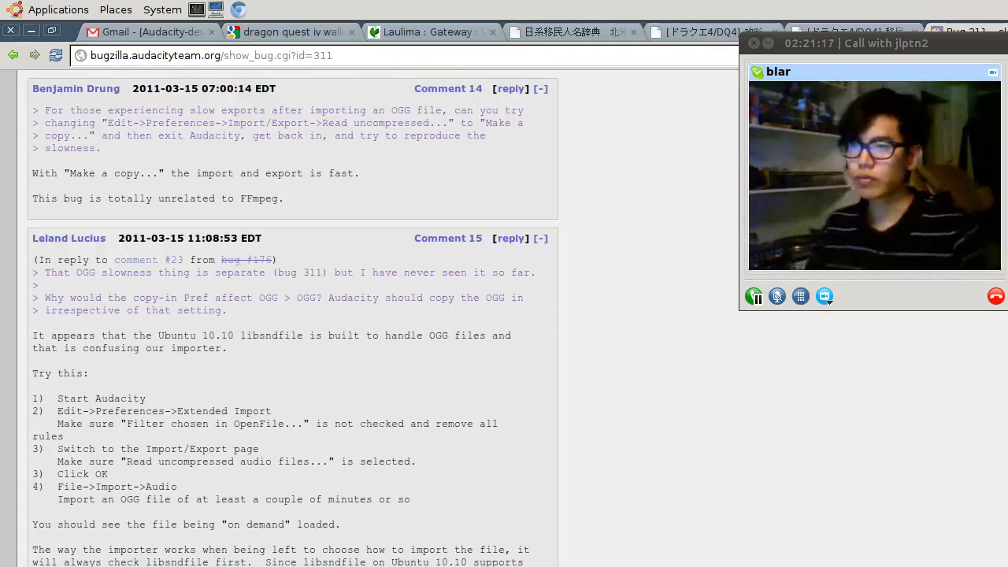
Step: Select the '--with-libsndfile=system' flag in Comment 11, then return to the terminal
scroll(387, 544, "up", 12)
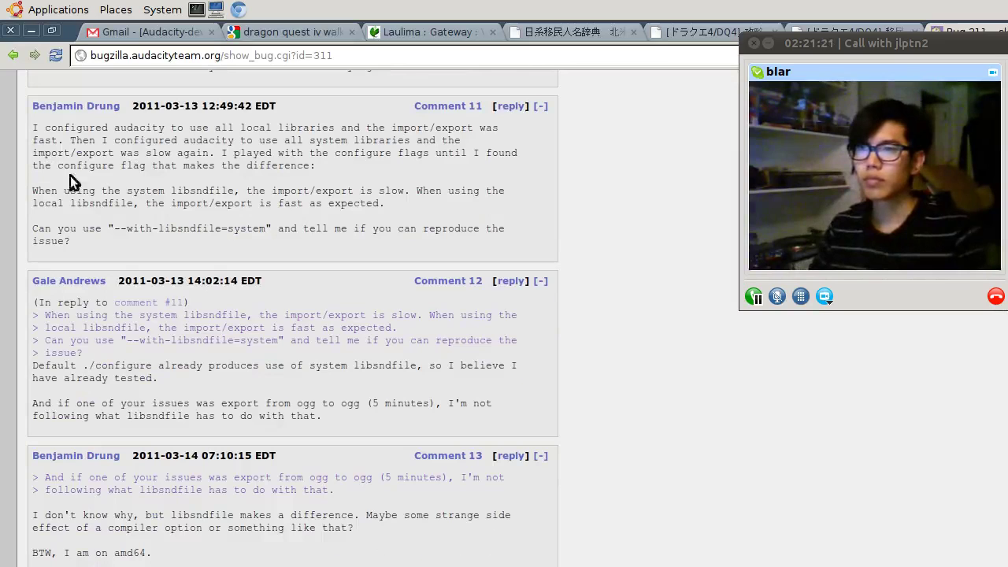
left_click_drag(113, 232, 268, 231)
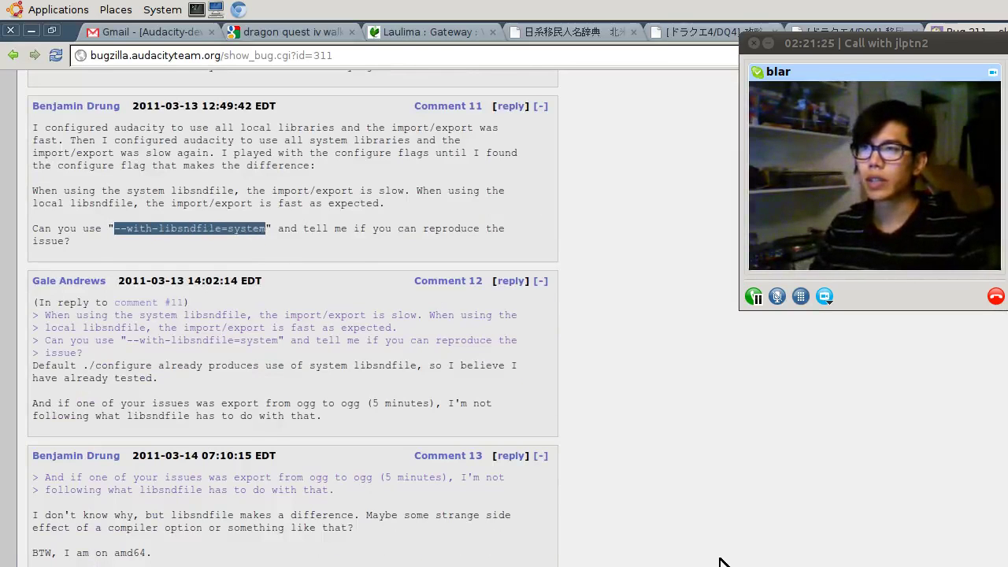
key("alt+Tab")
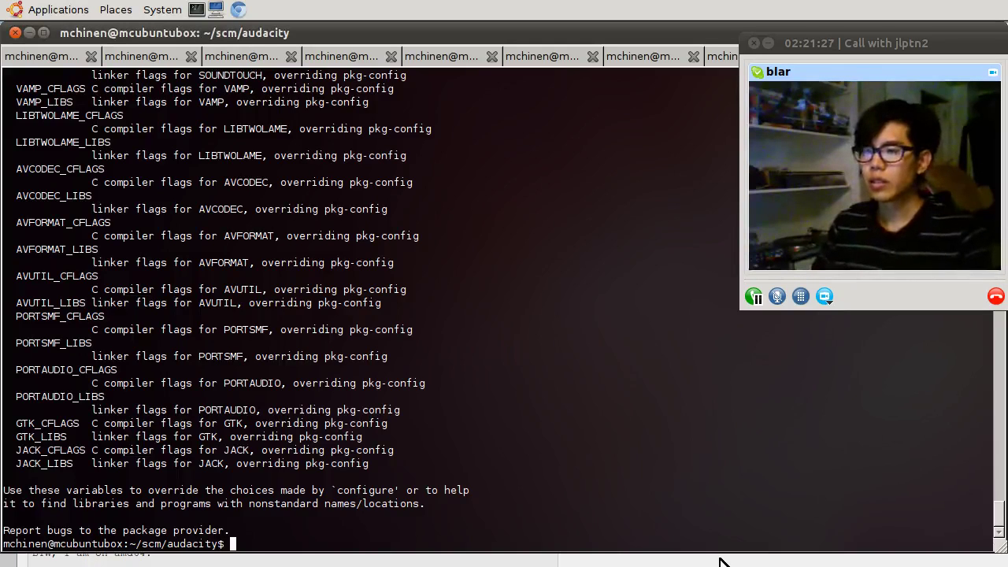
key("ctrl+r")
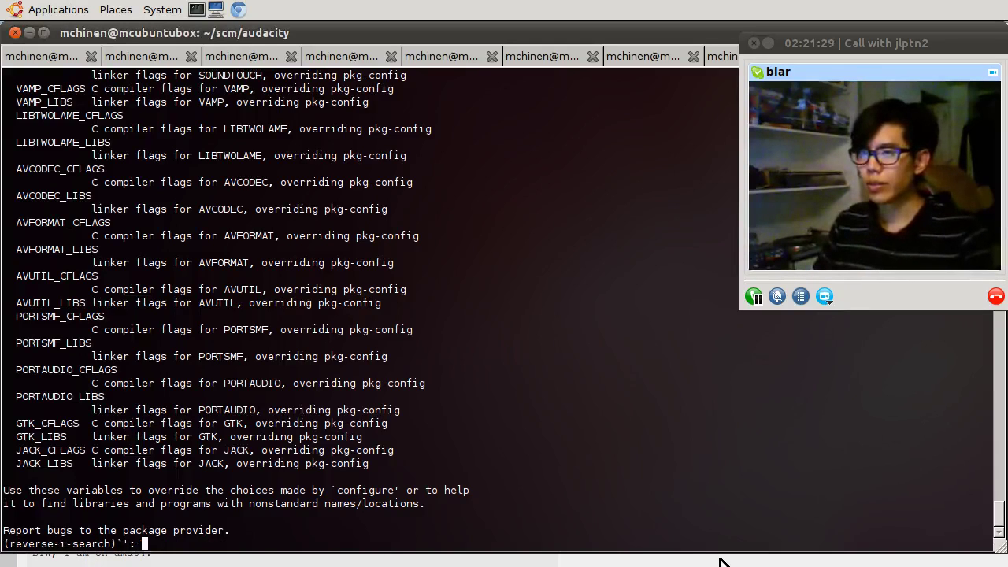
type("./configure ")
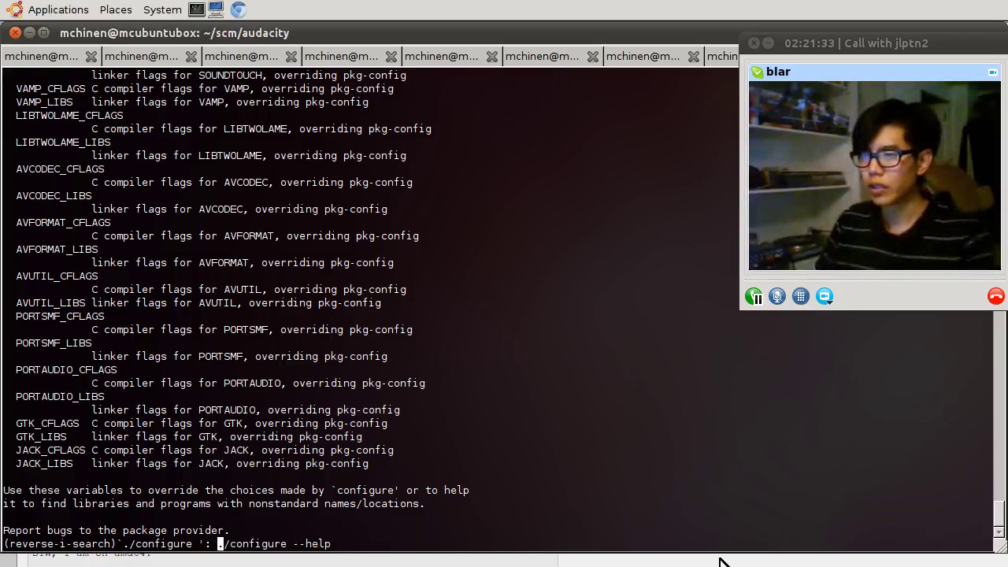
type("WX")
key("Right")
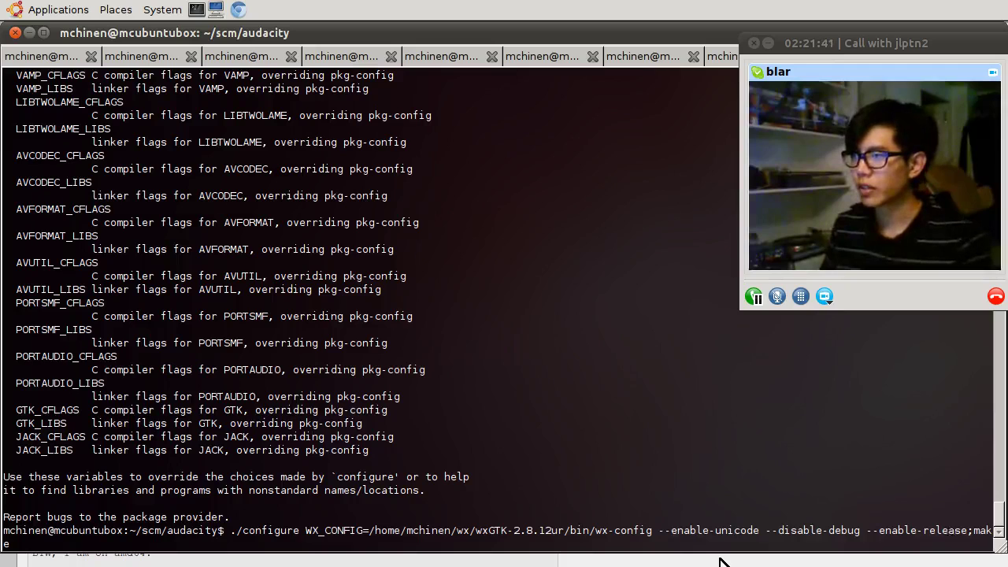
key("Left")
key("Left")
key("Left")
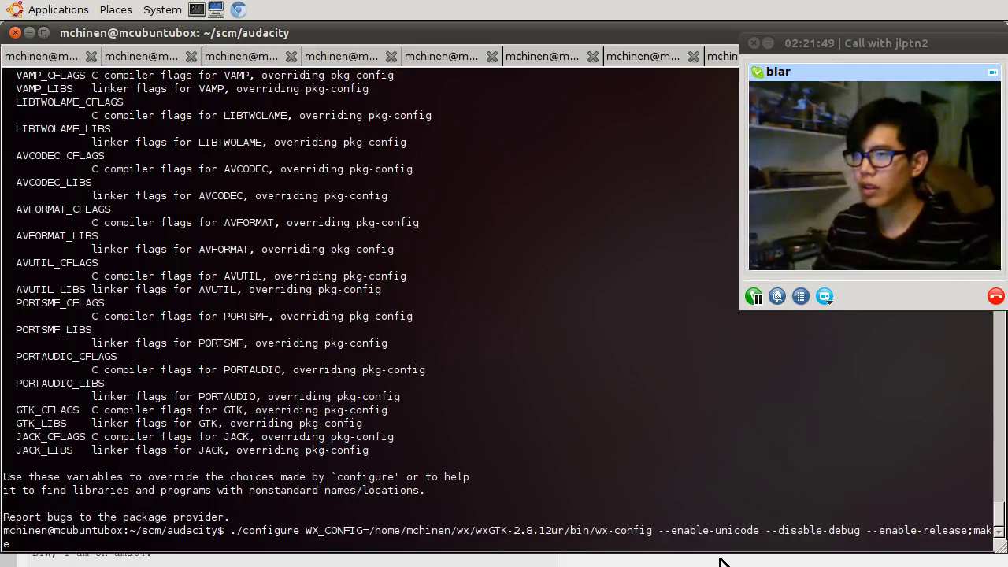
key("ctrl+r")
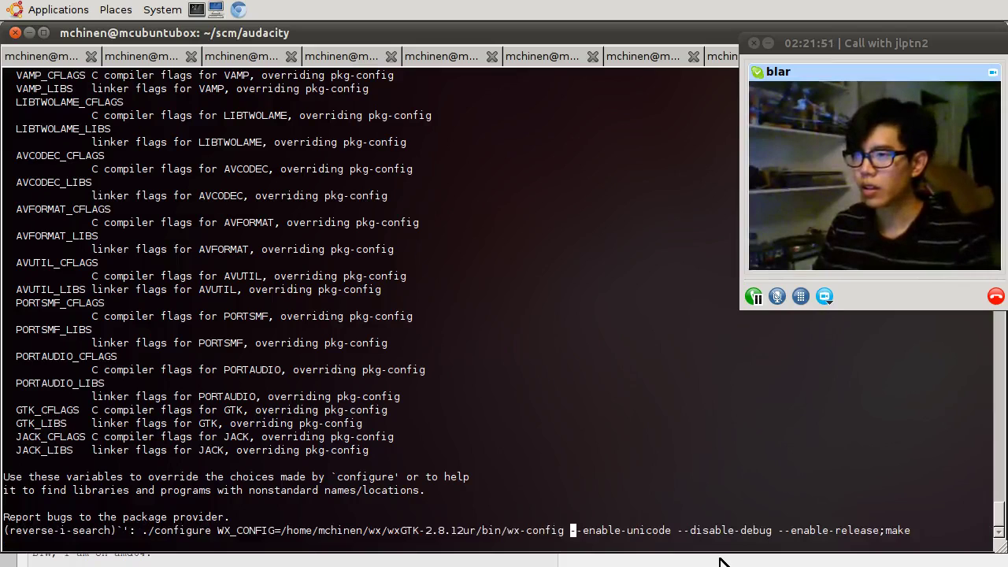
type("./configure WX")
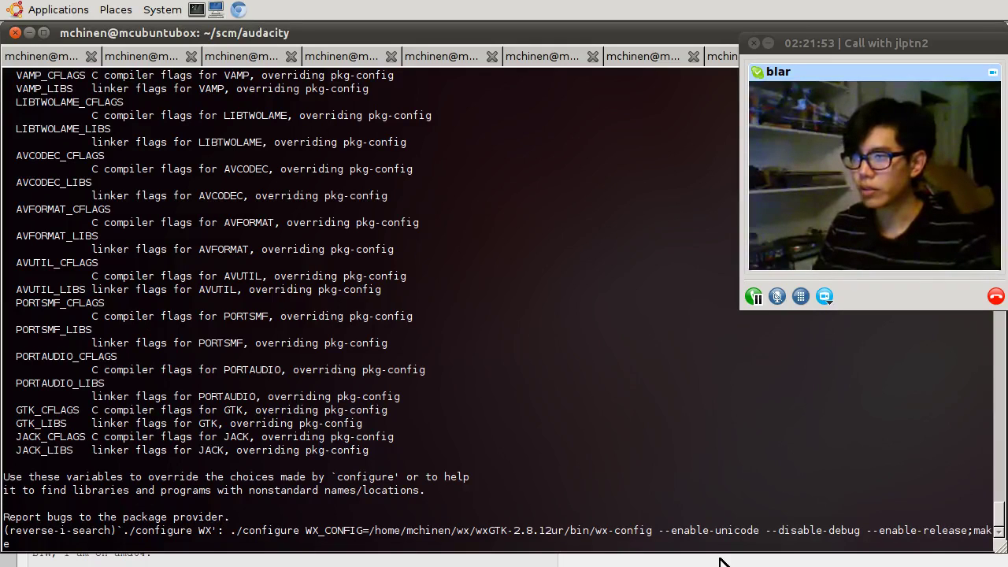
key("ctrl+r")
key("ctrl+r")
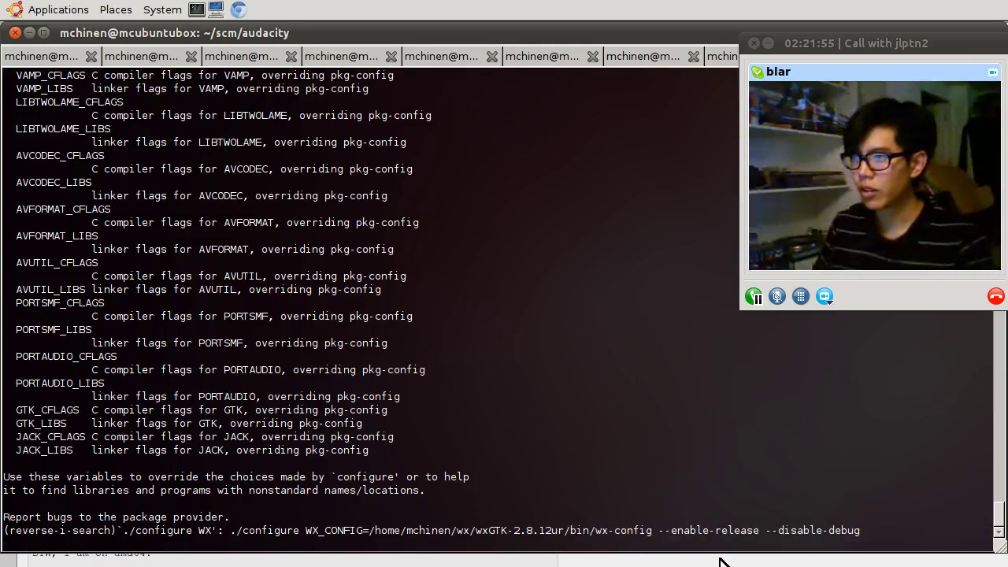
key("ctrl+r")
key("ctrl+r")
key("ctrl+r")
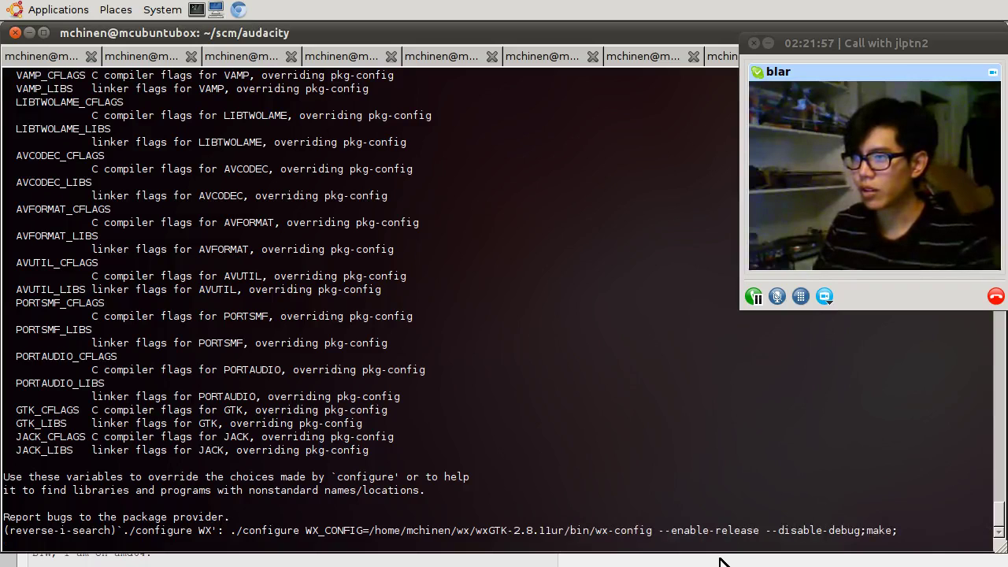
key("ctrl+g")
type("make")
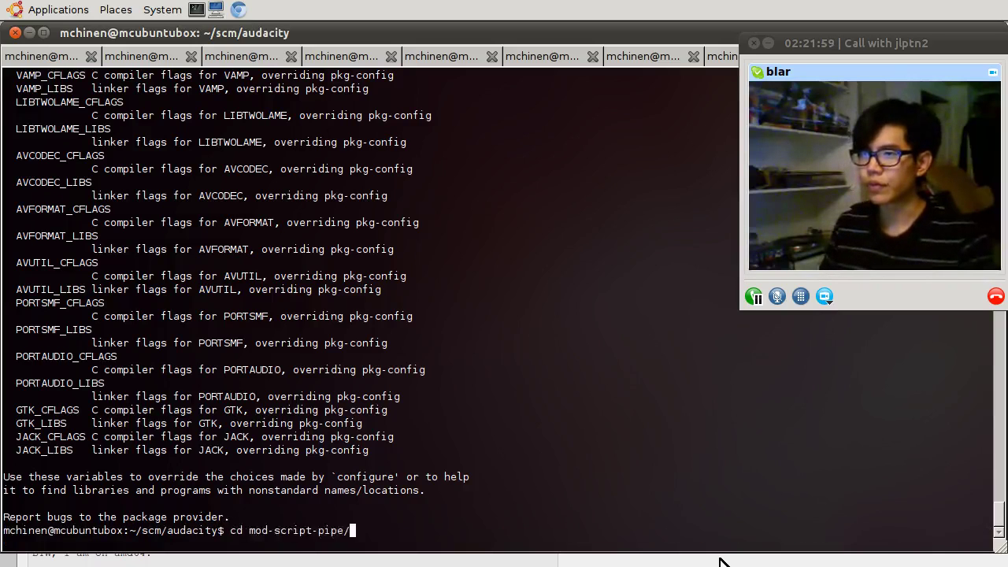
key("Up")
key("Up")
key("Up")
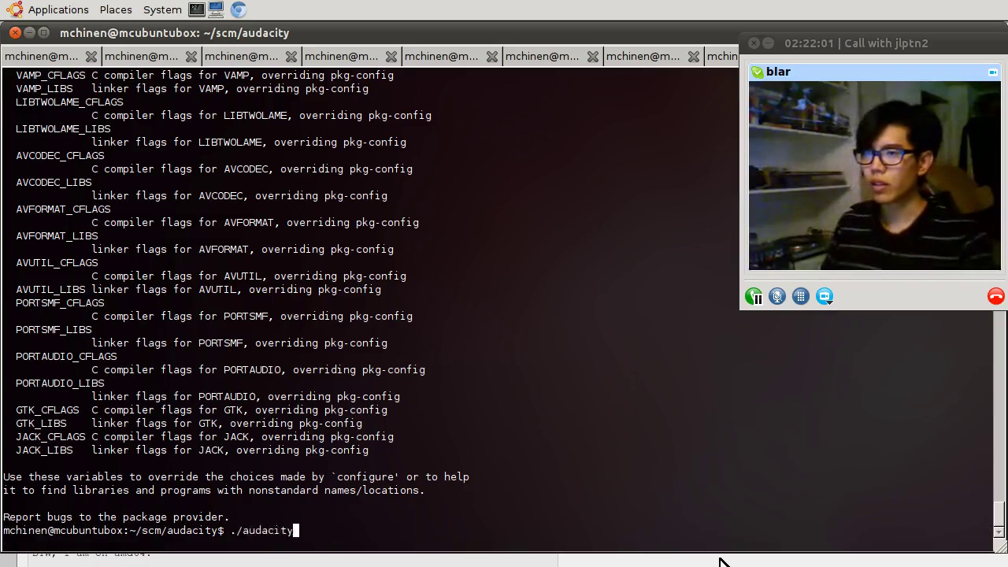
key("Up")
key("Up")
key("Up")
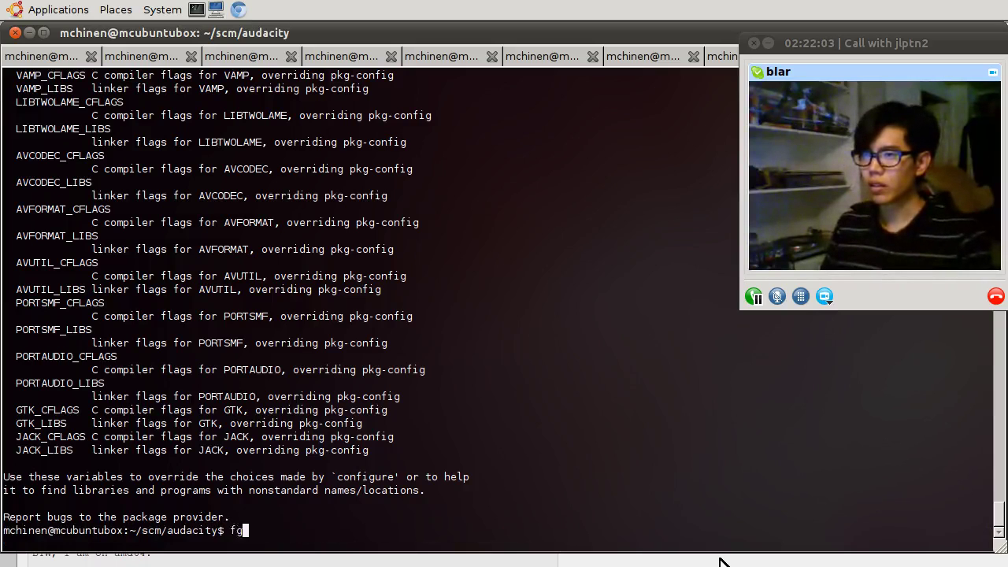
key("Up")
key("Up")
key("Up")
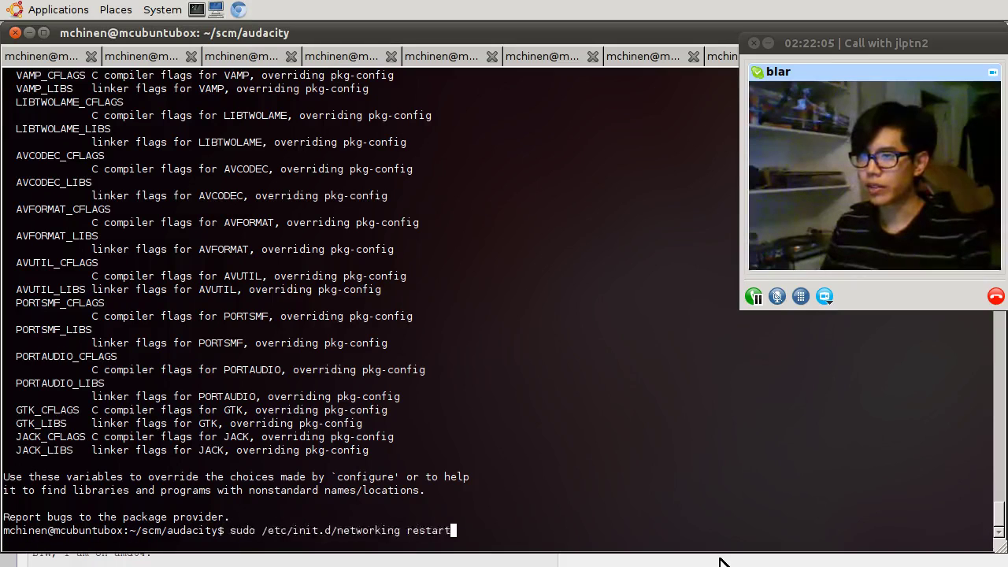
key("Up")
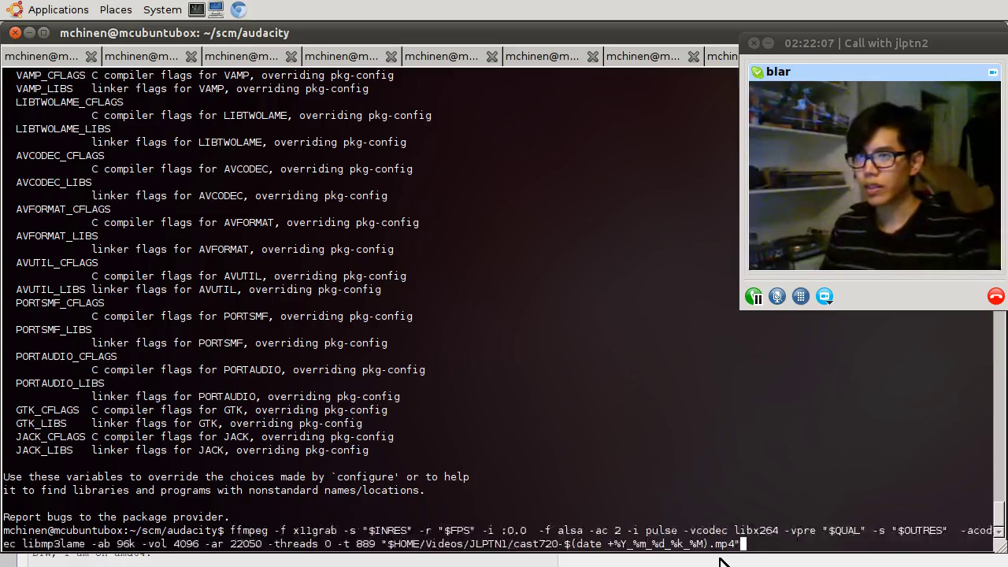
key("Up")
key("Up")
key("Up")
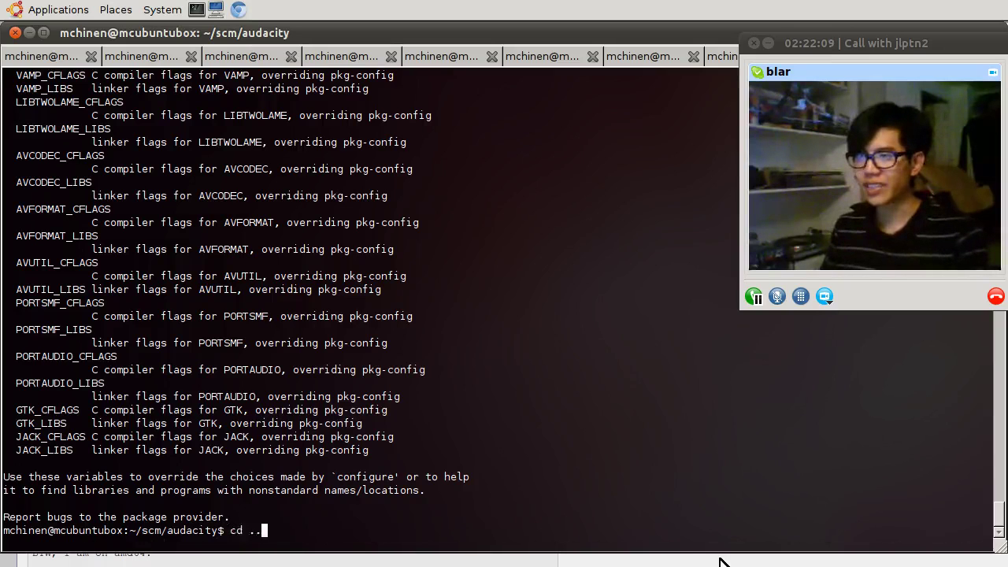
key("Down")
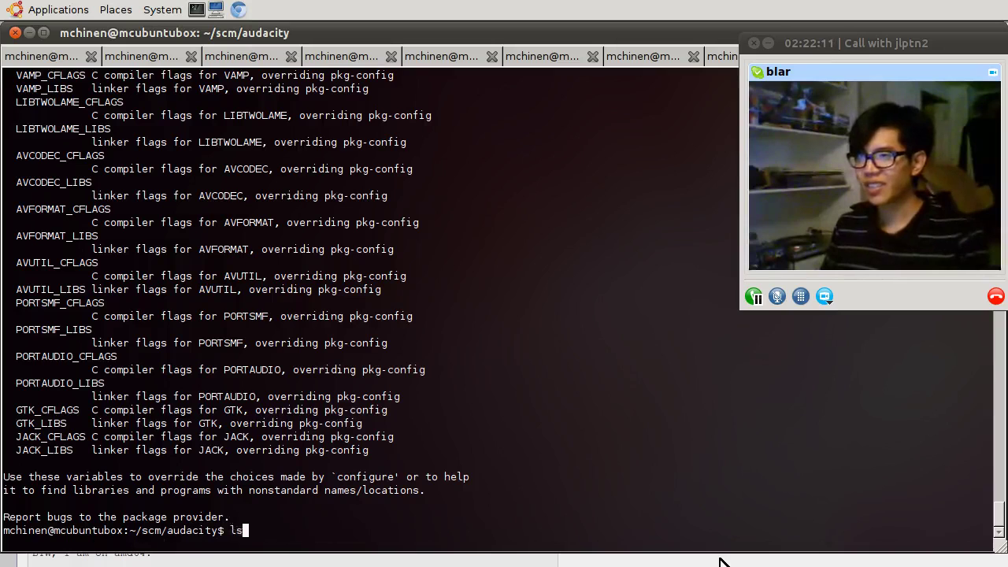
key("Down")
key("Down")
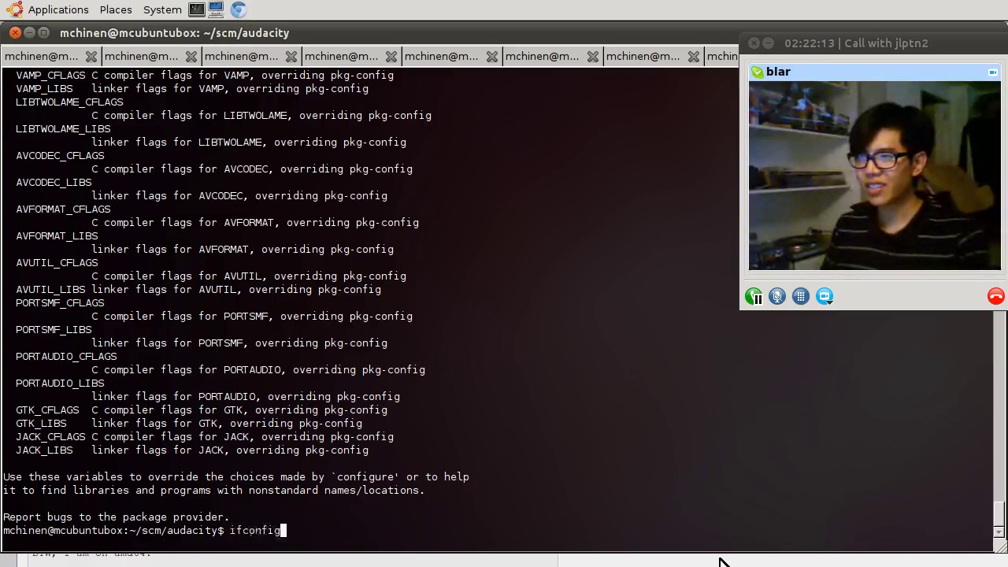
key("Up")
key("Up")
key("Up")
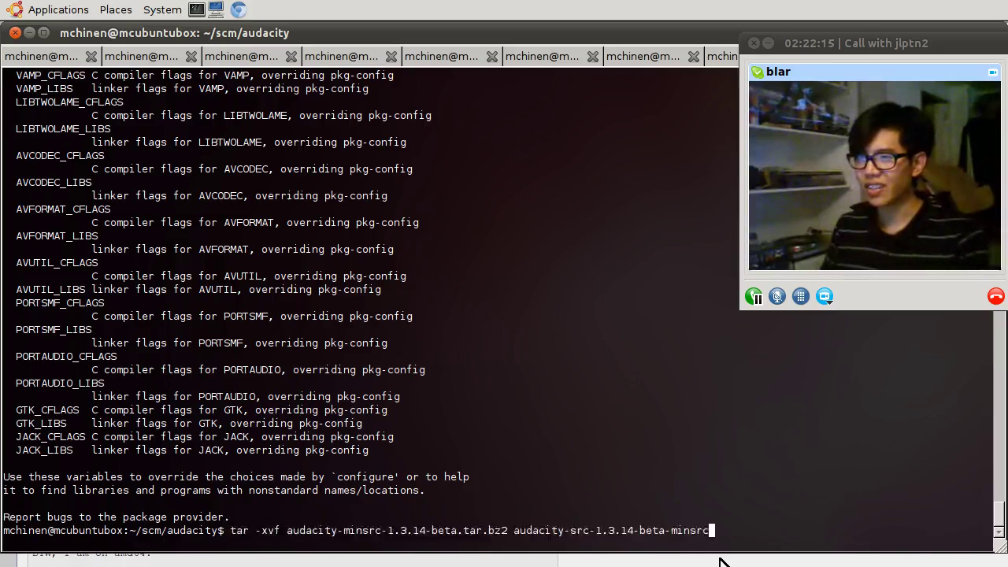
key("Up")
key("Up")
key("Up")
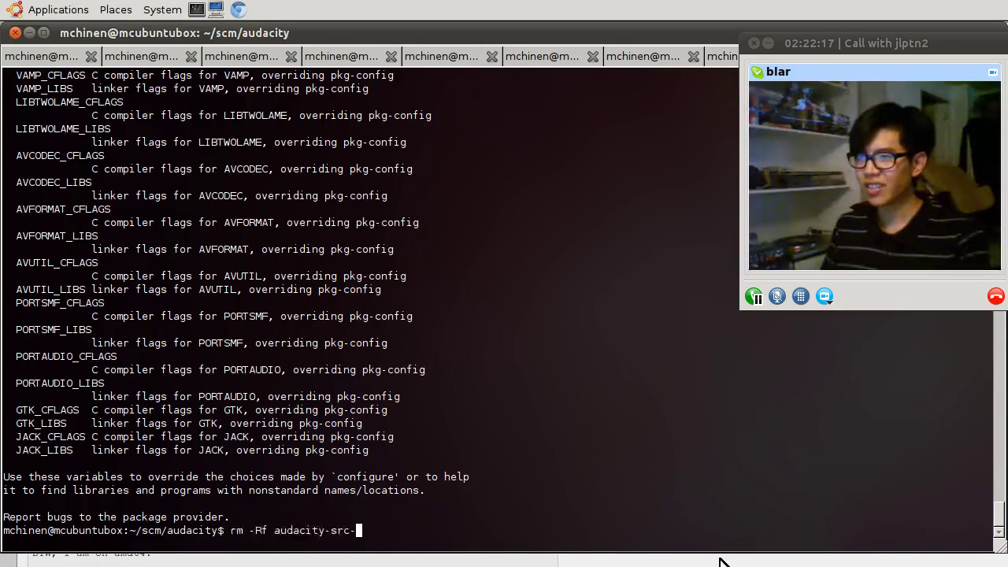
key("Up")
key("Up")
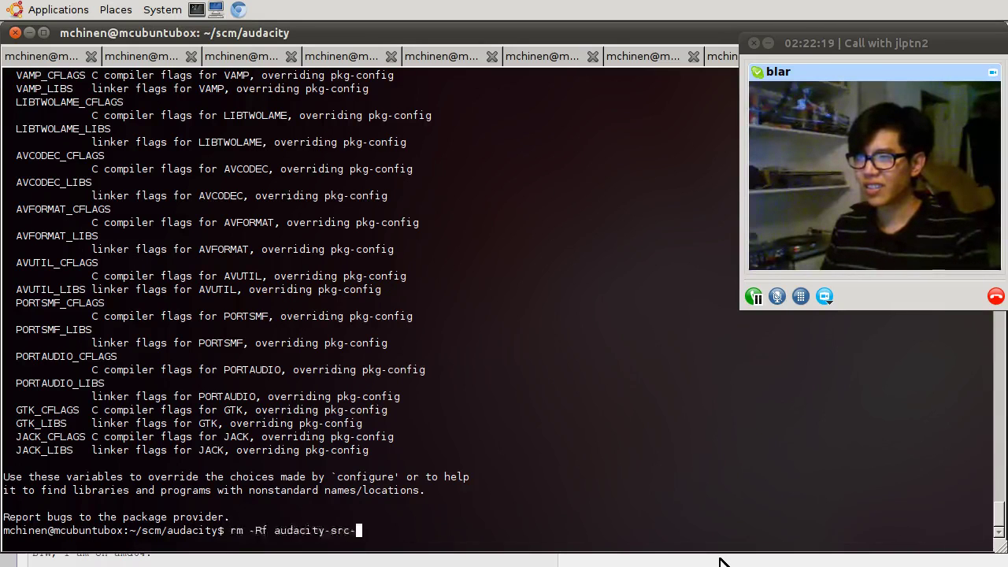
key("Up")
key("Up")
key("Up")
key("Up")
key("Up")
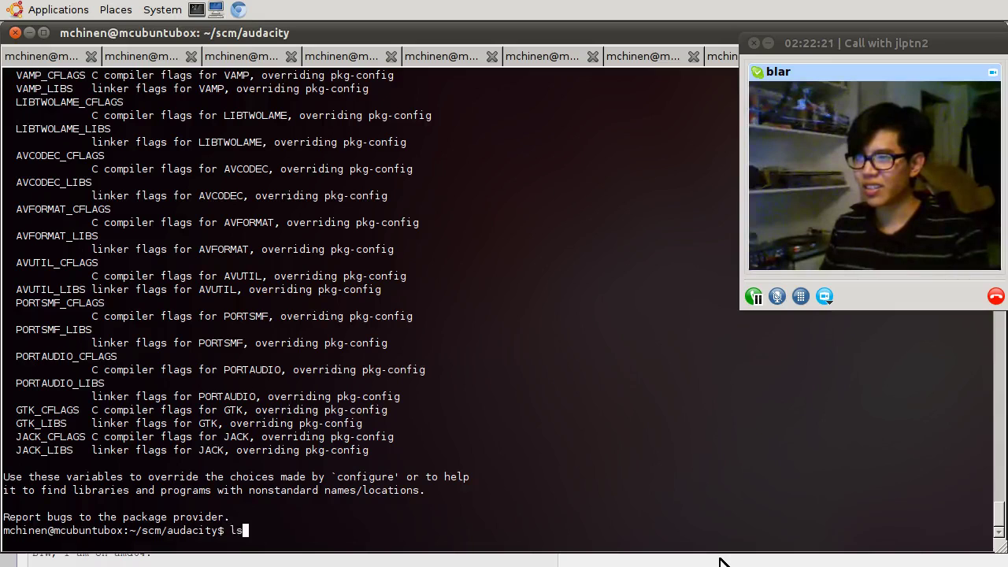
key("Up")
key("ctrl+u")
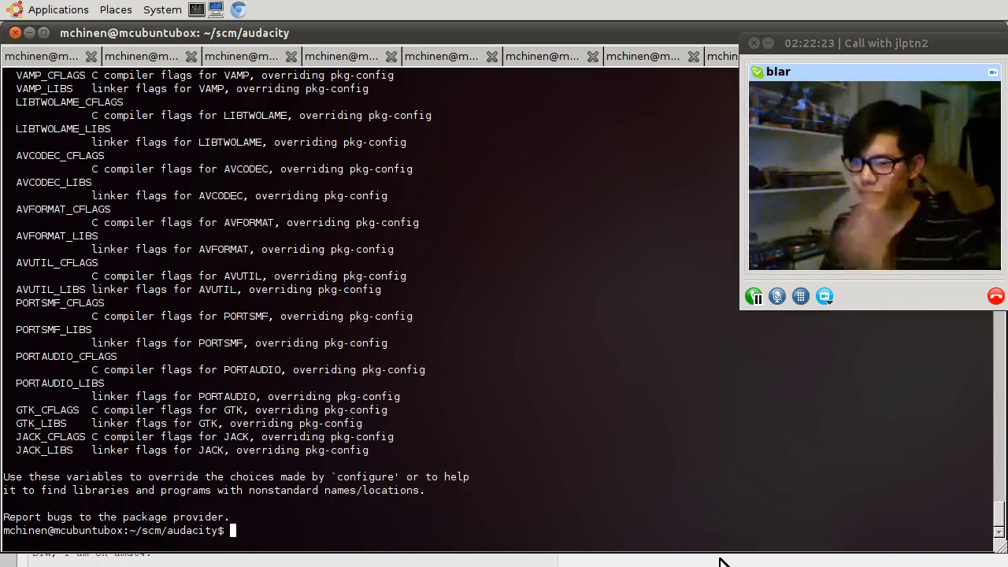
Step: Recall the 'WX' configure-and-make command and insert --with-libsndfile=system before ;make
key("ctrl+r")
type("WX")
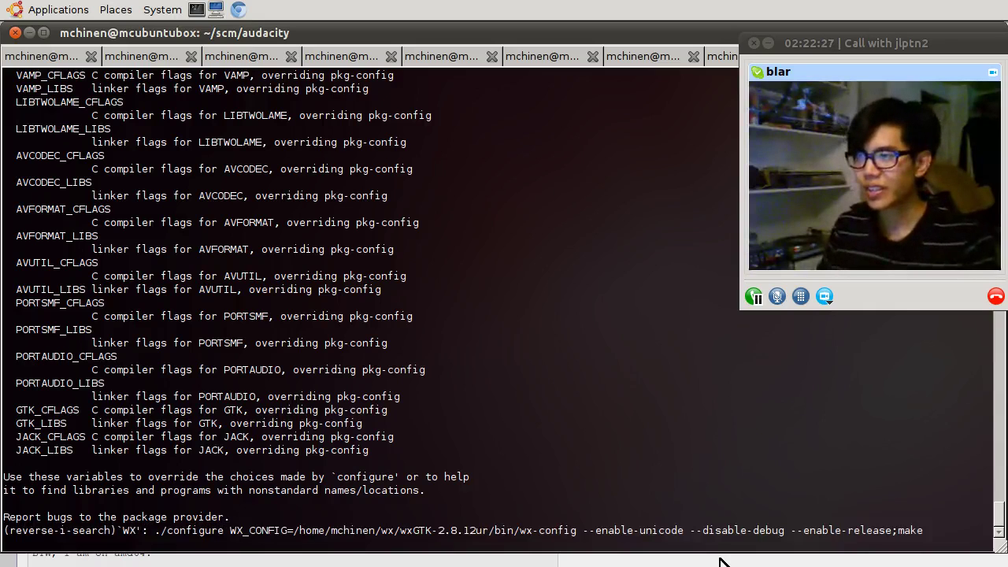
key("End")
key("Left")
key("Left")
key("Left")
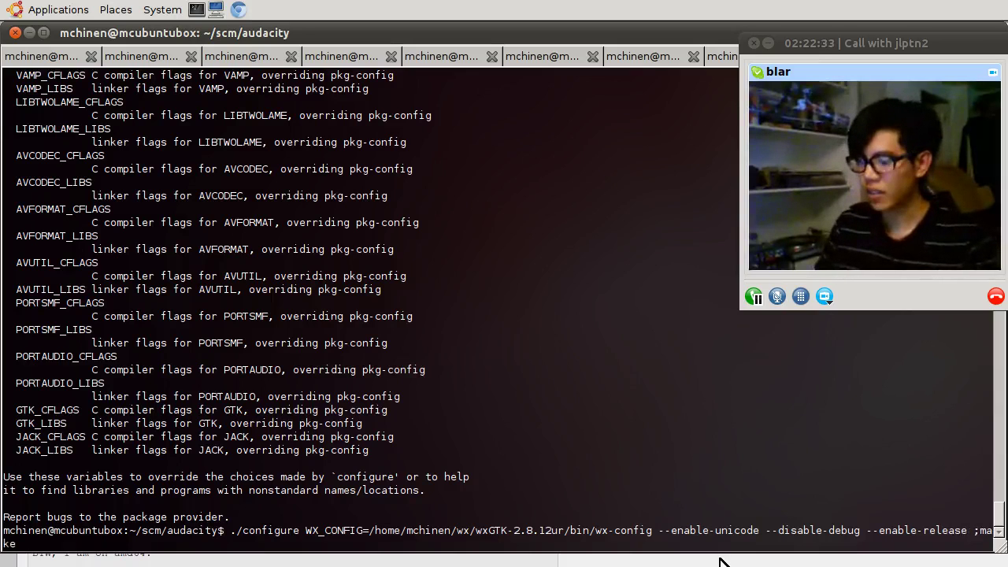
type("--with-libsndfile=system")
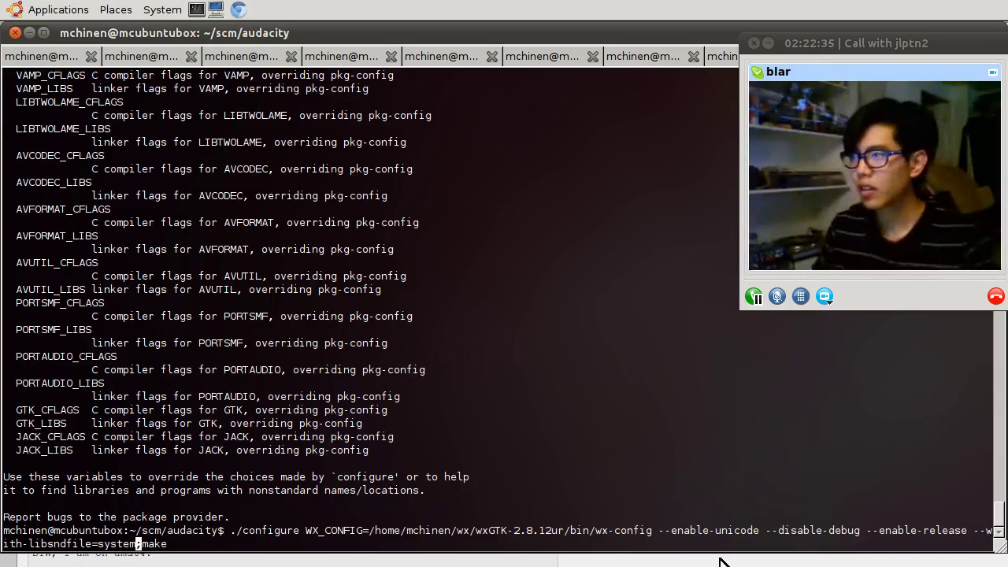
Step: Prefix the command with 'make clean;', run the rebuild, and switch to the browser
key("ctrl+a")
type("make ")
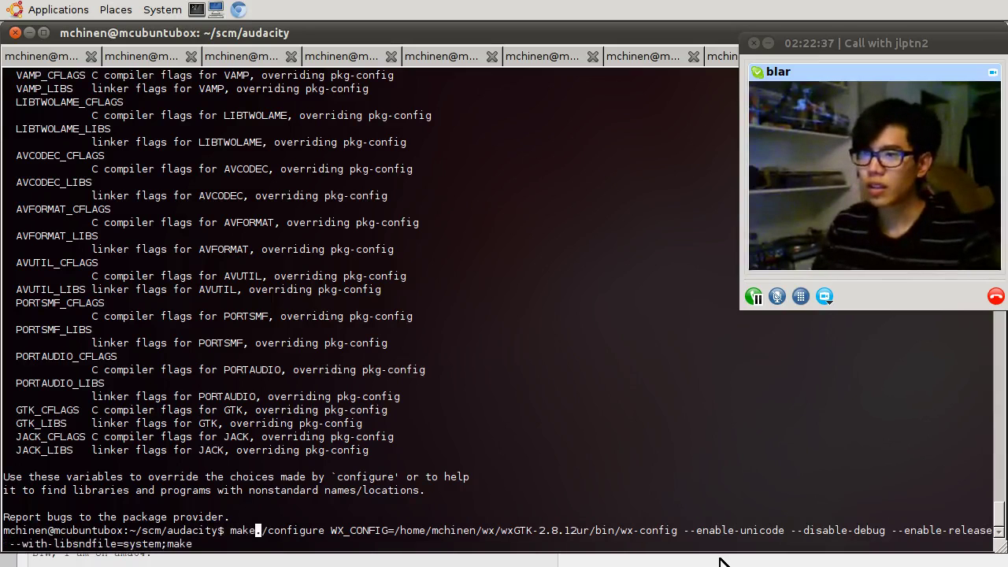
type("clean;")
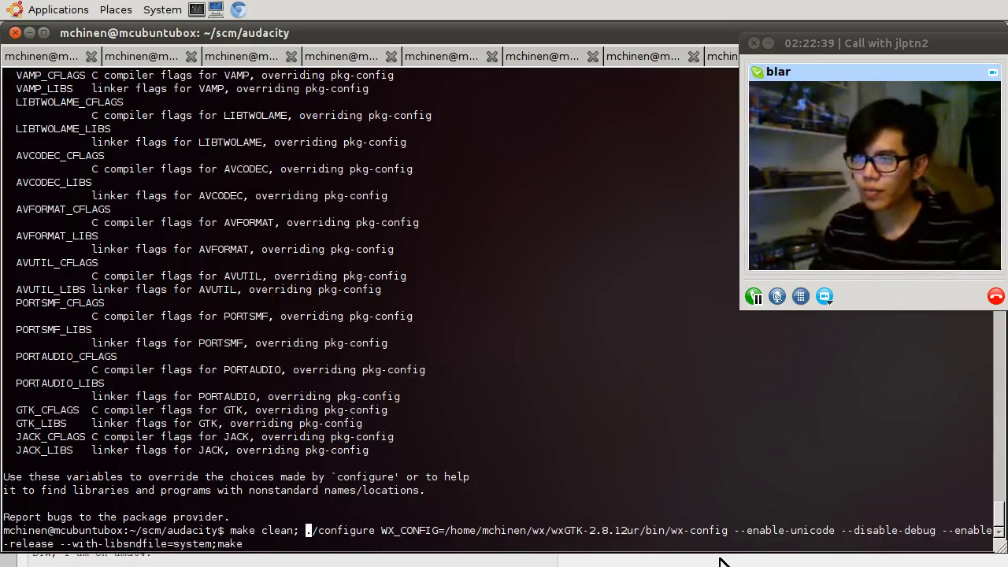
key("BackSpace")
key("alt+Tab")
key("alt+Tab")
key("Return")
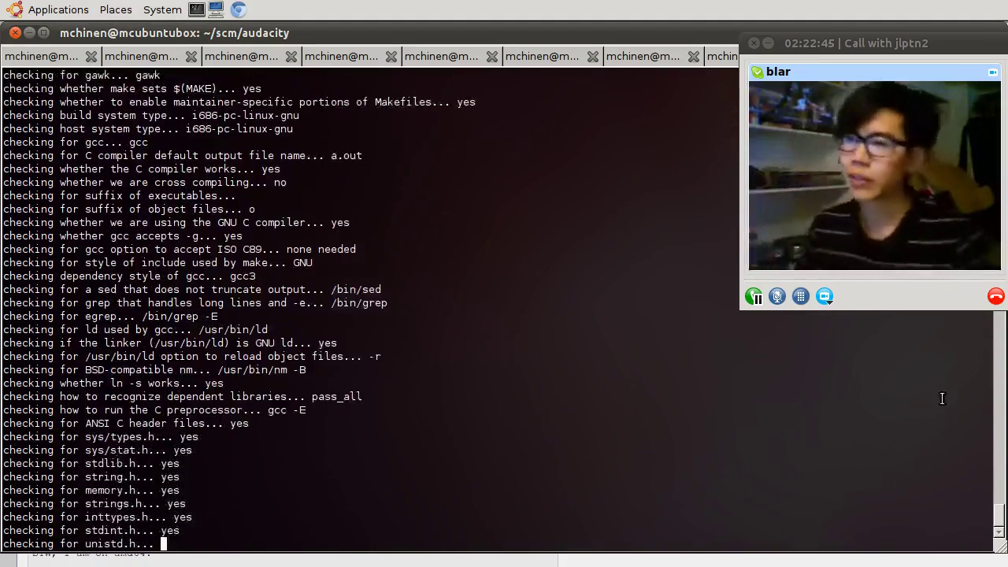
key("alt+Tab")
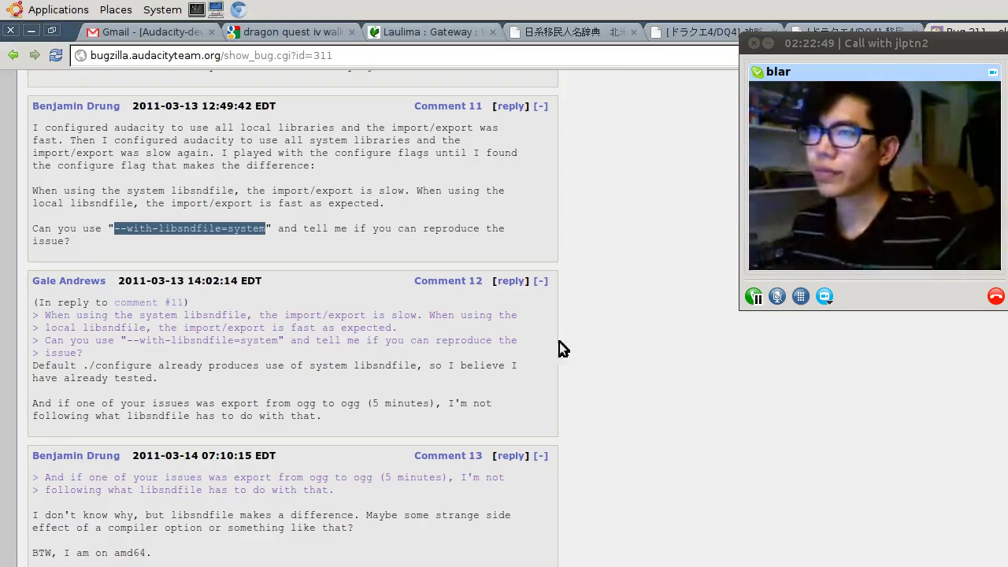
scroll(334, 293, "down", 5)
scroll(334, 292, "down", 6)
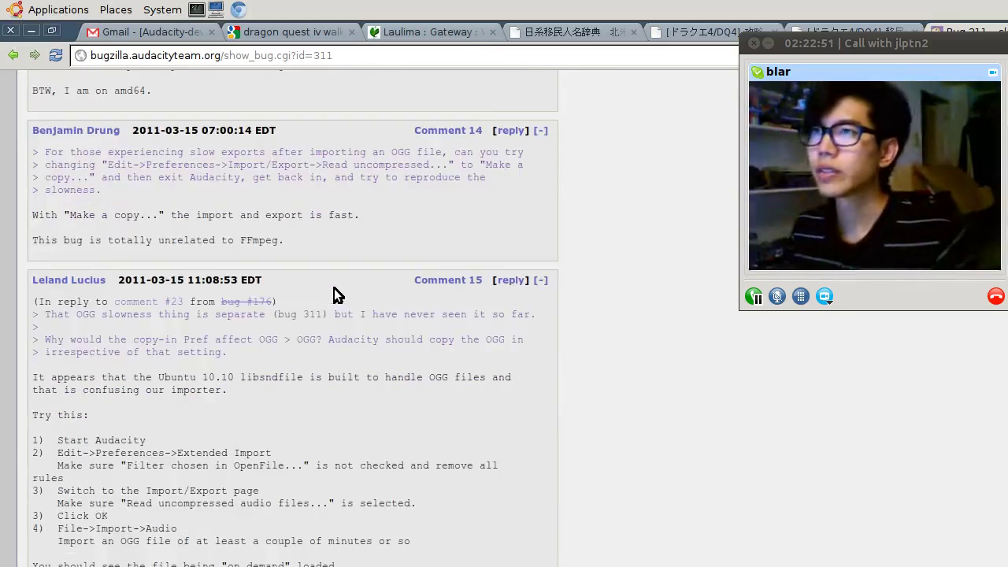
key("alt+Tab")
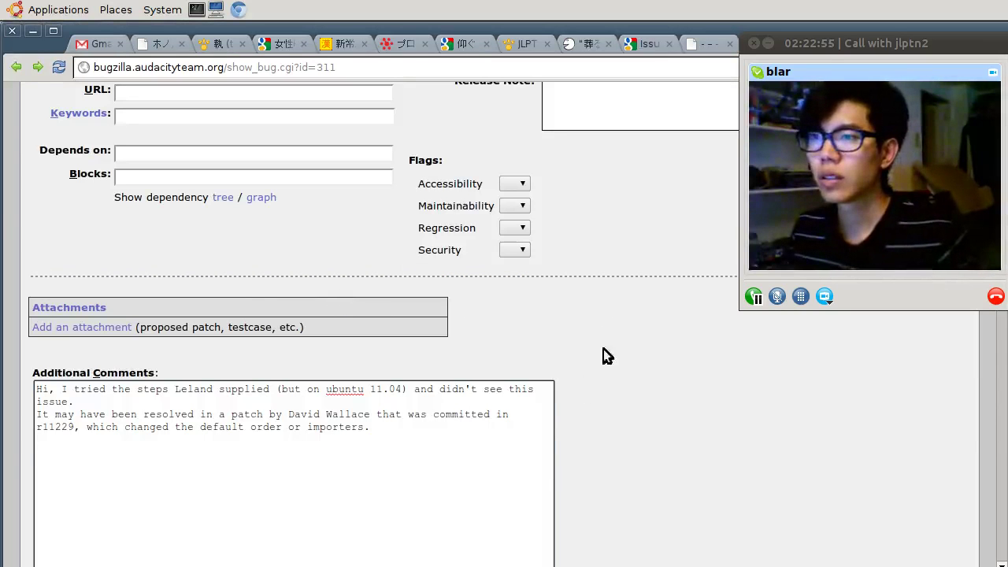
key("alt+Tab")
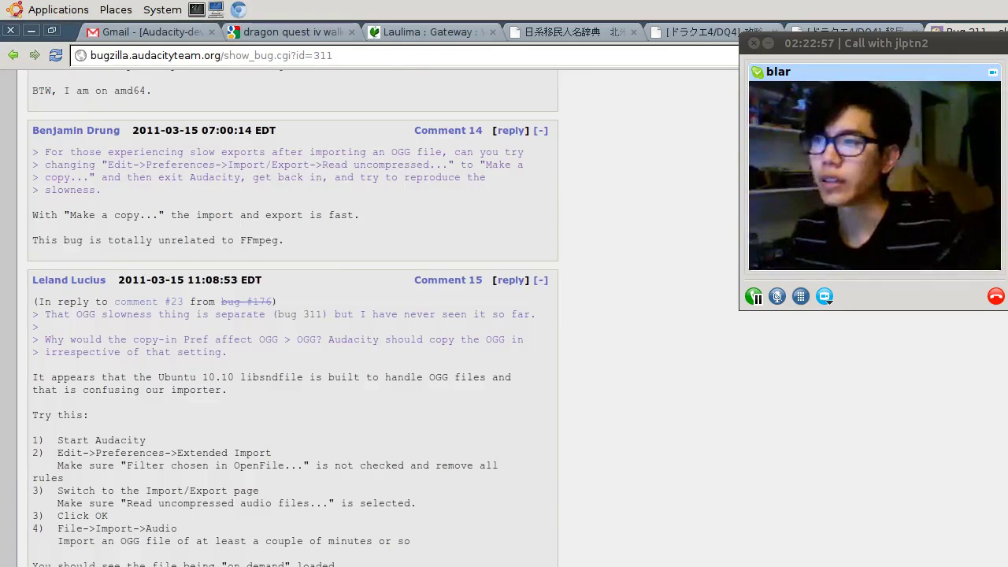
scroll(293, 315, "up", 3)
scroll(293, 314, "up", 3)
scroll(293, 315, "up", 3)
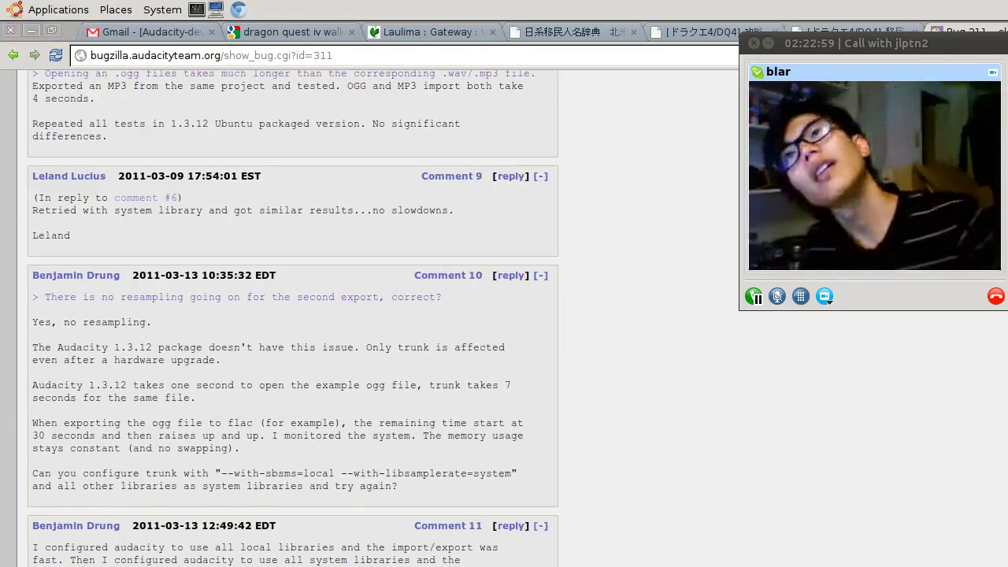
left_click(117, 32)
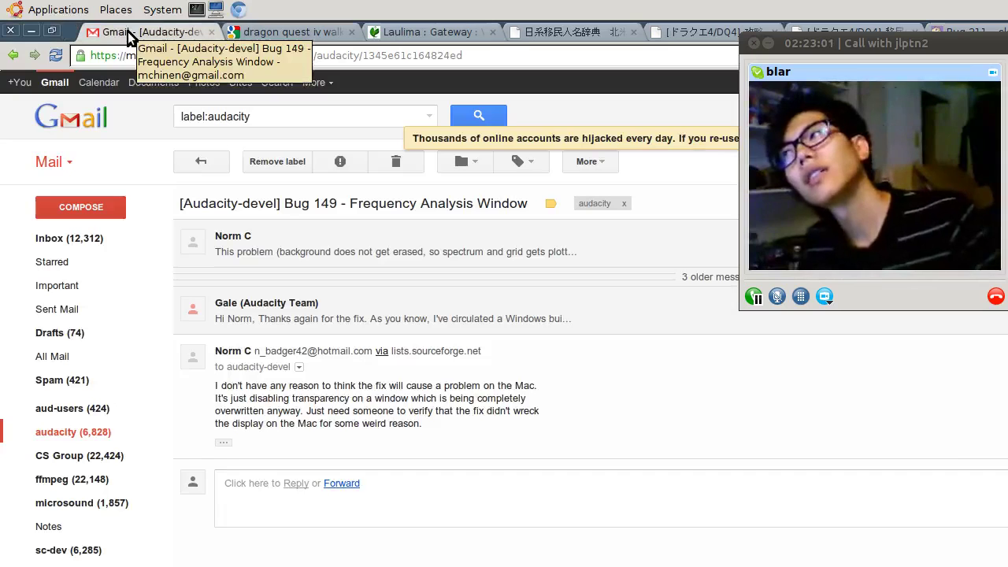
key("alt+Tab")
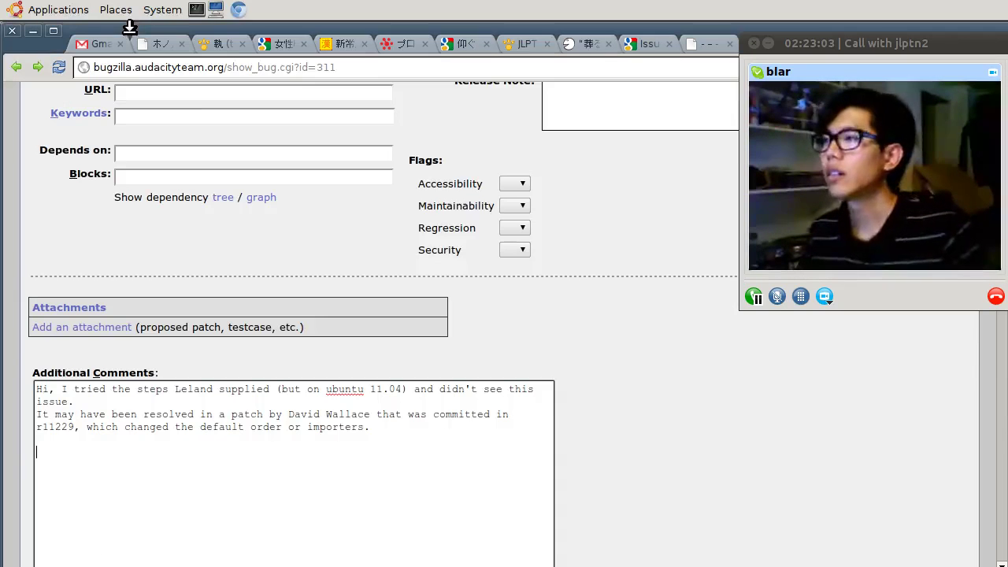
scroll(756, 551, "down", 5)
scroll(756, 551, "down", 5)
scroll(752, 539, "down", 7)
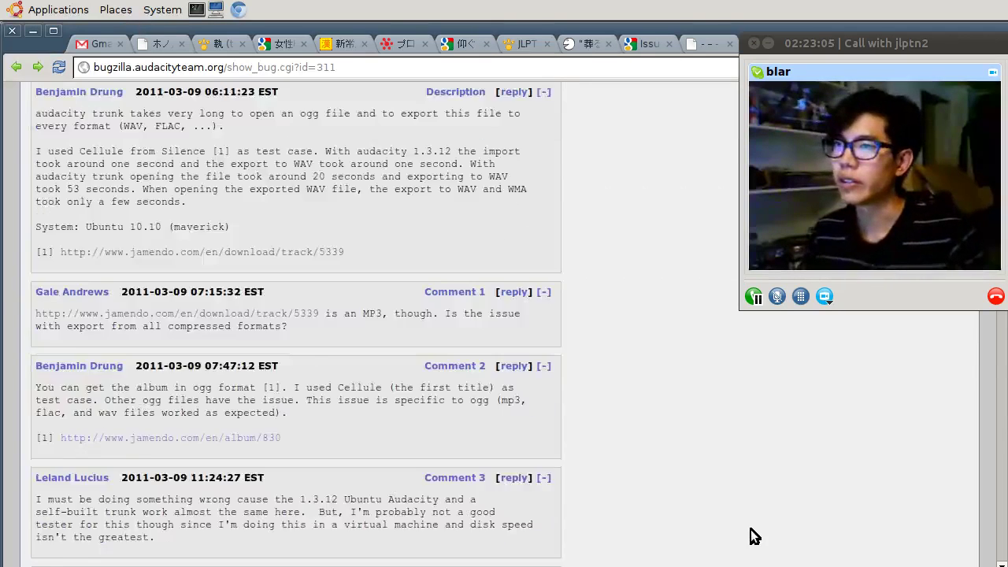
scroll(760, 526, "down", 10)
scroll(779, 510, "down", 6)
scroll(787, 498, "up", 4)
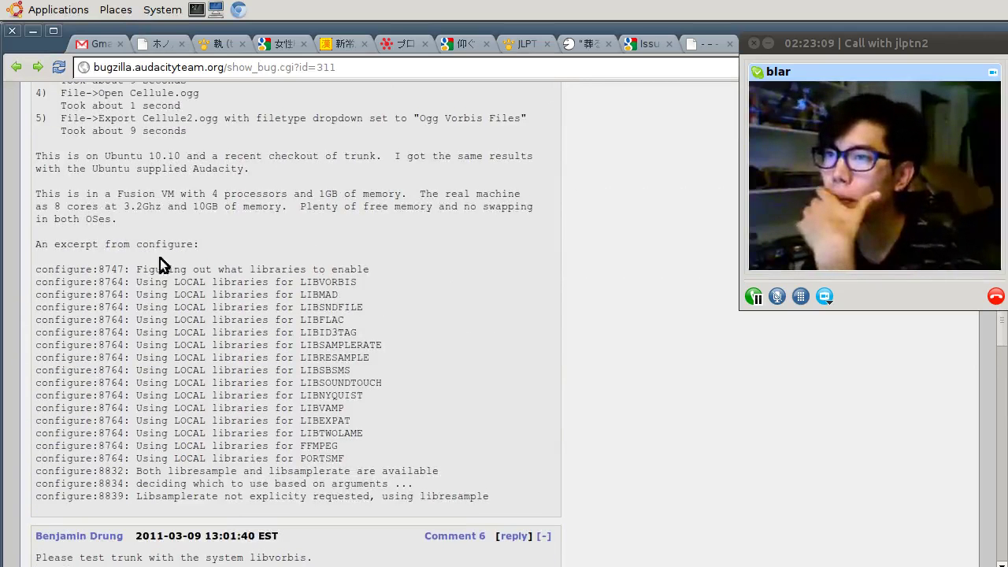
key("alt+Tab")
key("alt+Tab")
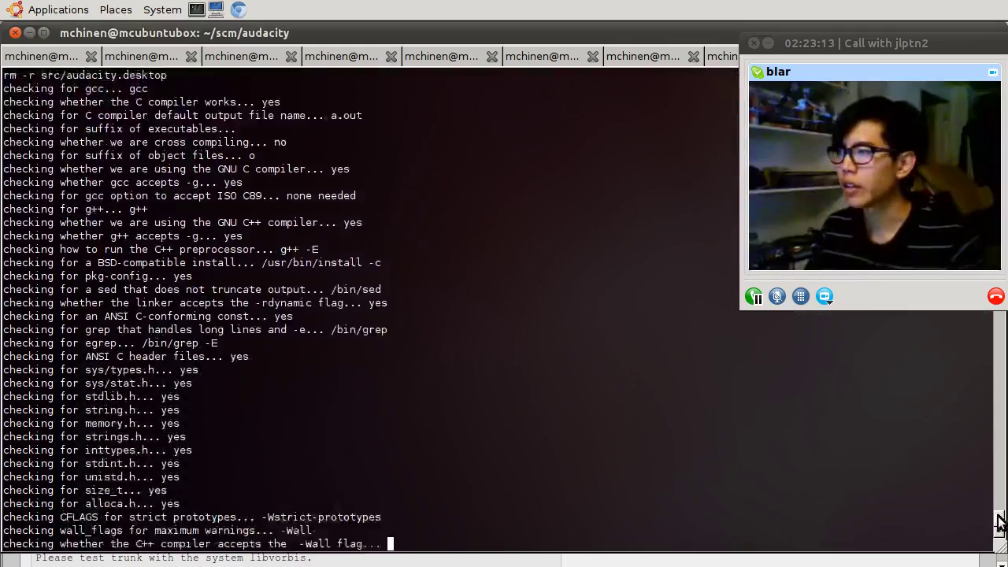
mouse_move(998, 516)
left_mouse_down()
mouse_move(998, 228)
mouse_move(999, 520)
left_mouse_up()
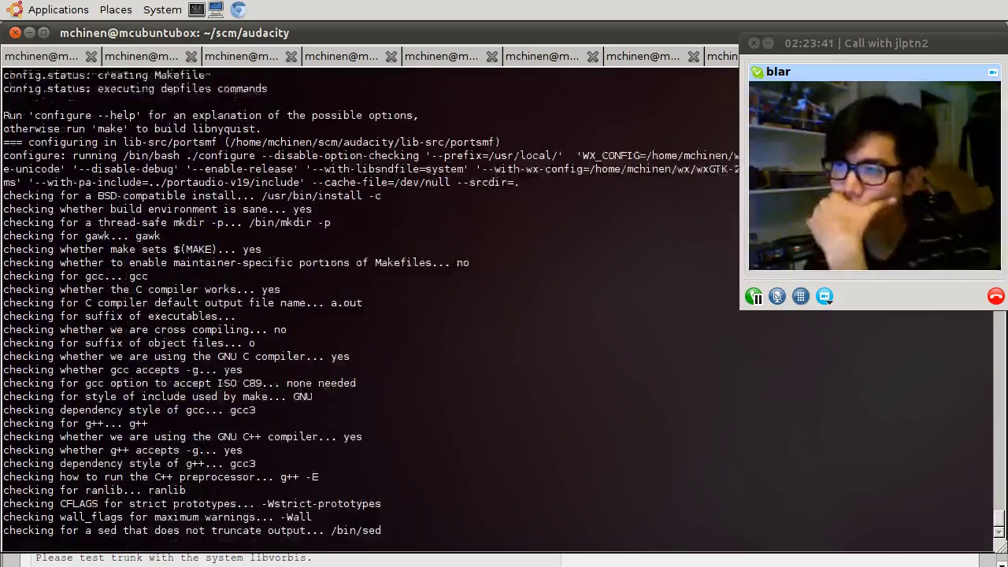
left_click(331, 562)
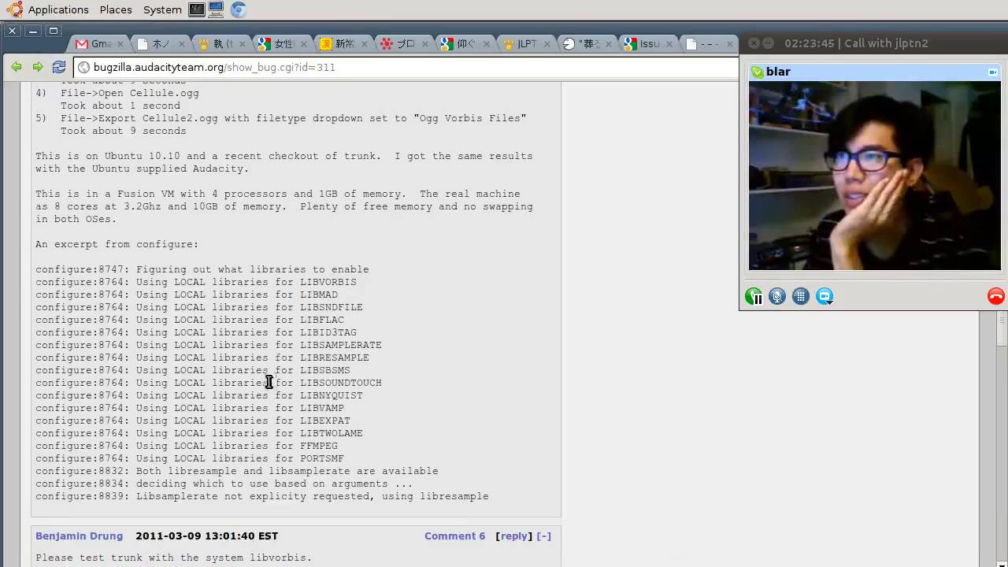
Step: Read bug 311's later comments about slow import/export with system libsndfile
scroll(268, 394, "up", 5)
scroll(250, 425, "down", 3)
scroll(236, 460, "down", 3)
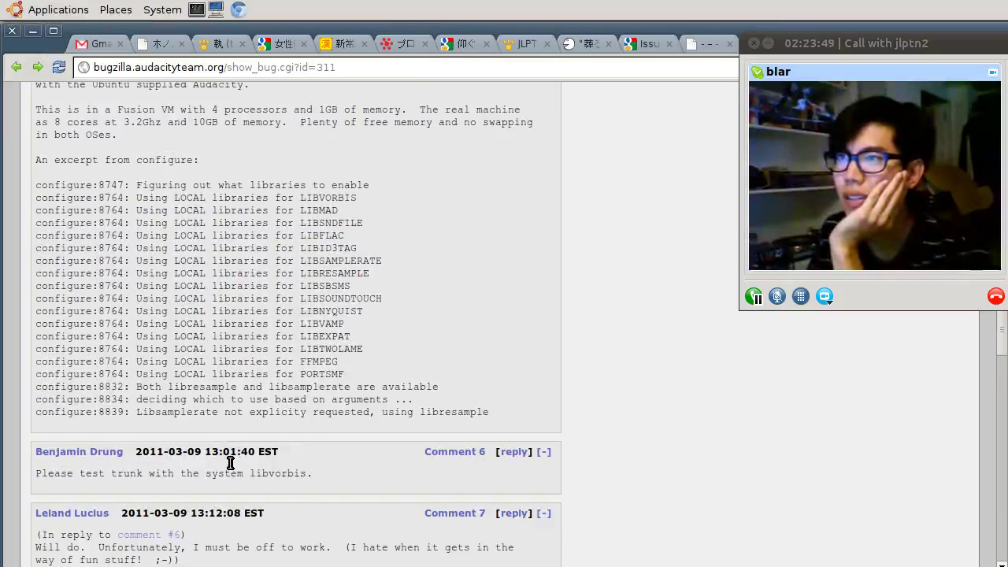
scroll(230, 462, "up", 1)
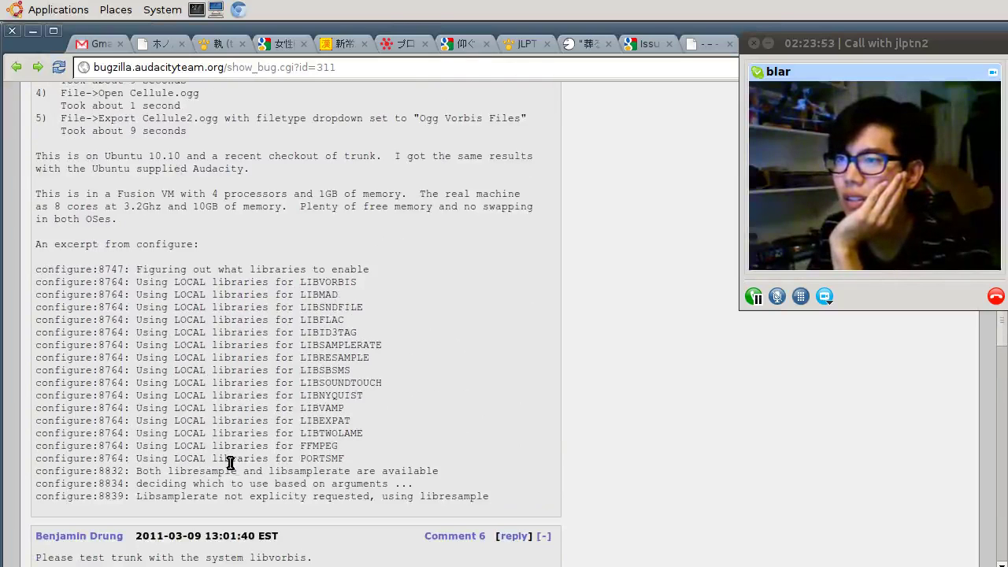
scroll(231, 462, "down", 4)
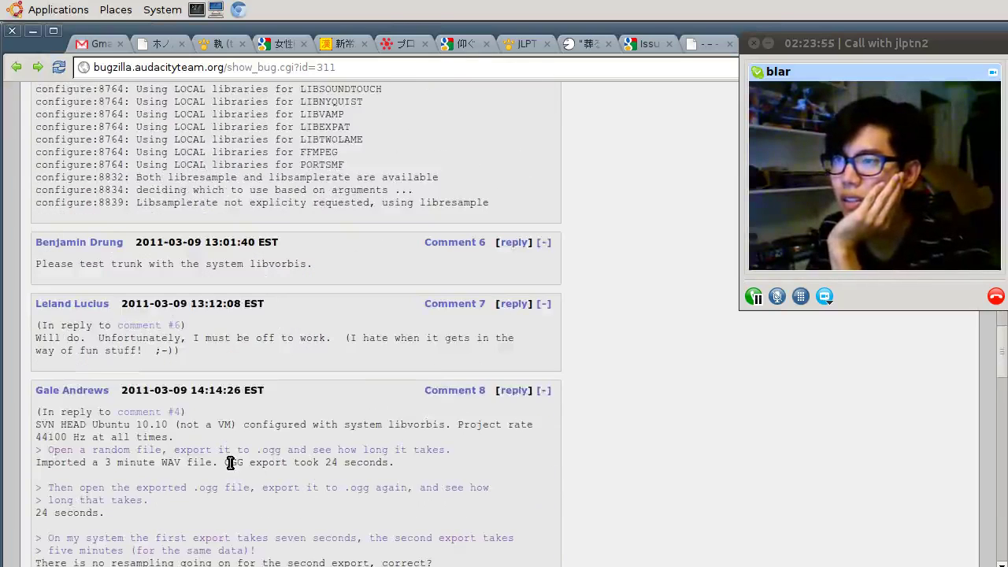
scroll(230, 462, "down", 5)
scroll(231, 462, "down", 1)
scroll(230, 463, "down", 10)
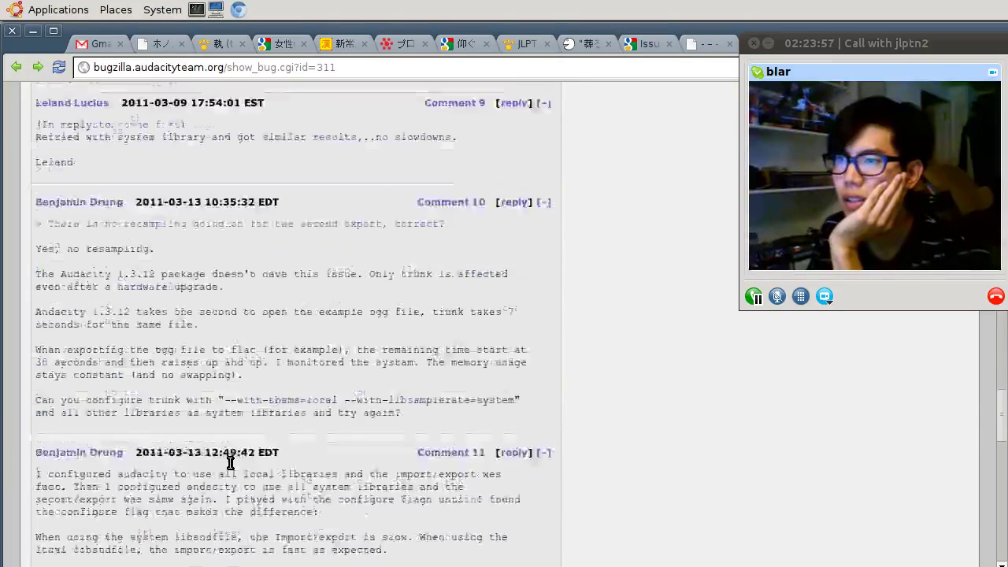
scroll(231, 462, "down", 4)
scroll(231, 463, "up", 1)
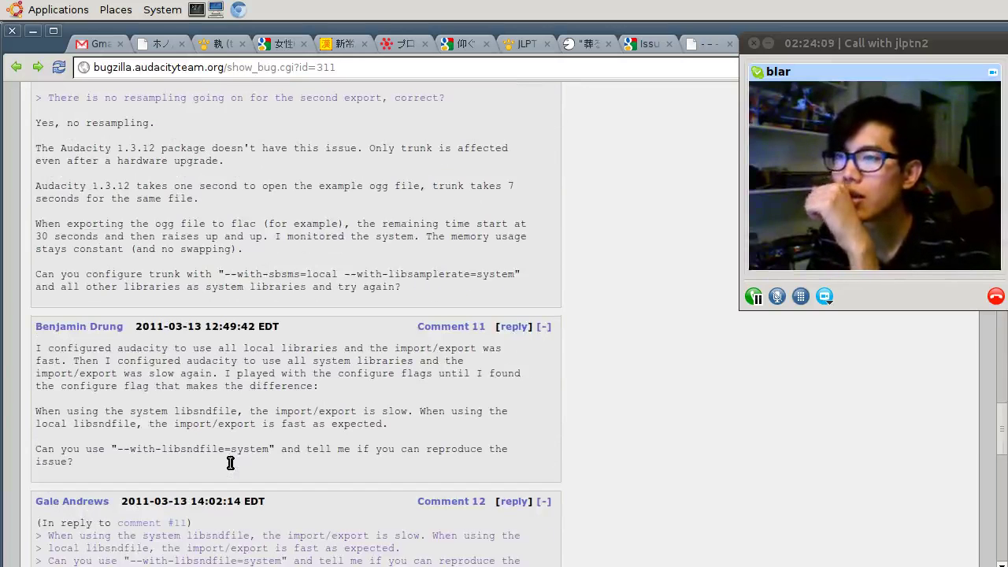
Step: Select 'libsndfile' in Comment 11, then switch to the terminal's build output
scroll(230, 463, "up", 3)
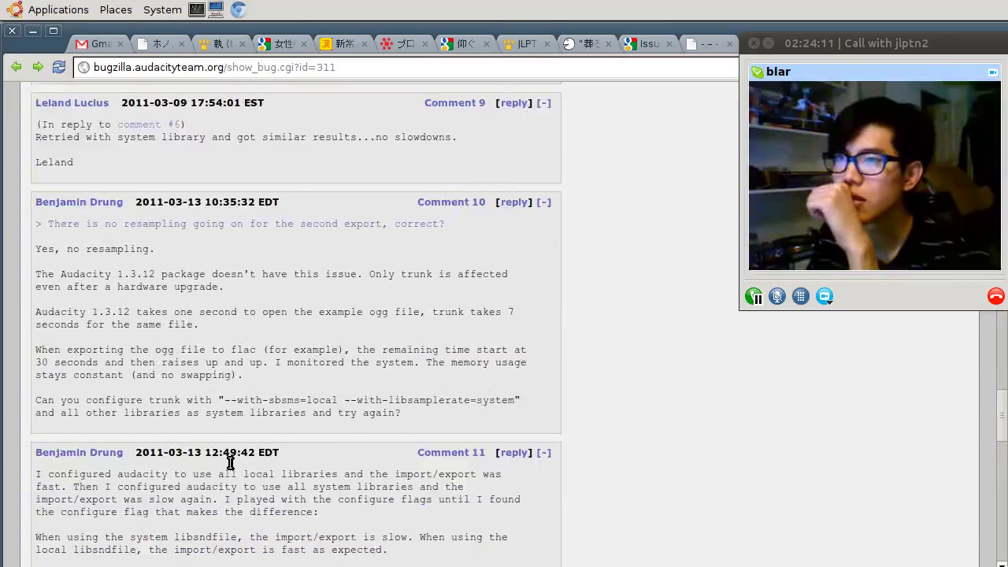
scroll(231, 463, "down", 1)
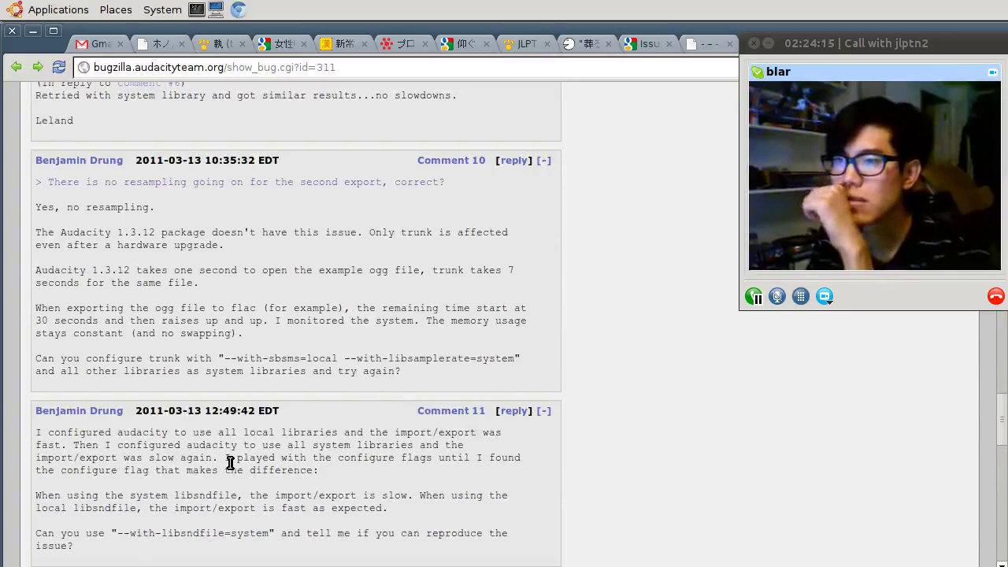
scroll(231, 463, "down", 1)
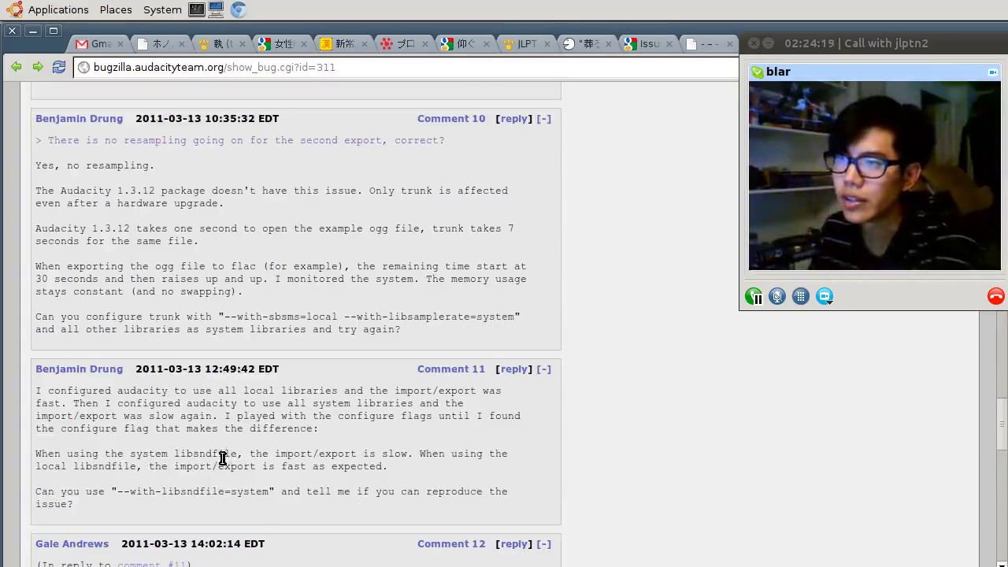
double_click(223, 458)
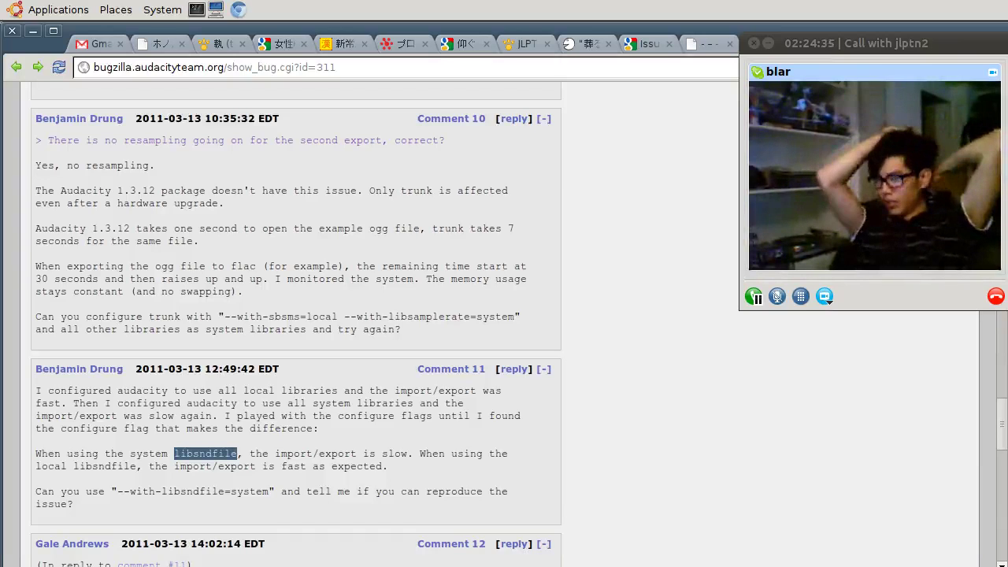
key("alt+Tab")
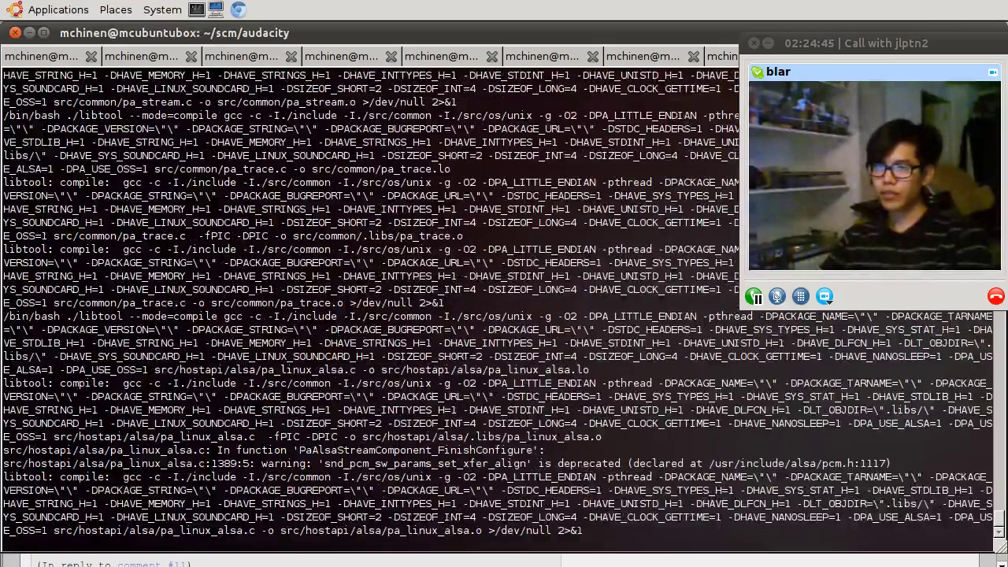
Step: Bring the bug page forward and go back to the Bugzilla bug list
left_click(488, 563)
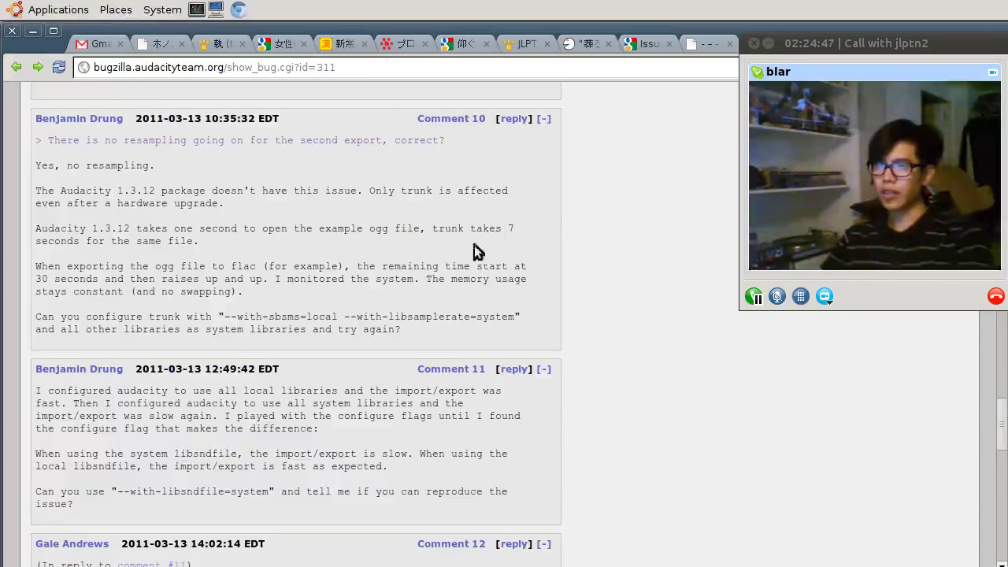
scroll(473, 240, "down", 5)
left_click(16, 69)
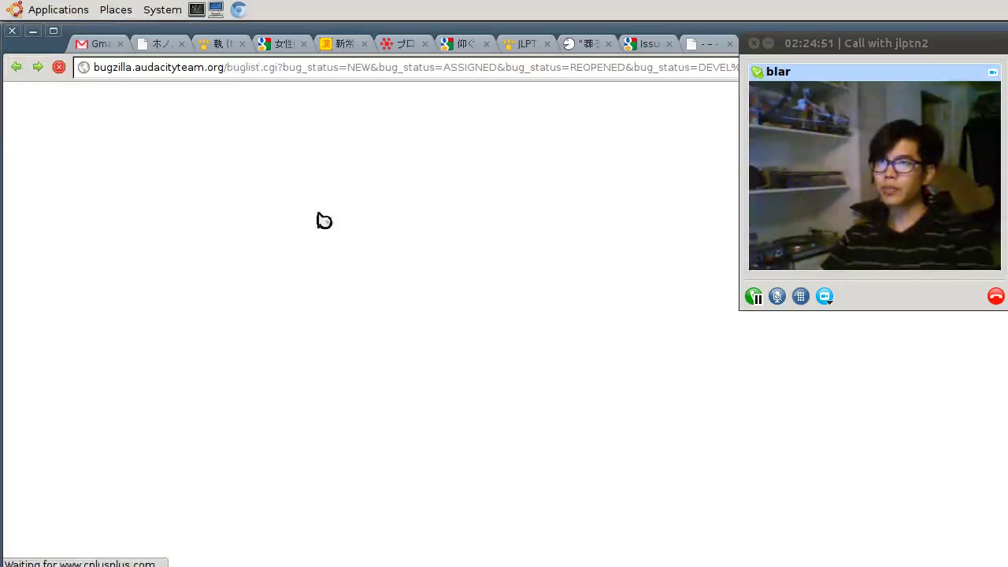
Step: Open Gmail's 'audacity' label, move the call window down, and return to the Bug List tab
left_click(103, 44)
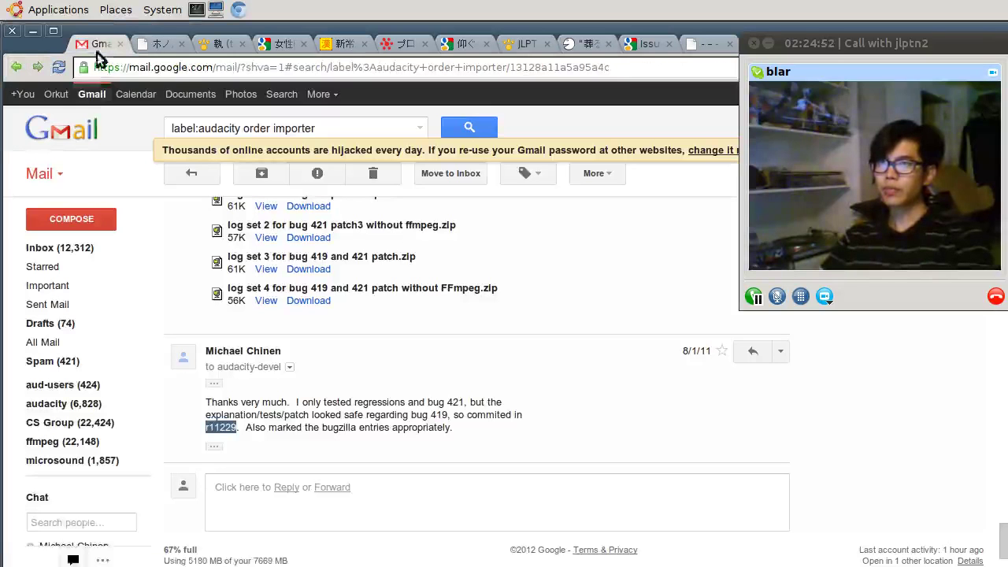
left_click(70, 407)
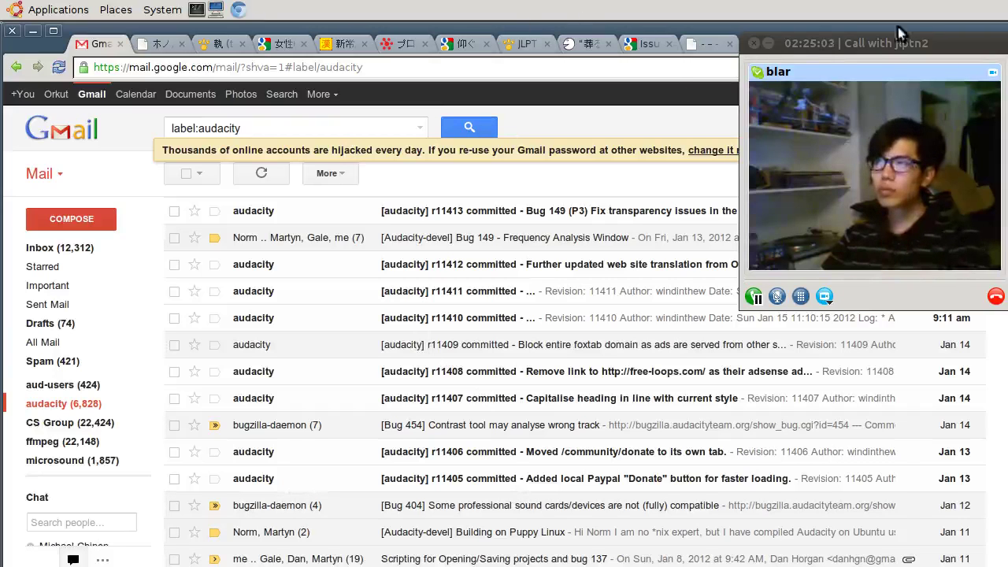
left_click_drag(863, 43, 863, 87)
left_click(827, 43)
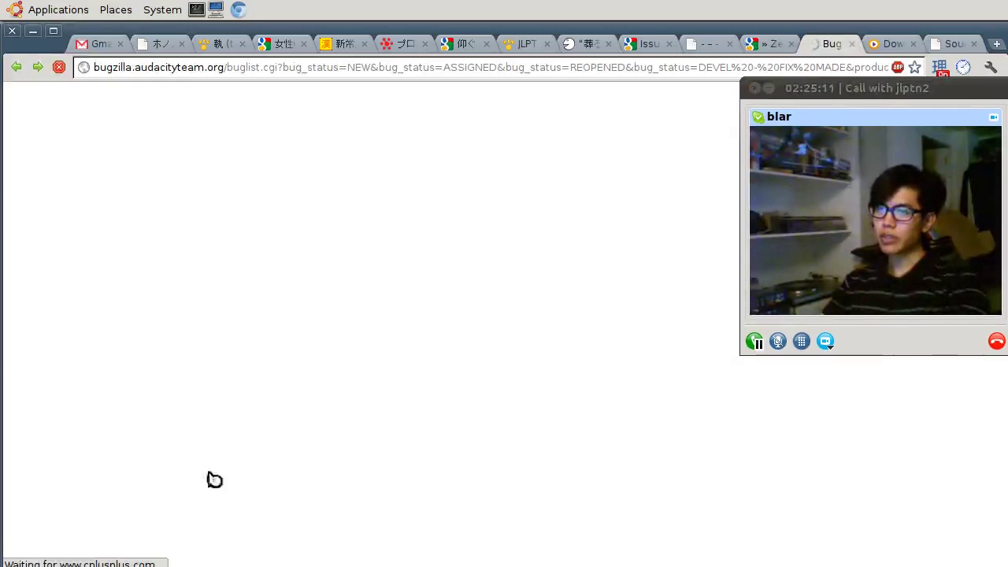
Step: Stop and reload the stalled bug list, scan its 308 bugs, and open bug 315
left_click(55, 68)
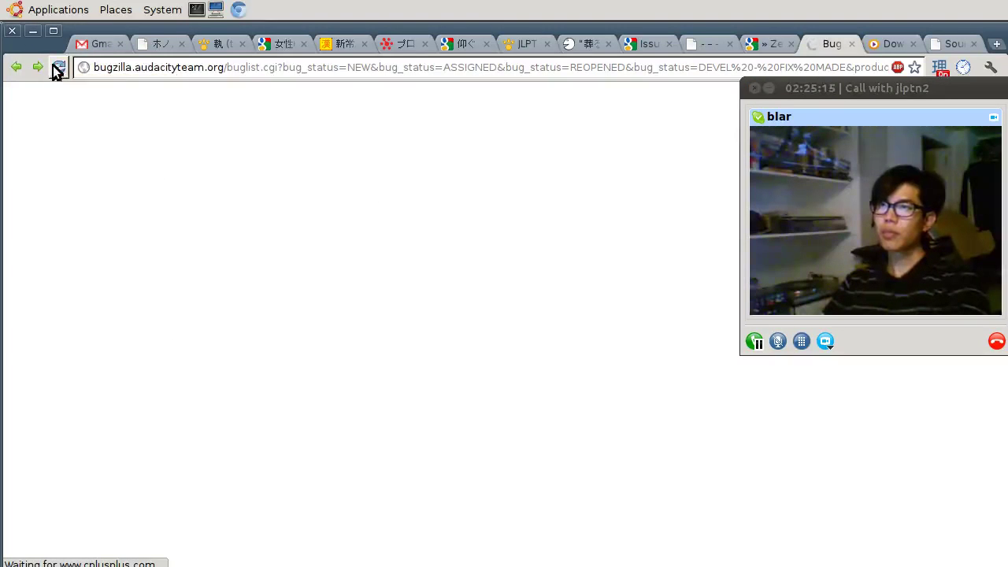
left_click(56, 66)
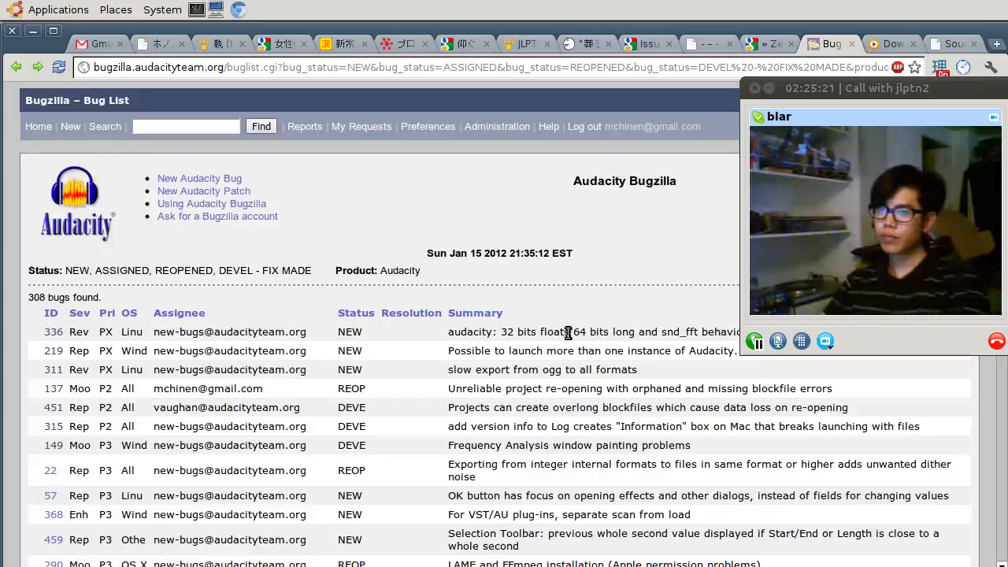
scroll(349, 455, "down", 5)
scroll(349, 455, "down", 3)
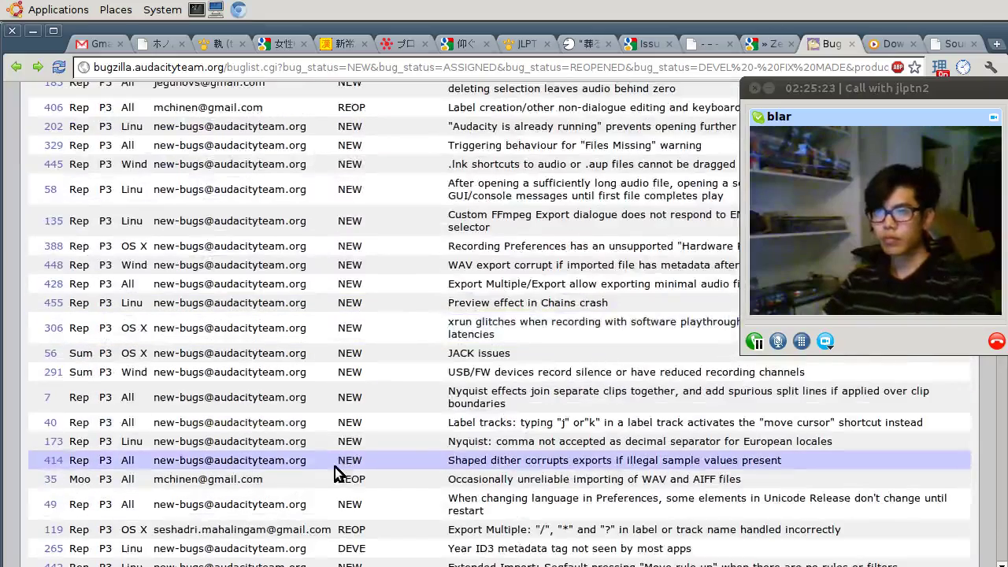
scroll(338, 465, "up", 6)
scroll(314, 460, "up", 3)
scroll(267, 452, "up", 4)
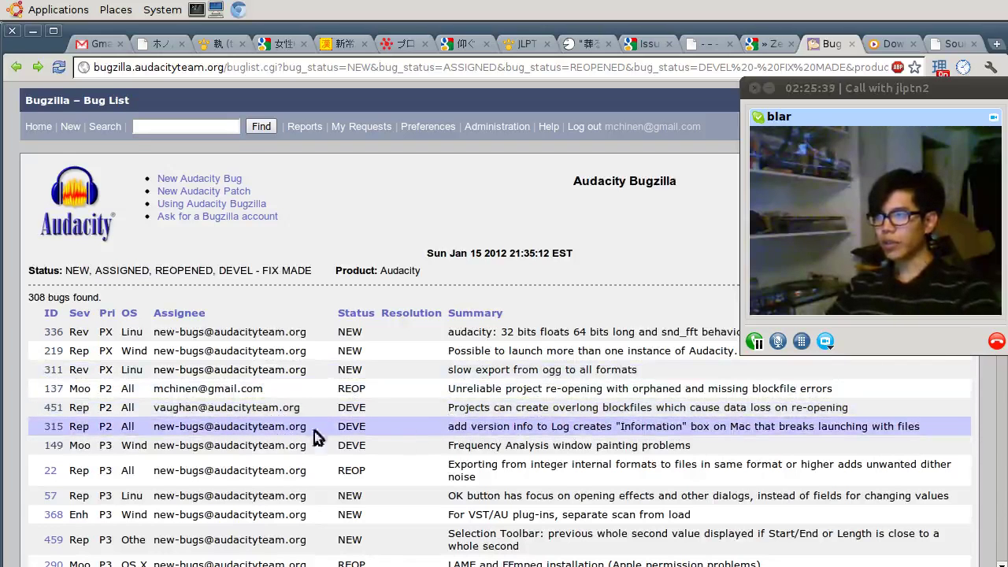
left_click(54, 426)
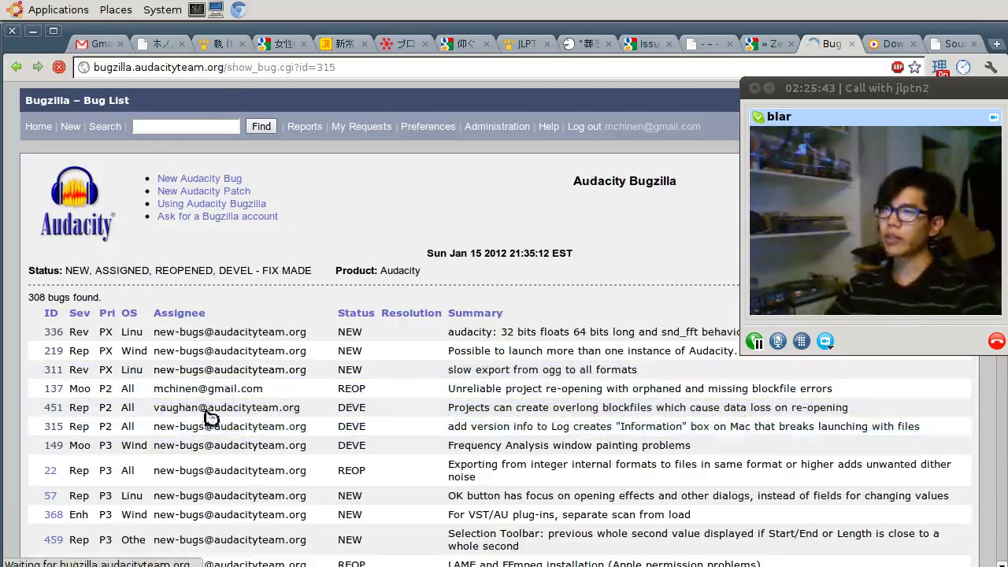
Step: Read bug 315's comments and expand its Steps To Reproduce for the Mac Information dialog
scroll(453, 436, "down", 3)
scroll(465, 449, "down", 6)
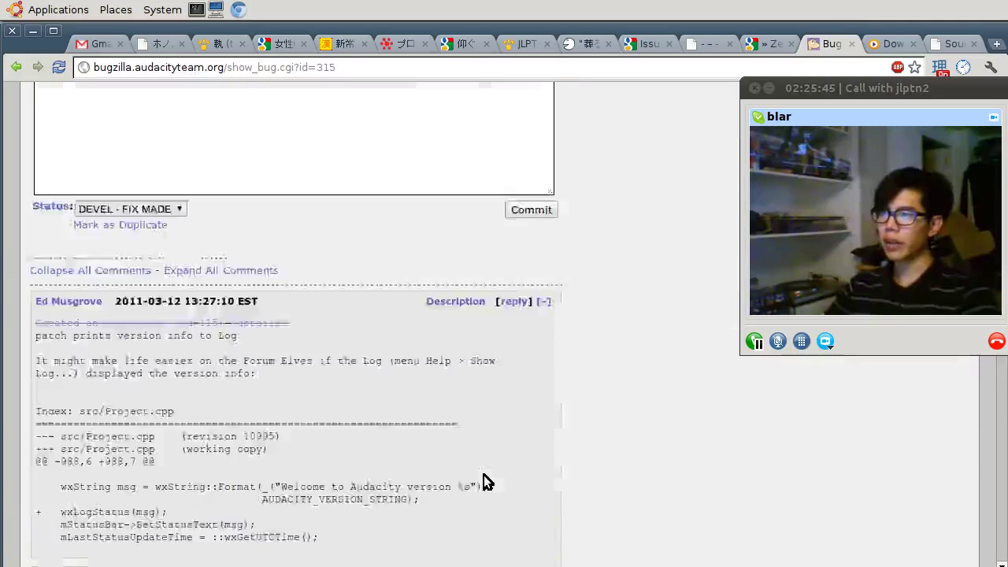
scroll(485, 472, "down", 1)
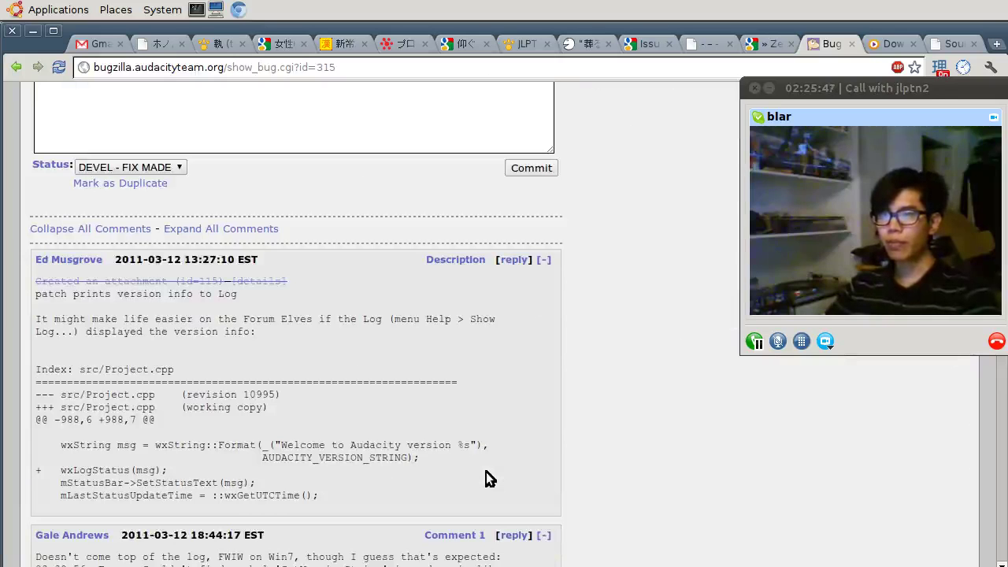
left_click(923, 79)
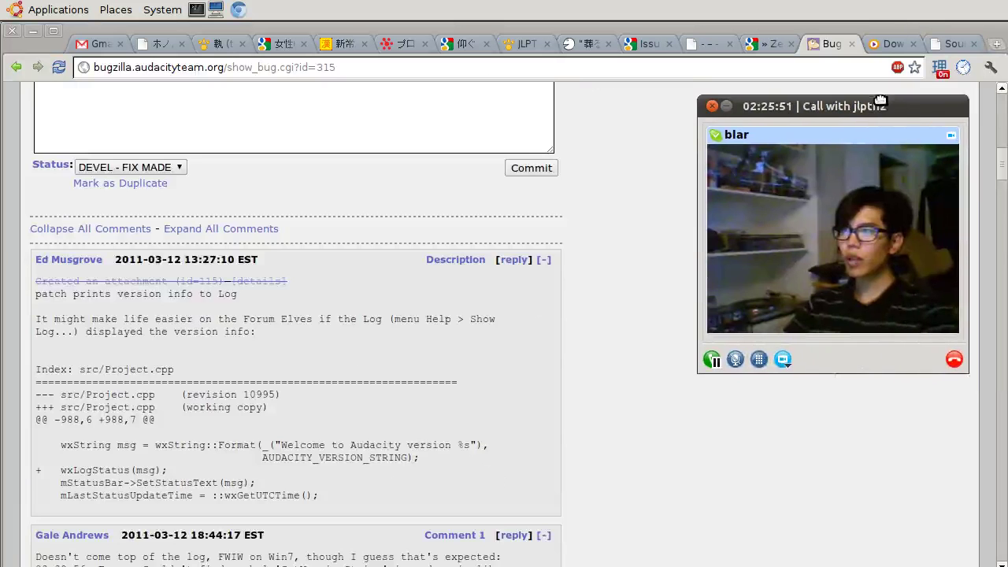
scroll(580, 450, "up", 3)
scroll(586, 431, "up", 9)
scroll(586, 431, "up", 8)
scroll(606, 433, "up", 1)
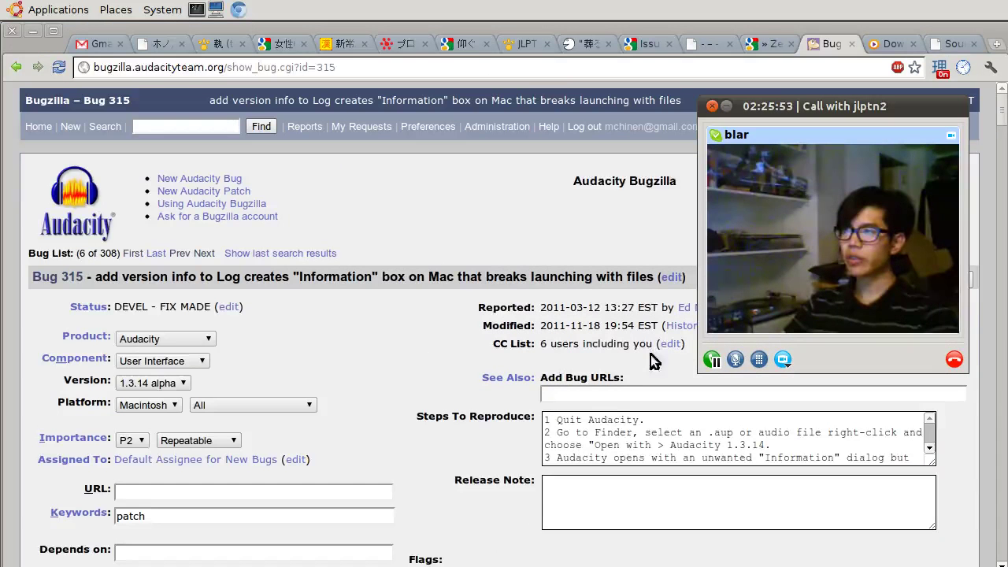
left_click(628, 433)
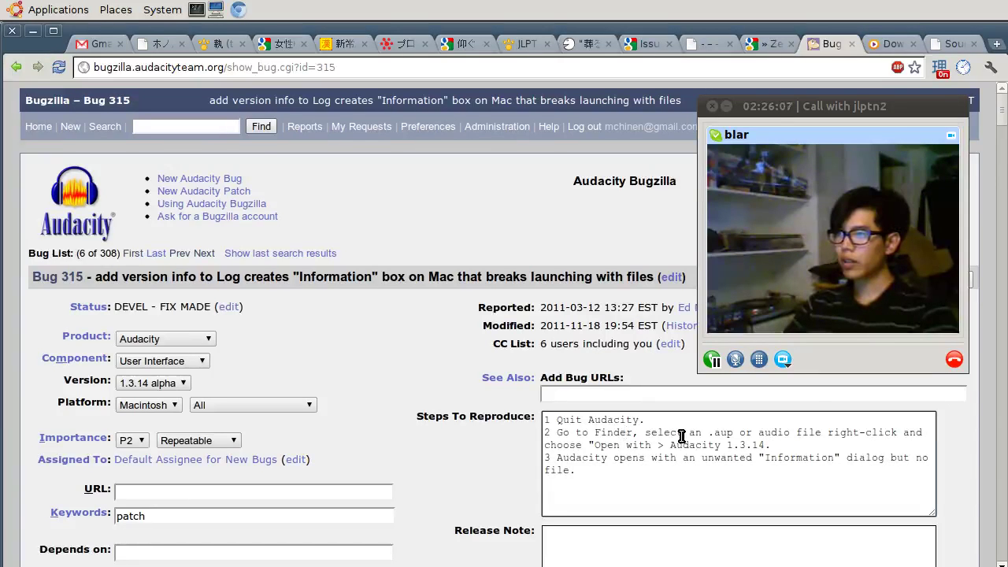
scroll(682, 435, "down", 1)
scroll(682, 435, "up", 1)
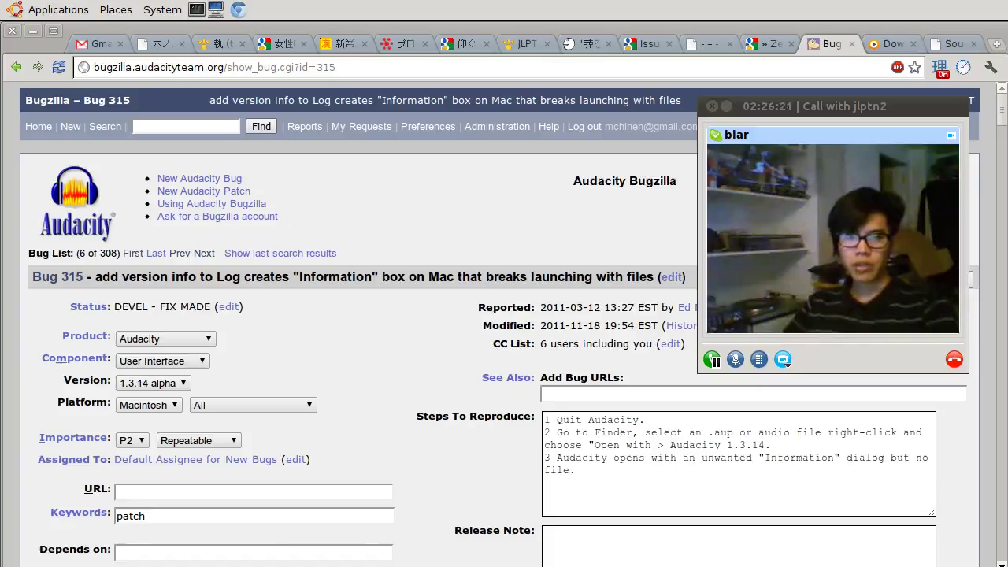
key("alt+Tab")
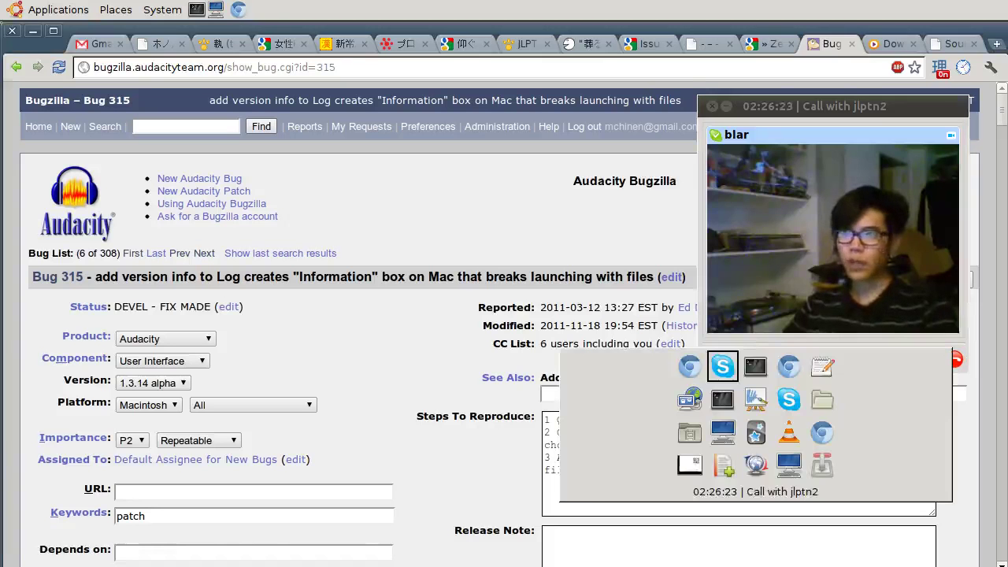
key("alt+Tab")
key("alt+Tab")
key("alt+Tab")
key("alt+Tab")
key("alt+Tab")
key("alt+Tab")
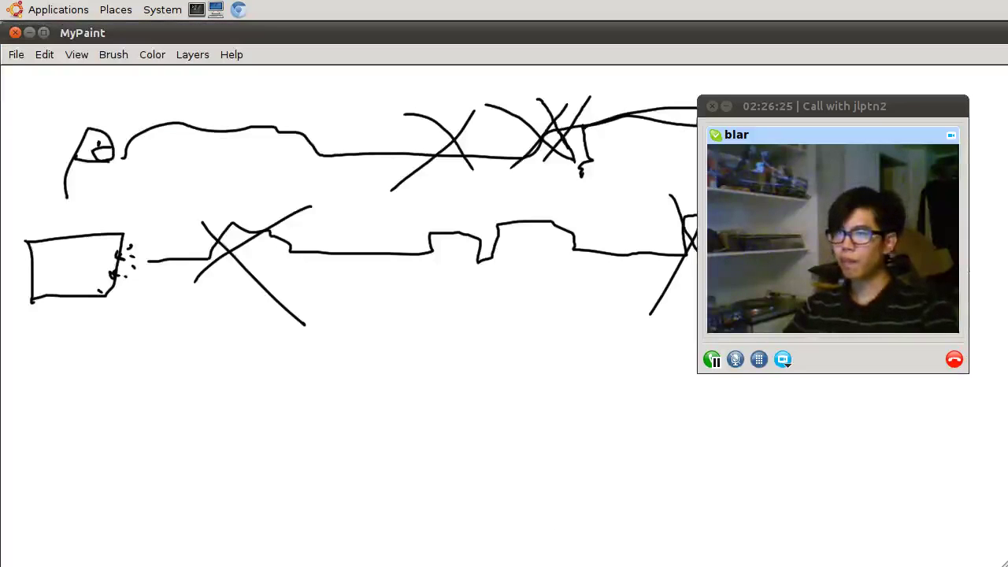
key("alt+Tab")
key("alt+Tab")
key("alt+Tab")
key("alt+Tab")
key("alt+Tab")
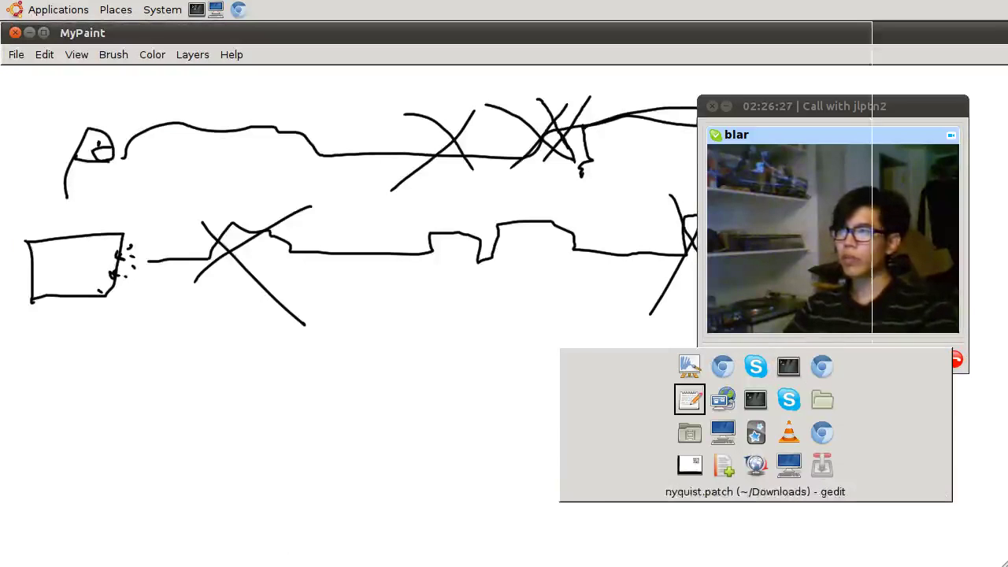
key("alt+Tab")
key("alt+Tab")
key("alt+shift+Tab")
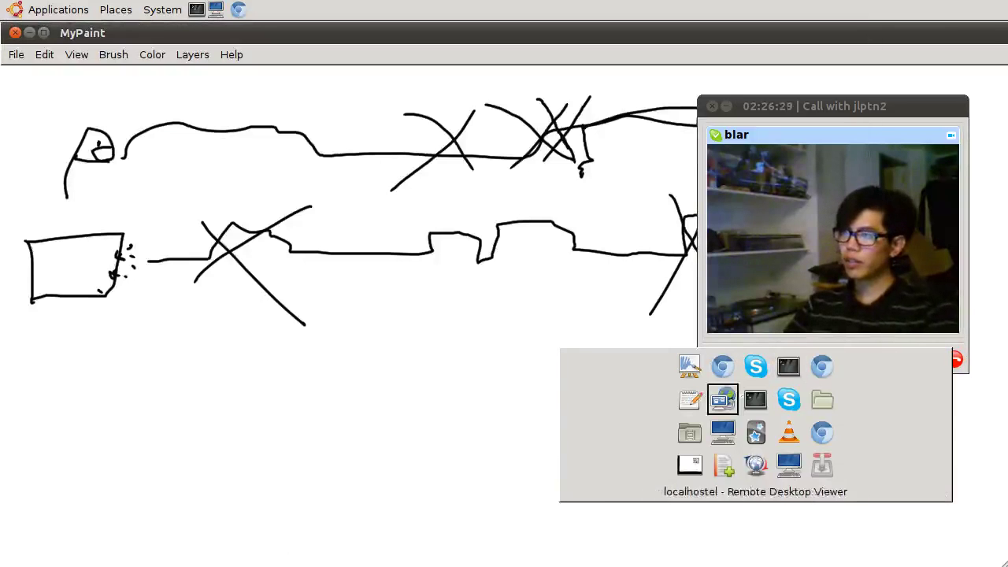
key("alt+shift+Tab")
key("alt+Tab")
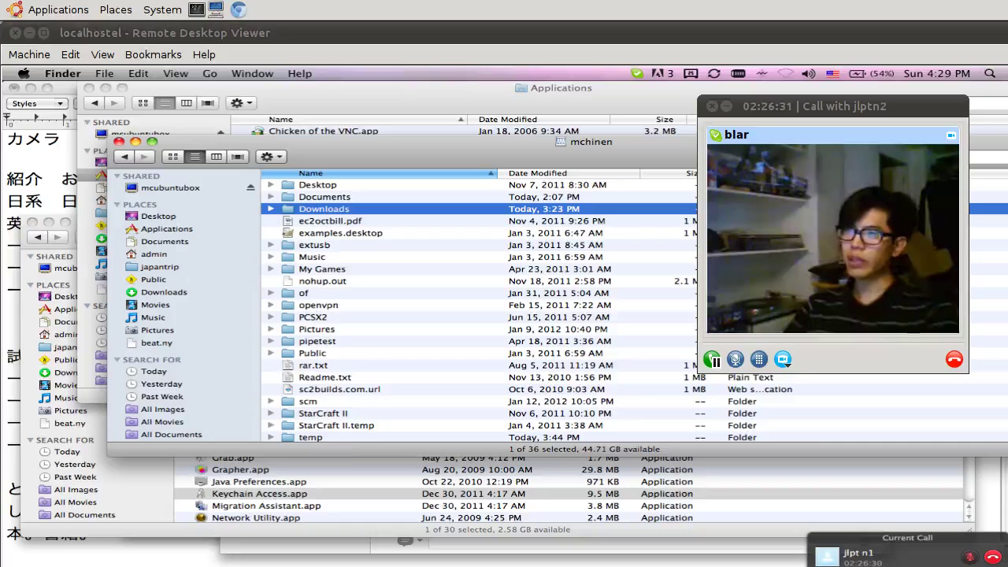
Step: Open the admin home folder in Finder, then its aup folder of projects
left_click(154, 254)
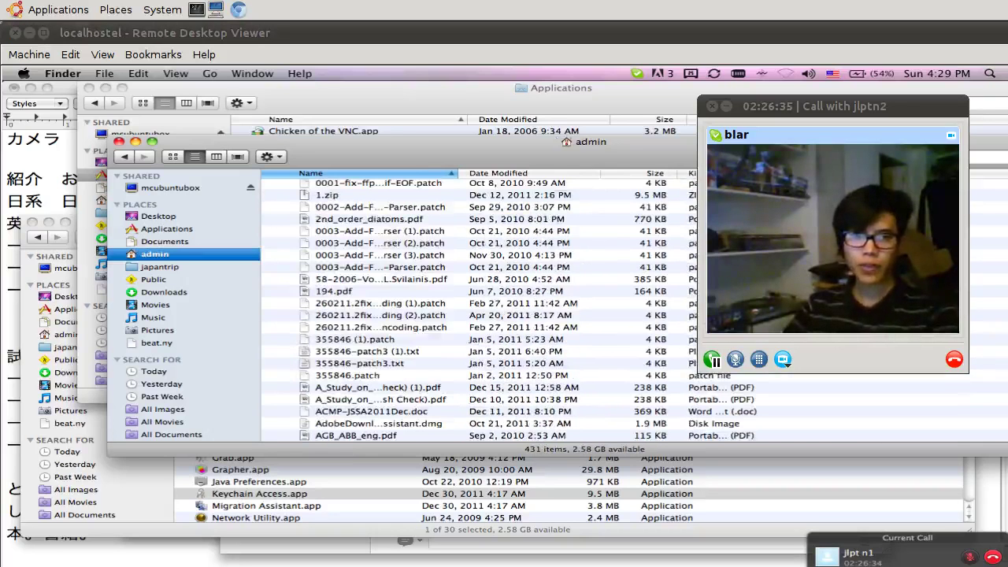
scroll(472, 307, "down", 5)
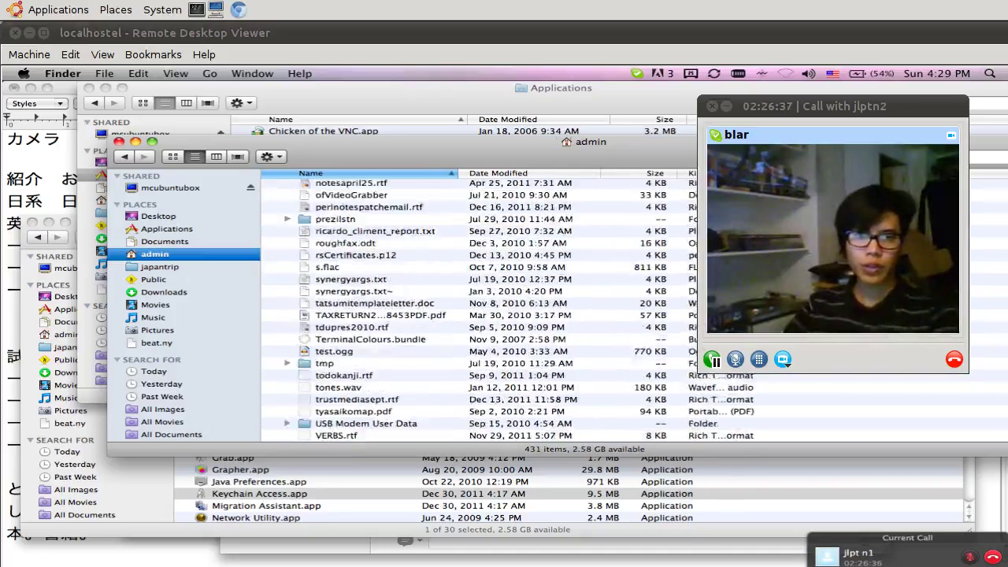
scroll(472, 307, "up", 7)
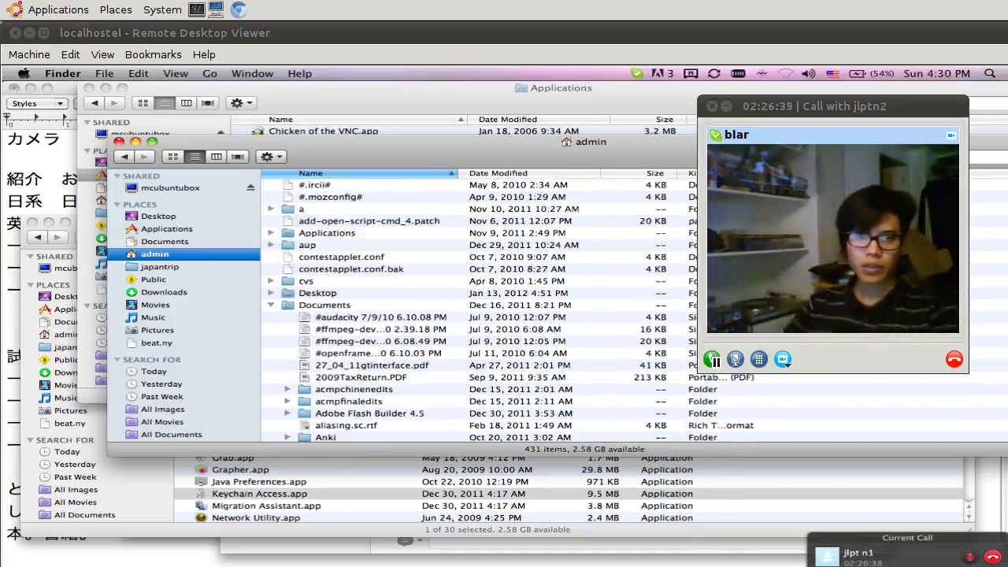
double_click(307, 245)
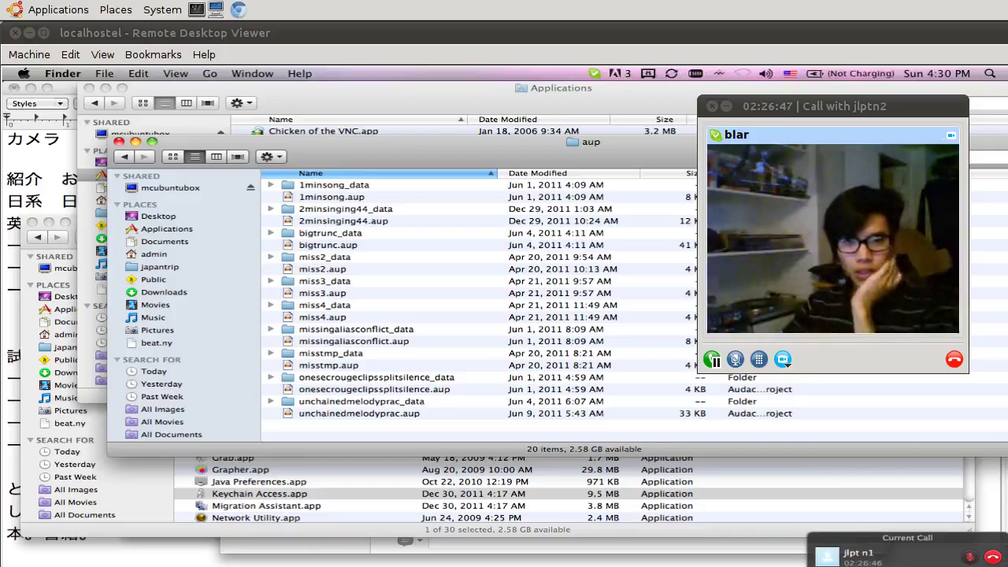
Step: Open unchainedmelodyprac.aup with the default Audacity.app, glance at Gmail, and return to Finder
key("Up")
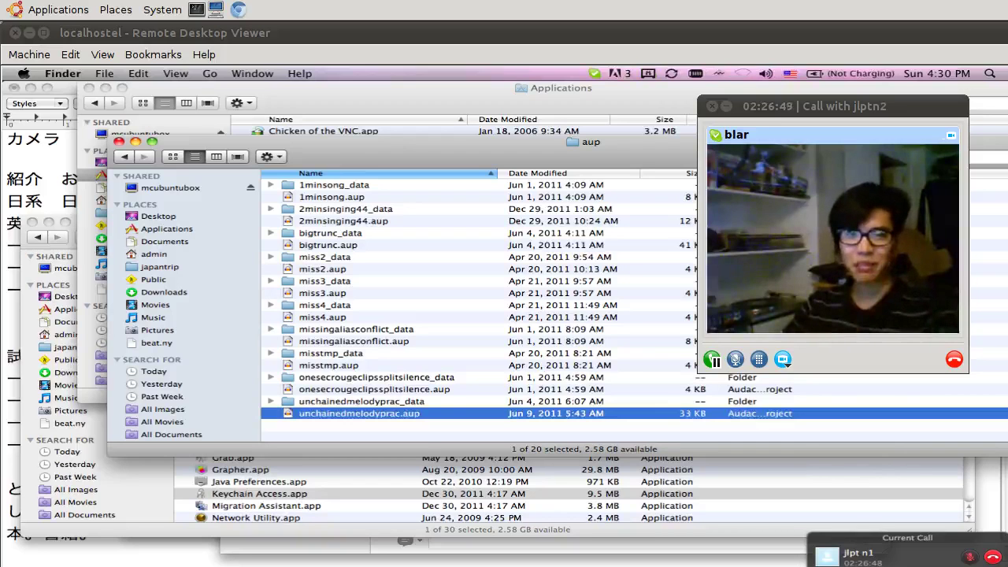
right_click(341, 414)
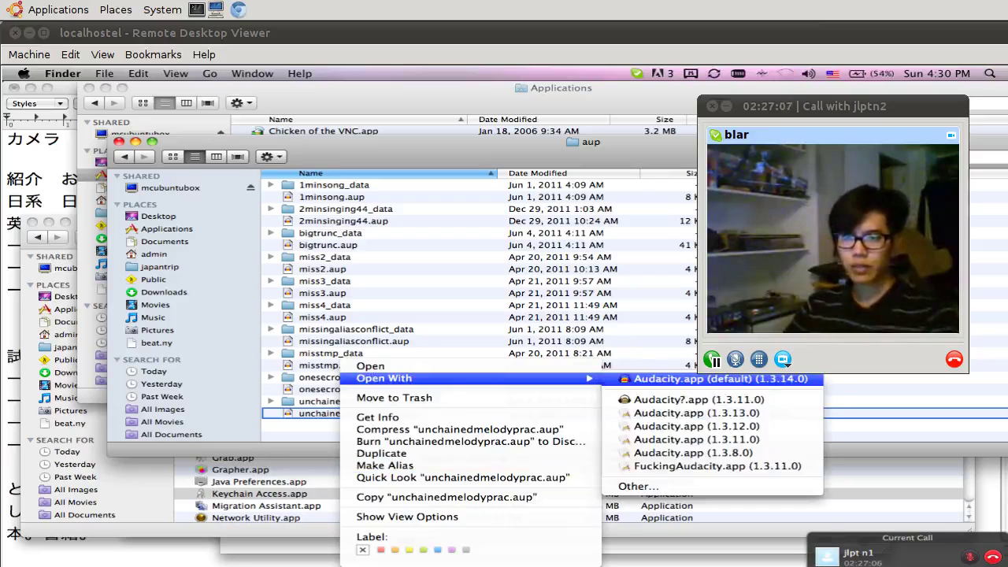
left_click(708, 379)
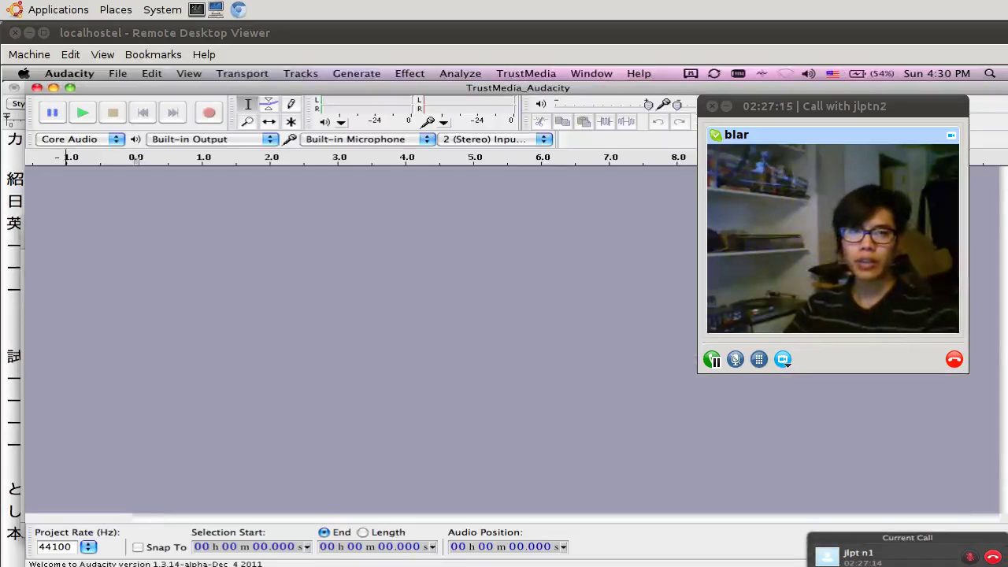
key("alt+Tab")
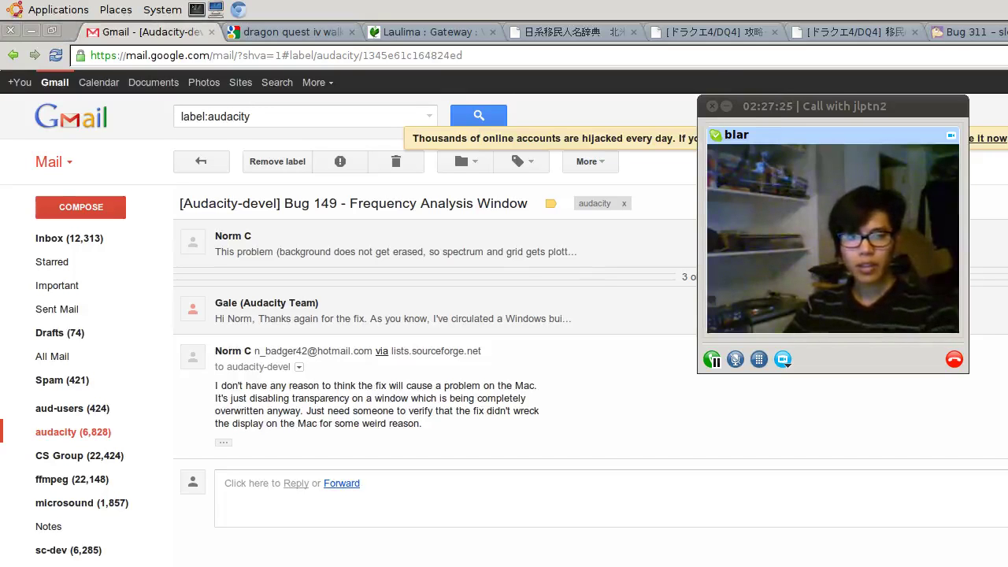
key("alt+Tab")
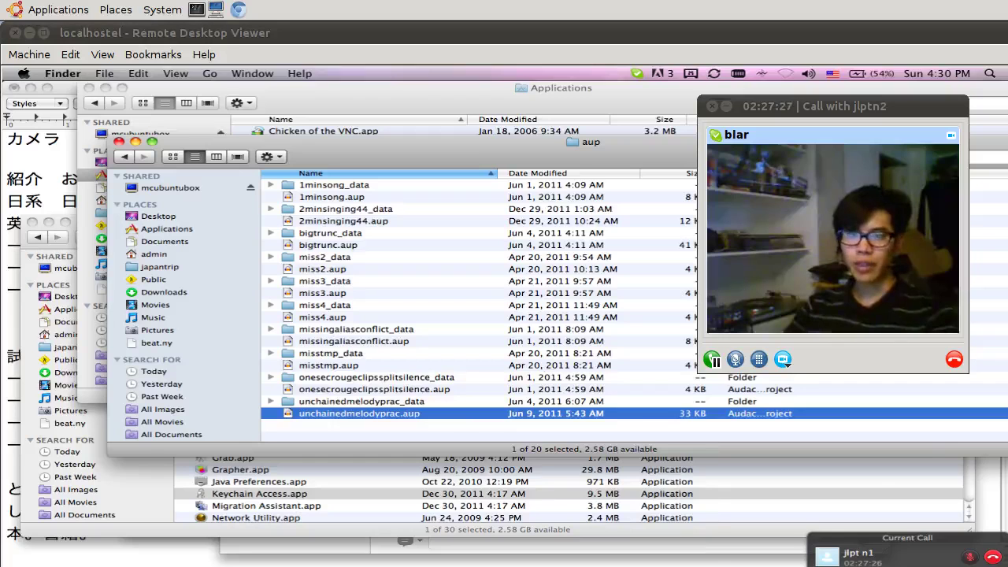
Step: Choose Open With > Other… for unchainedmelodyprac.aup and browse to the admin folder on dADa
right_click(449, 414)
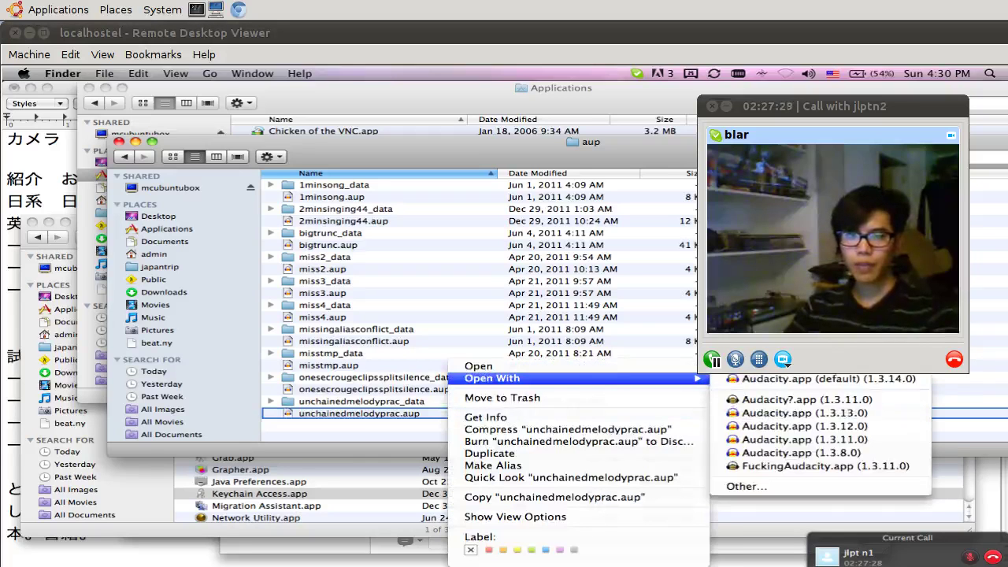
left_click(746, 485)
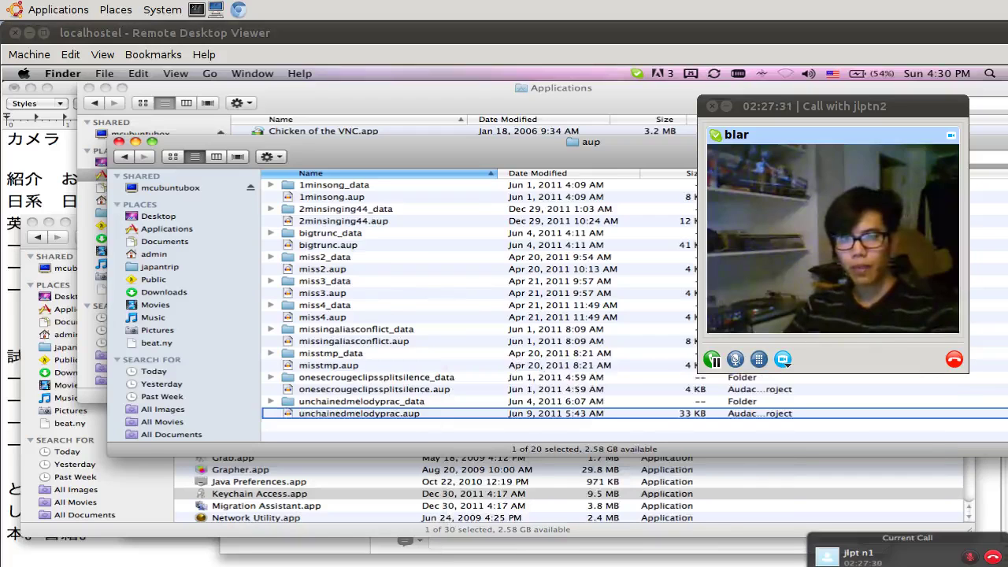
left_click(504, 187)
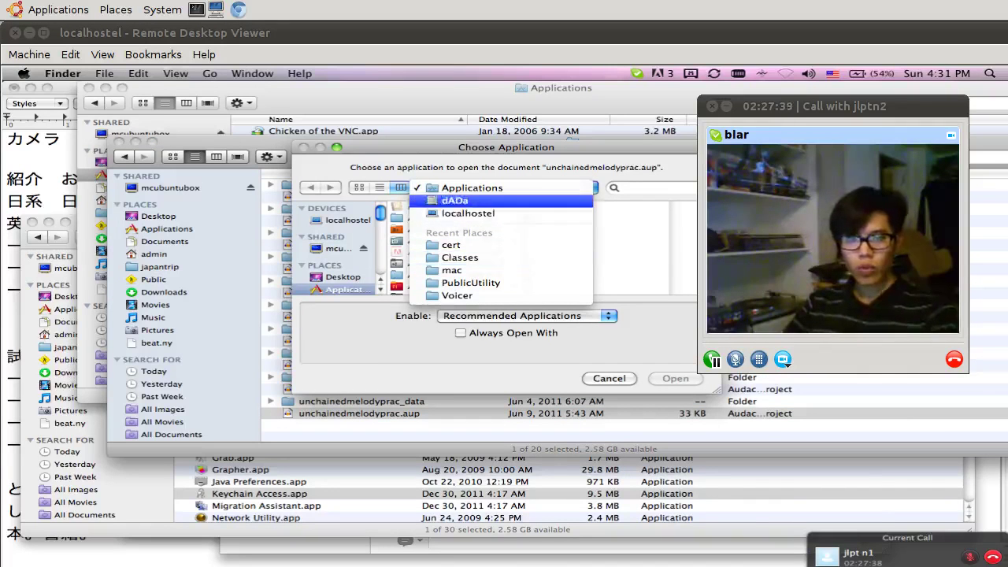
left_click(454, 200)
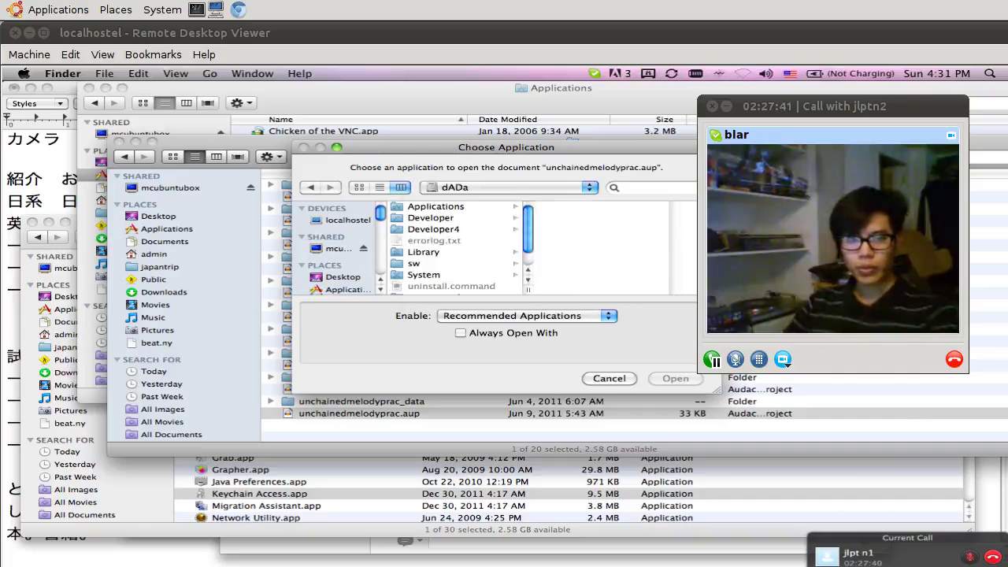
scroll(340, 244, "down", 2)
scroll(340, 244, "down", 2)
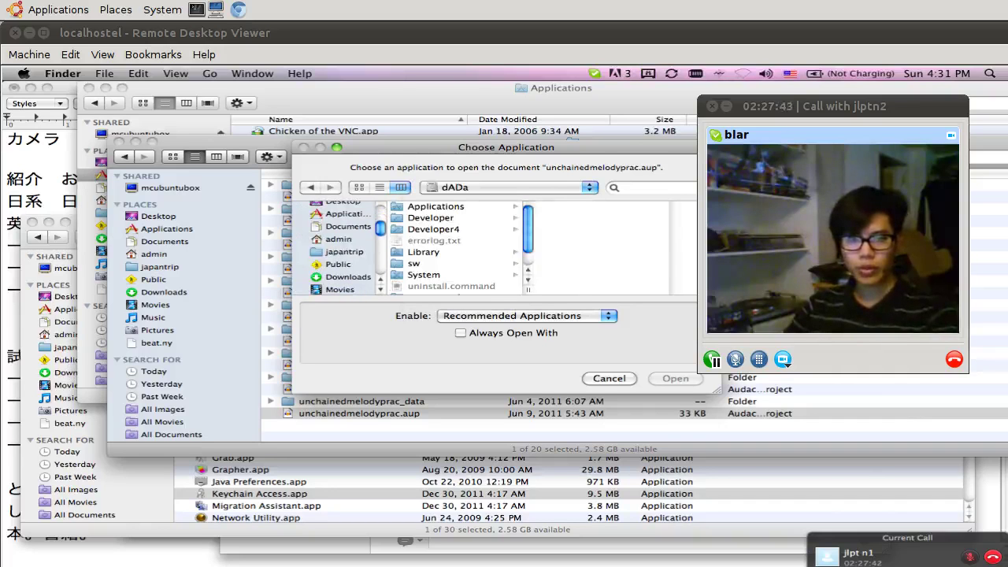
left_click(339, 238)
Step: Navigate to scm/audacity/mac/build/Debug Static and open the project with that Audacity.app
type("scm")
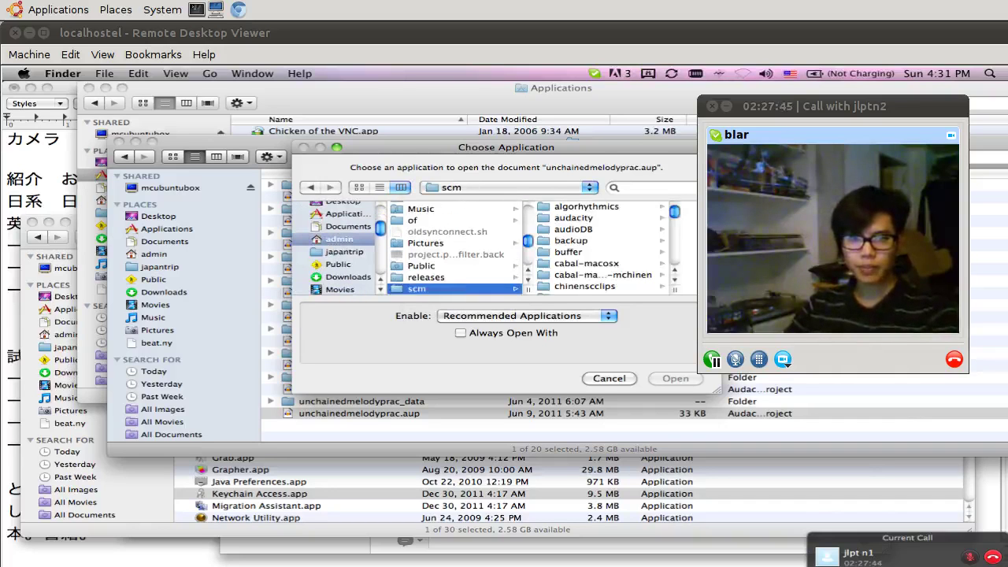
type("audacity")
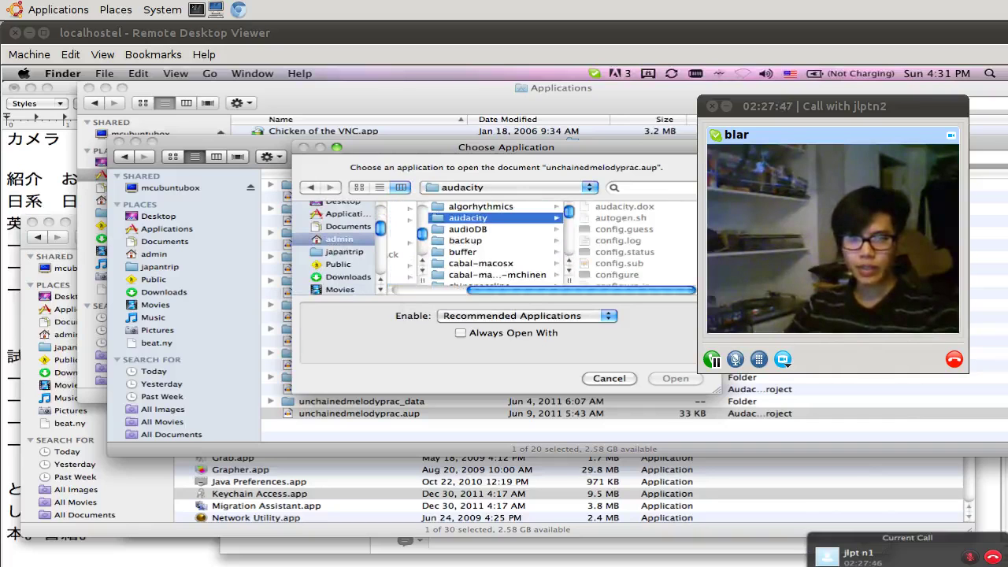
type("m4")
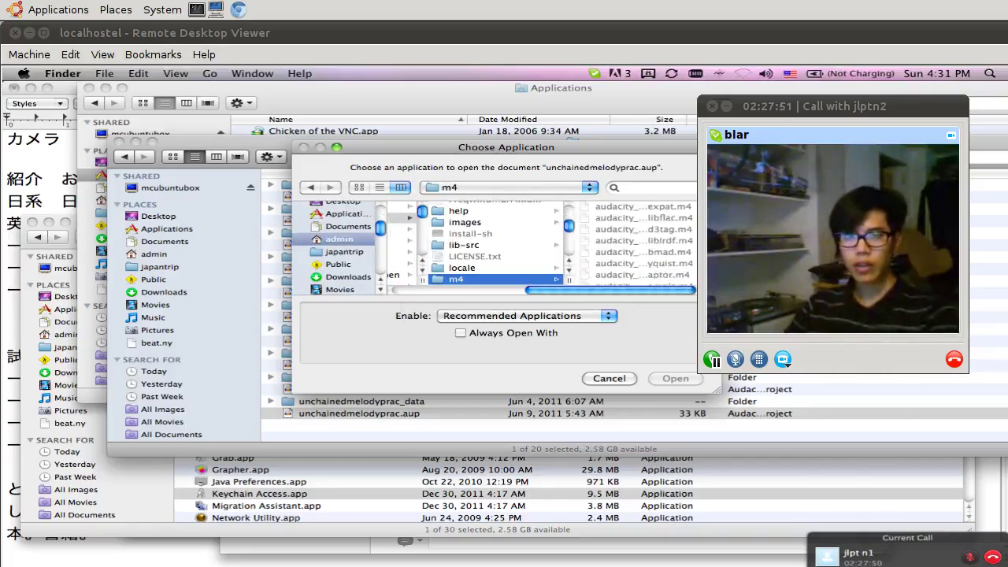
type("mac")
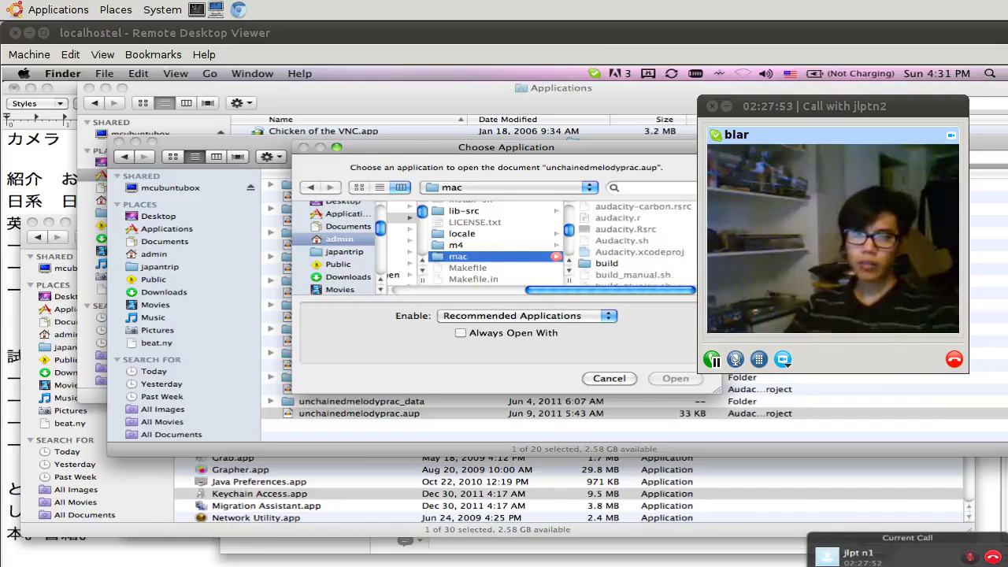
type("build")
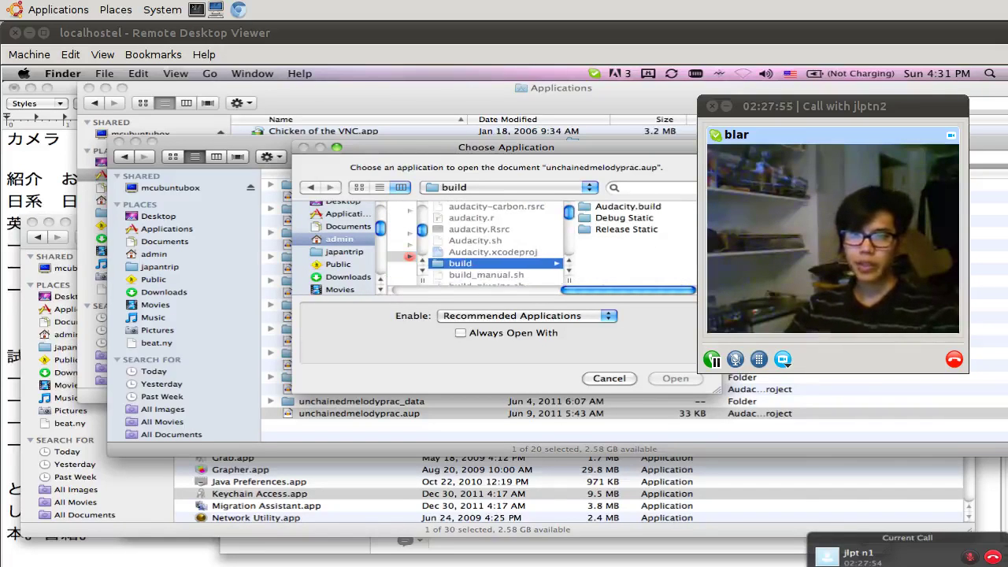
key("Right")
type("debug")
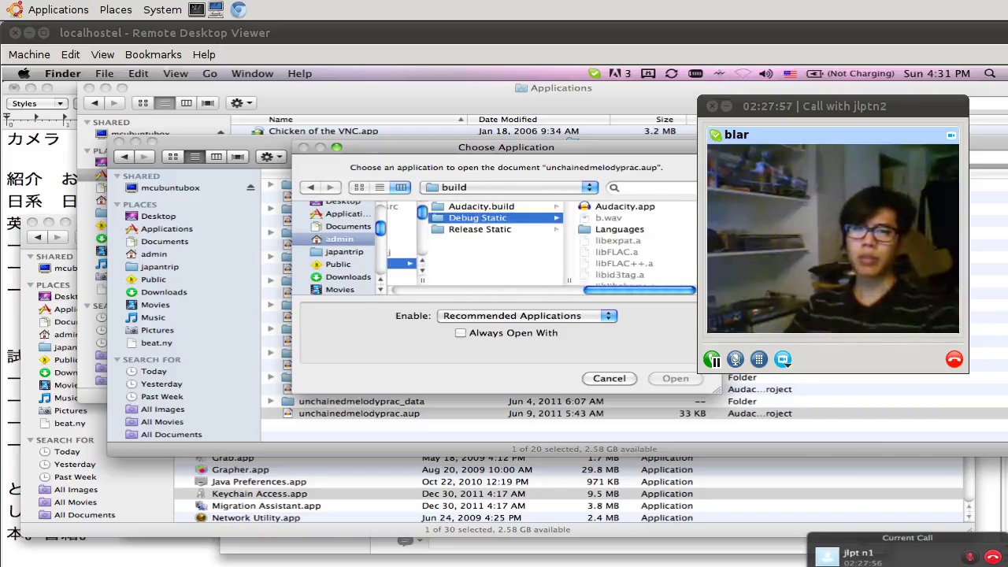
key("super+Tab")
key("super+Tab")
key("super+Tab")
key("super+Tab")
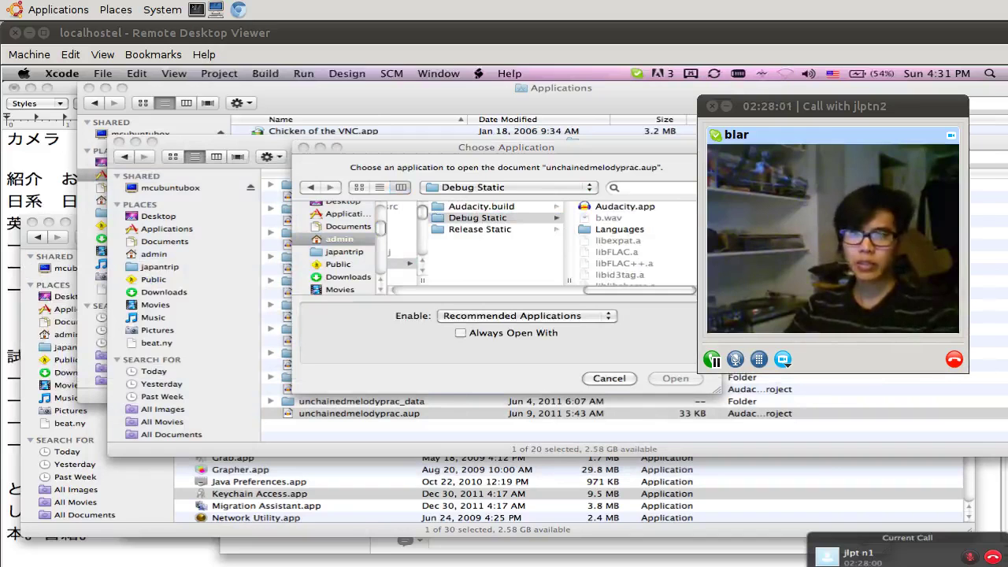
key("super+Tab")
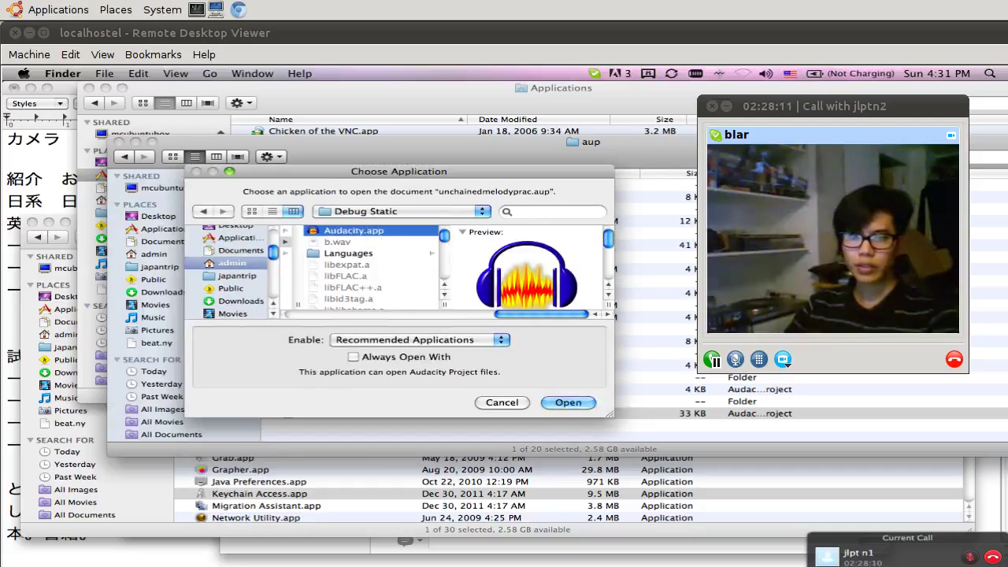
key("Return")
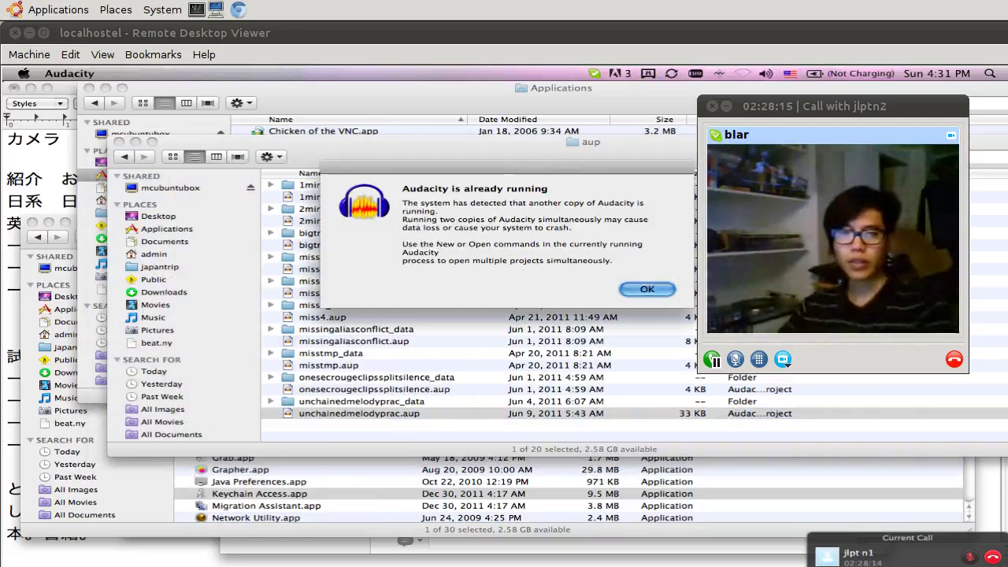
Step: Dismiss Audacity's already-running warning and version information, then cycle through the running apps
key("Return")
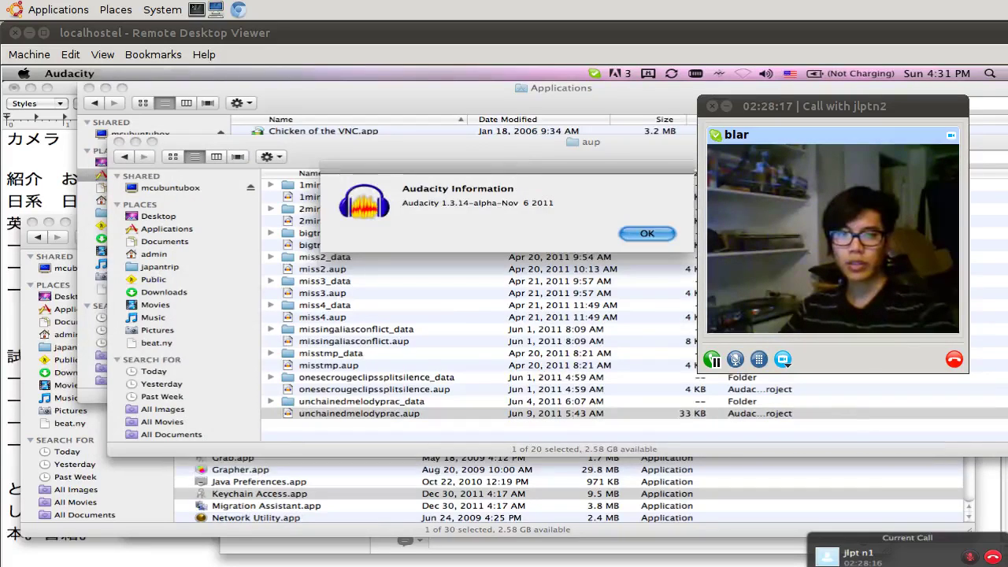
key("Return")
key("super+Tab")
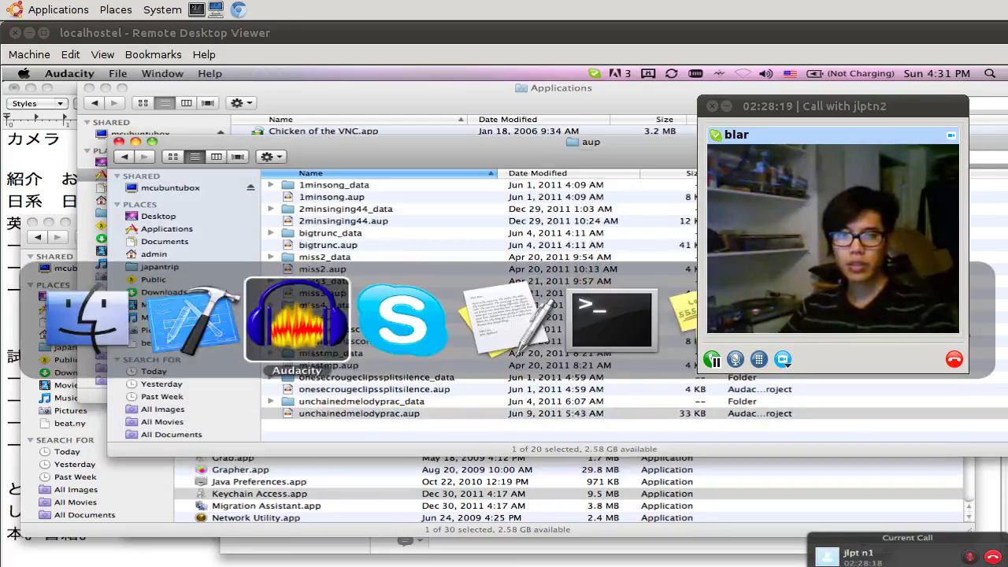
key("super+Tab")
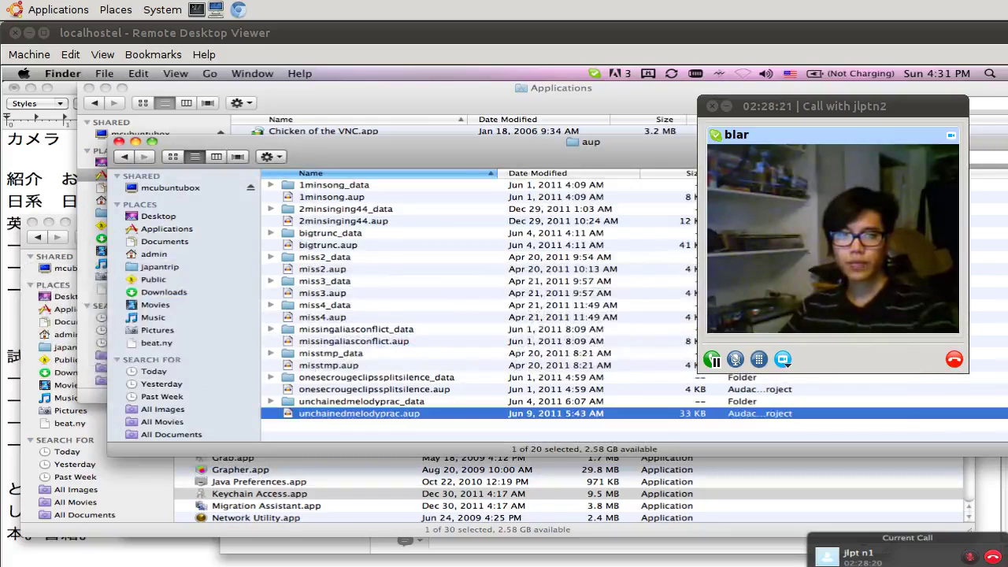
Step: Bring up Xcode's Release Static Audacity project and close its Open Recent menu without choosing
key("super+Tab")
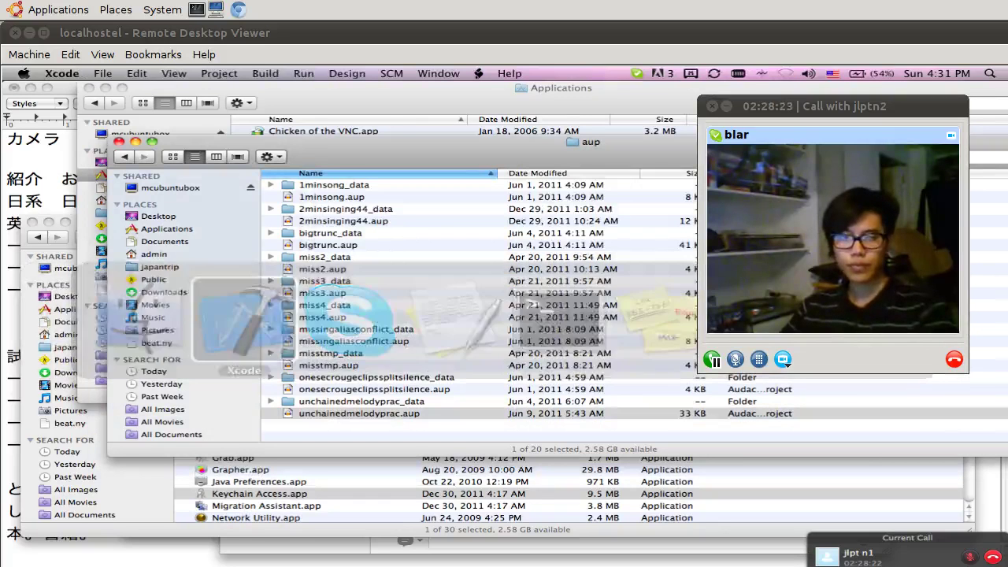
left_click(103, 73)
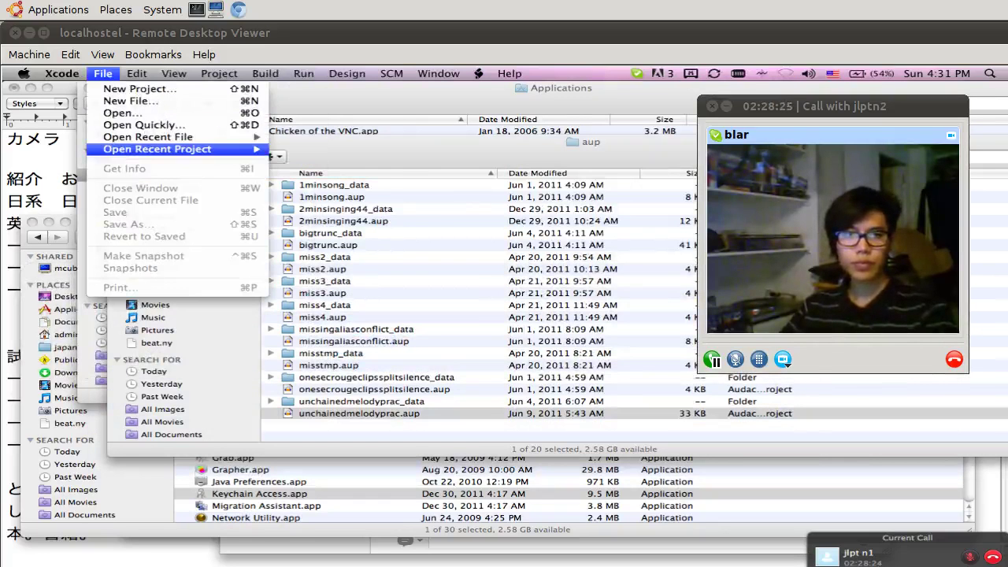
key("Escape")
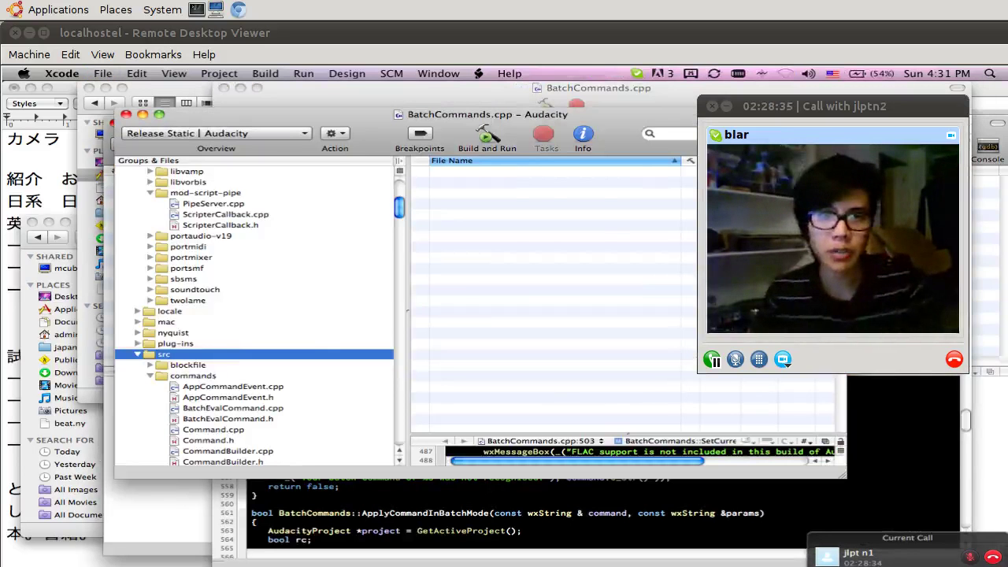
Step: Return to Finder's aup folder with unchainedmelodyprac.aup selected
key("super+Tab")
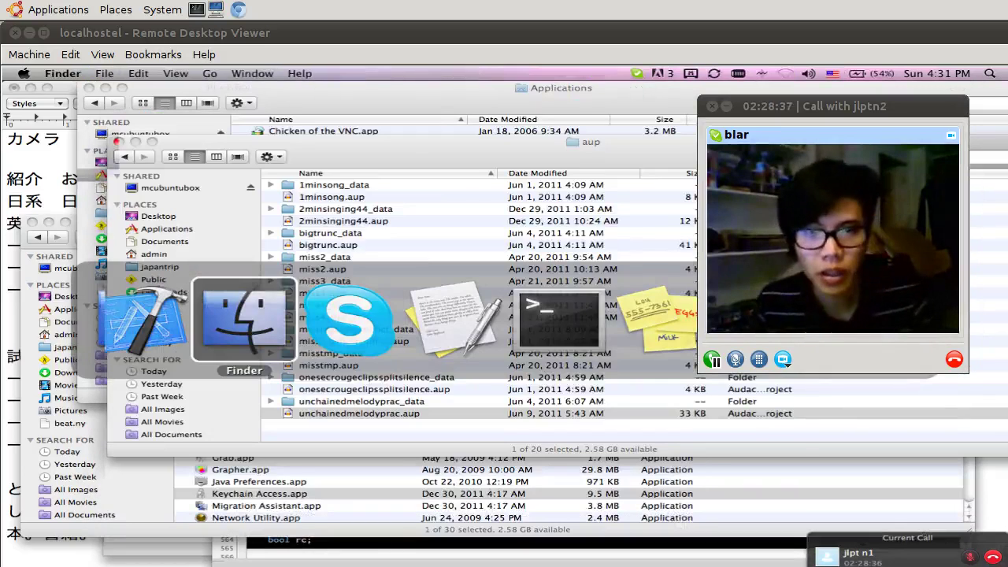
key("super+Tab")
key("super+Tab")
key("super+Tab")
key("super+shift+Tab")
key("super+shift+Tab")
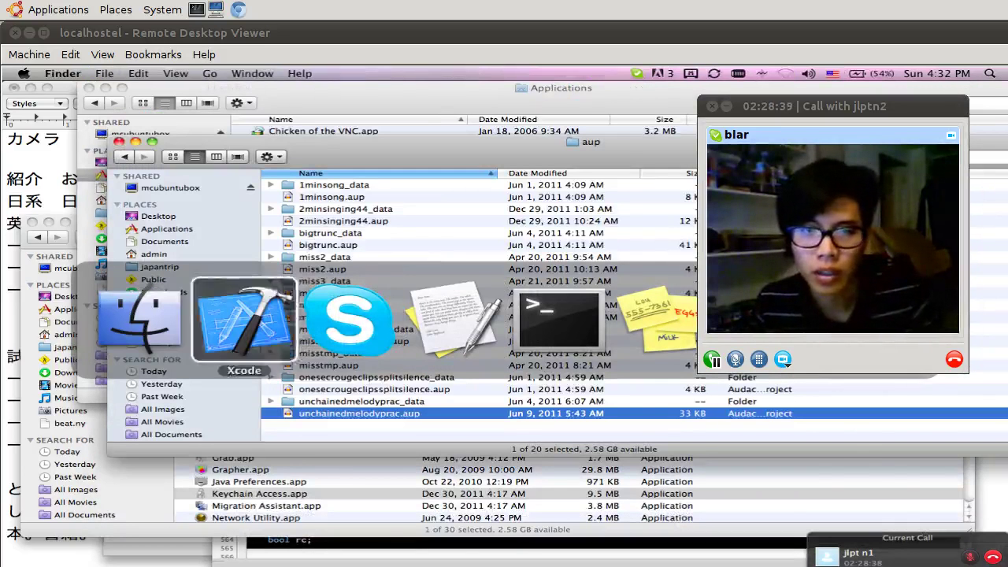
key("super+shift+Tab")
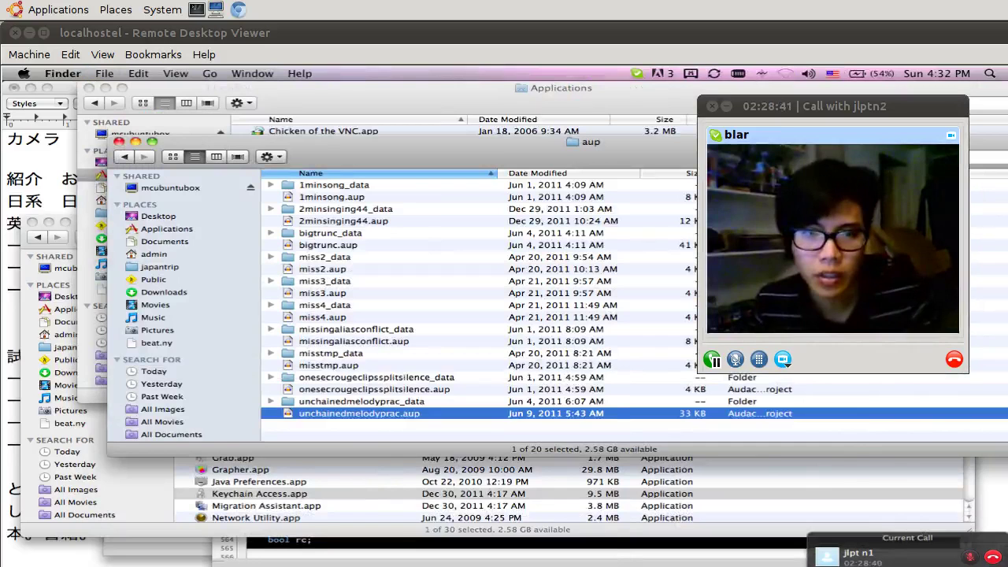
Step: Choose Open With > Other for unchainedmelodyprac.aup and browse to the admin home folder
right_click(359, 414)
mouse_move(488, 378)
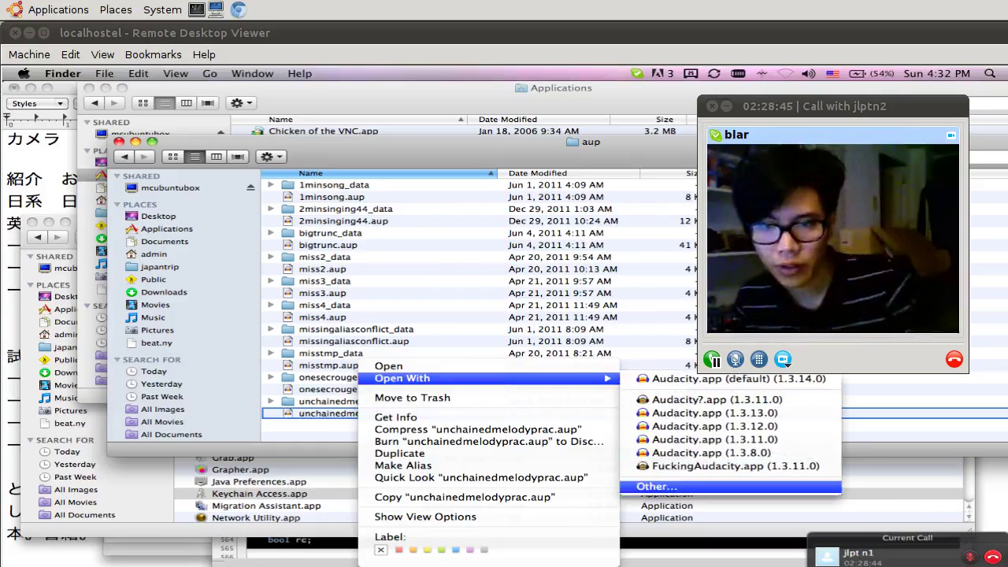
left_click(656, 486)
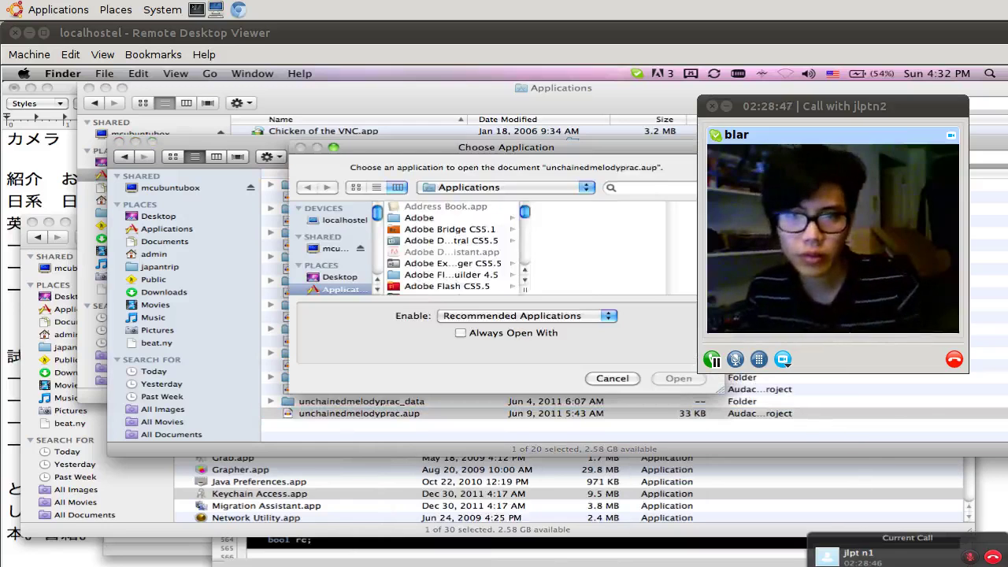
left_click(504, 188)
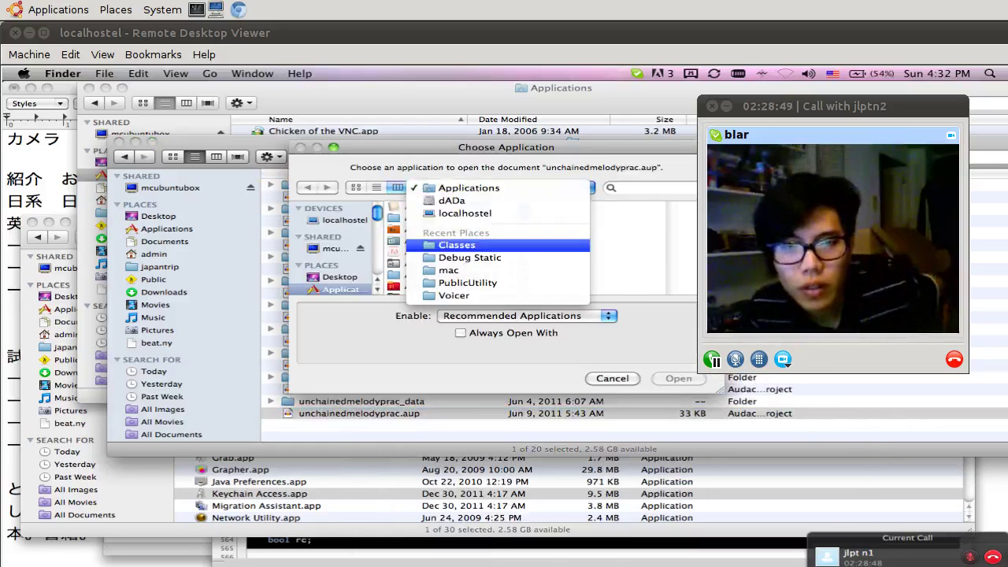
left_click(468, 187)
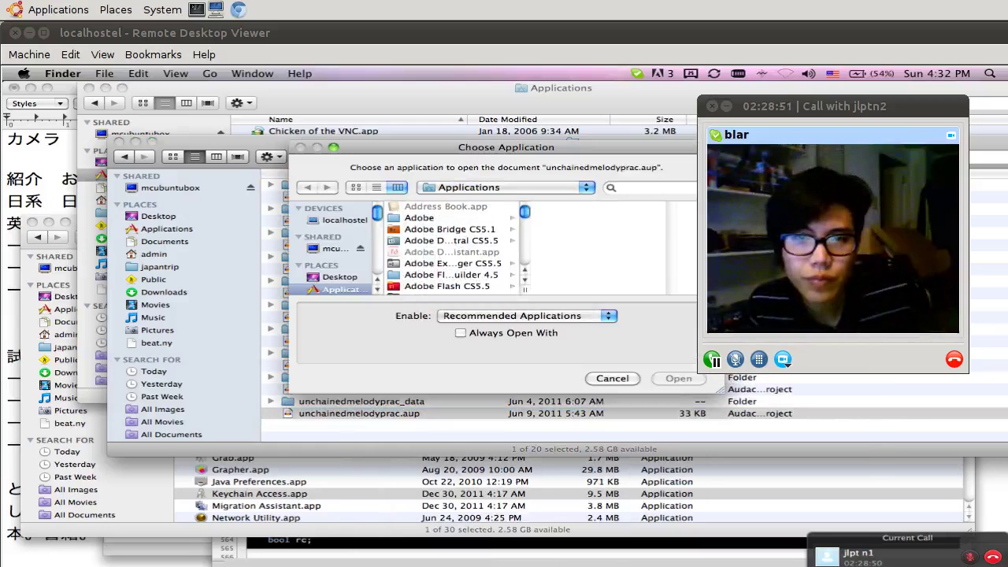
scroll(331, 248, "down", 3)
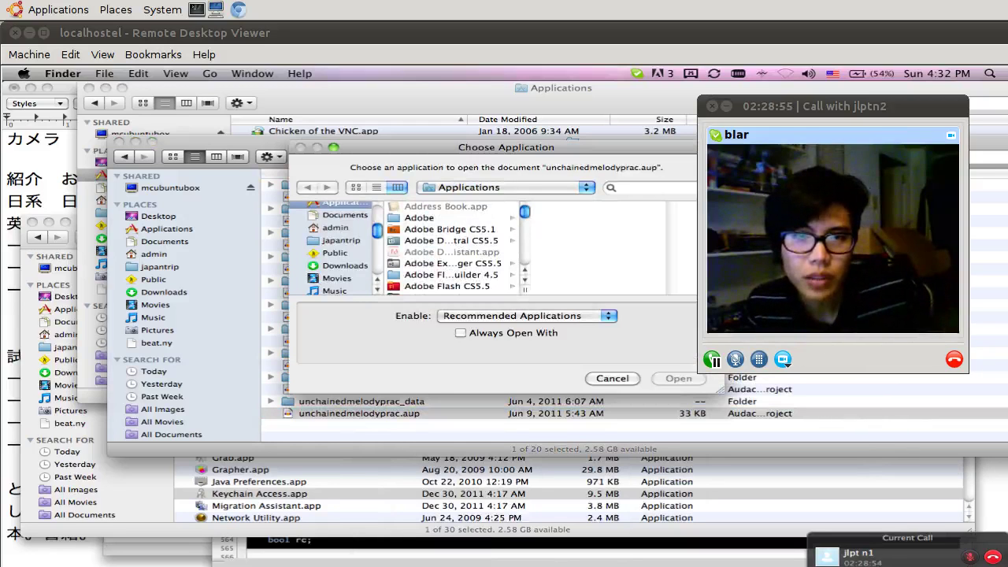
left_click(336, 227)
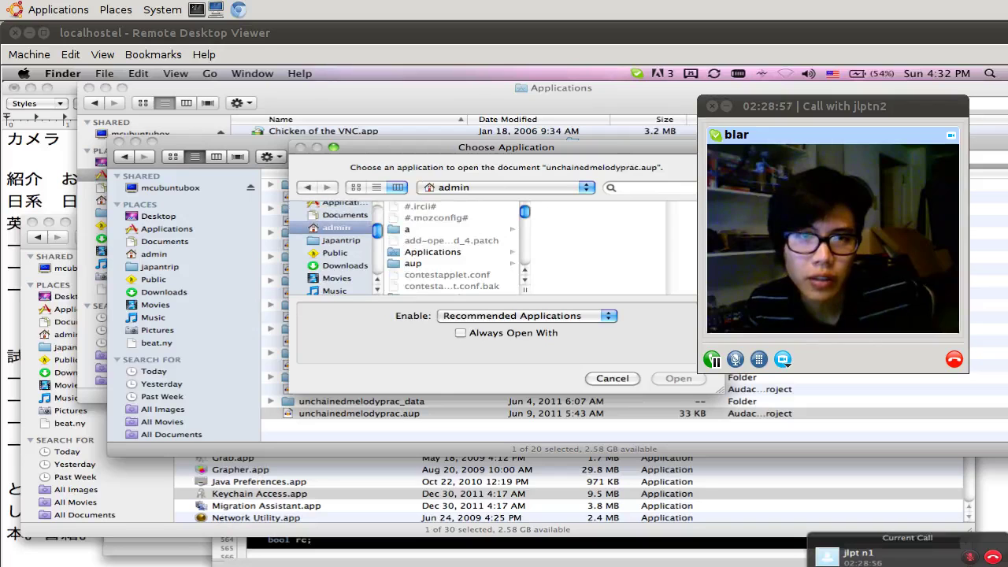
Step: Select Audacity.app under scm/doxmac/build/Release Static and open the project with it
type("scm")
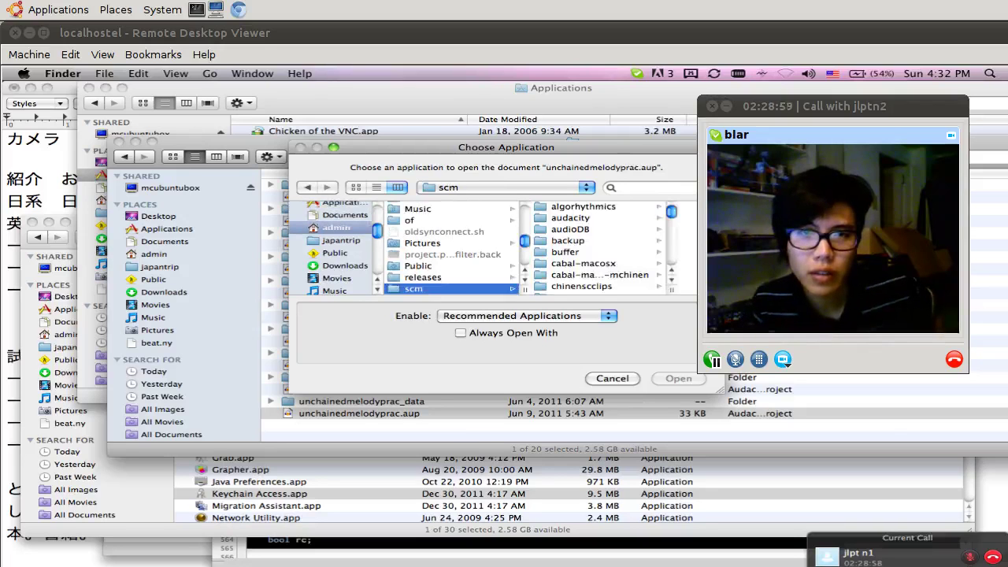
key("Right")
type("doxmac")
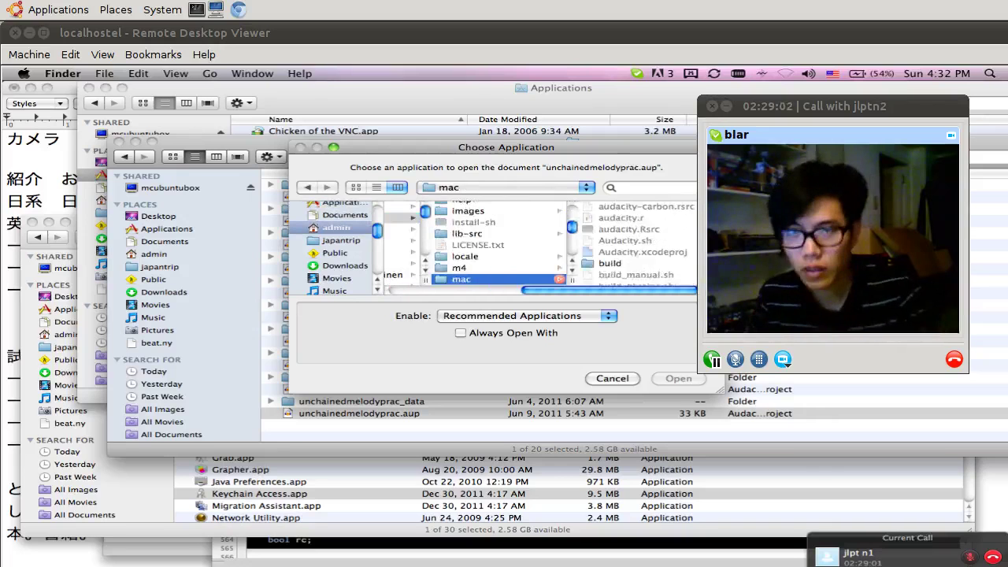
key("Right")
type("build")
key("Right")
type("release")
key("Right")
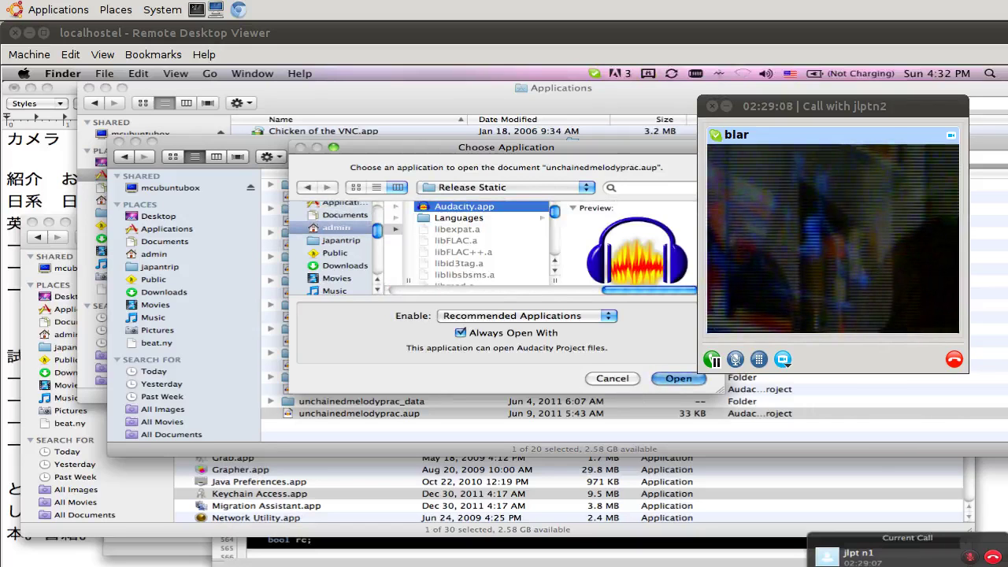
key("Return")
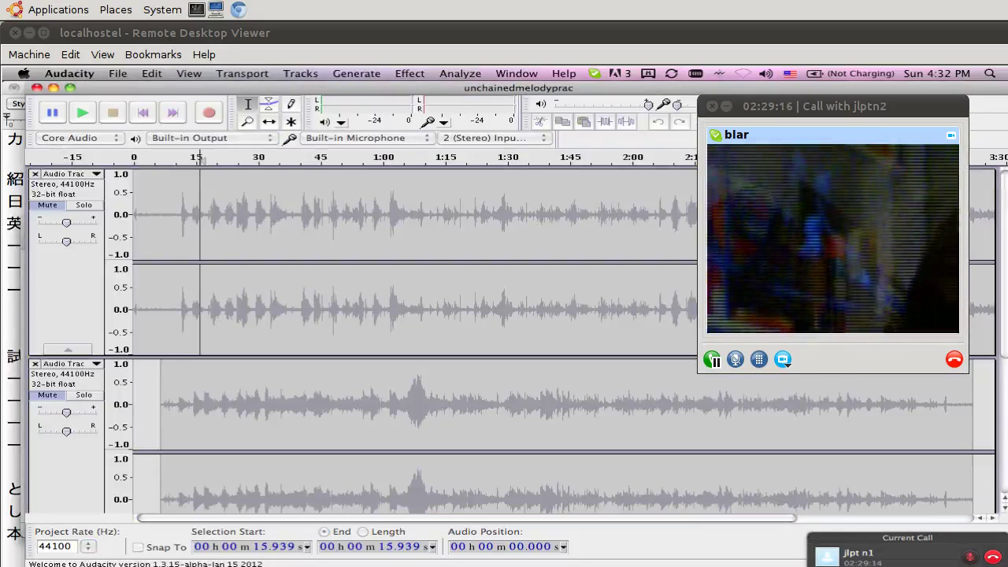
Step: Review the stereo tracks and stop playback at 1:03.755 in the third track
scroll(398, 354, "down", 3)
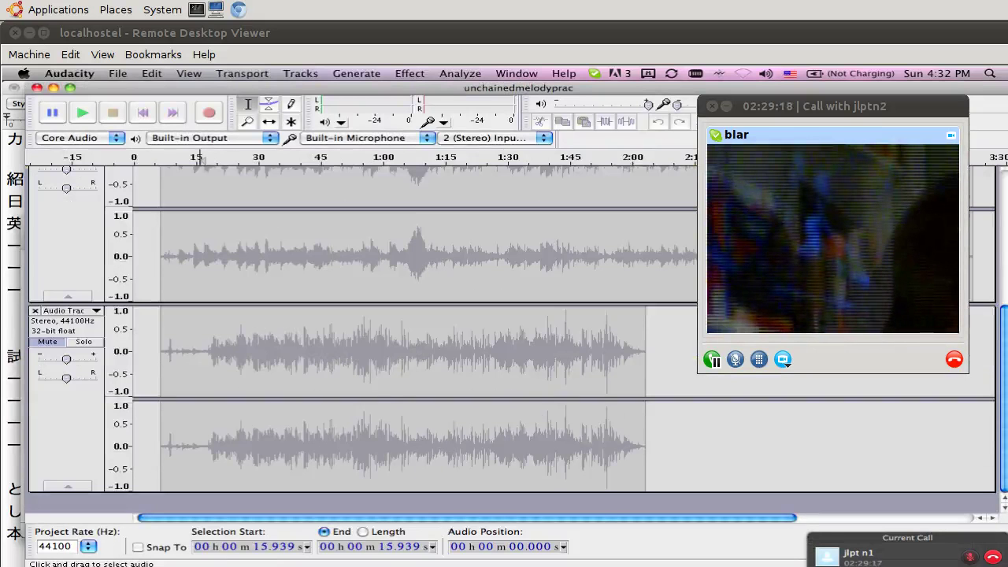
left_click(398, 355)
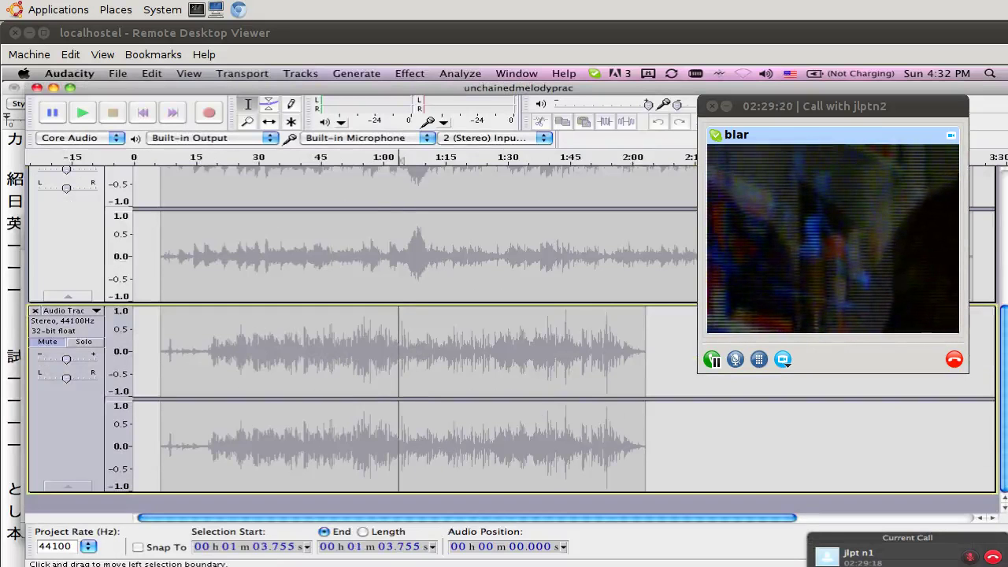
key("space")
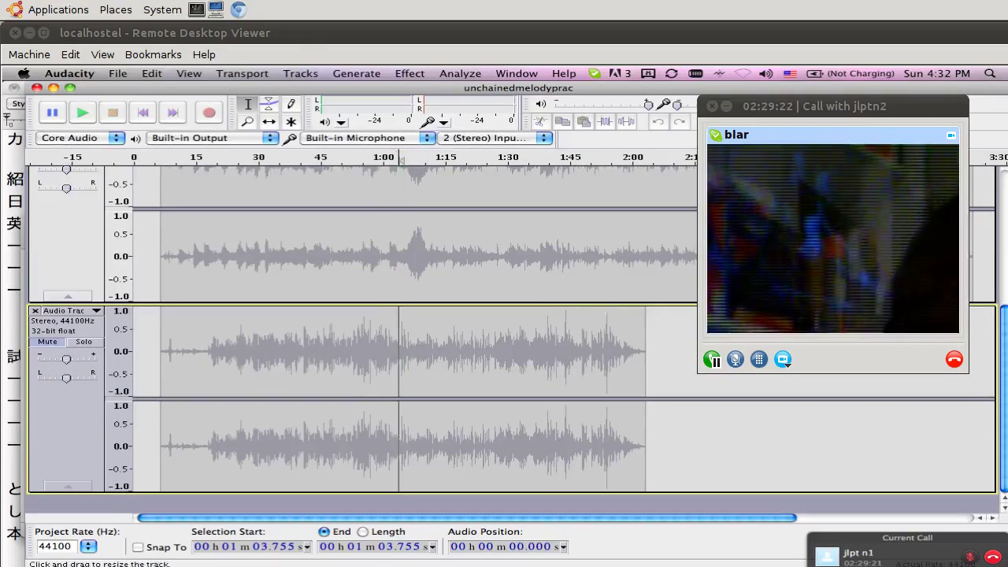
scroll(399, 354, "up", 3)
scroll(511, 339, "up", 2)
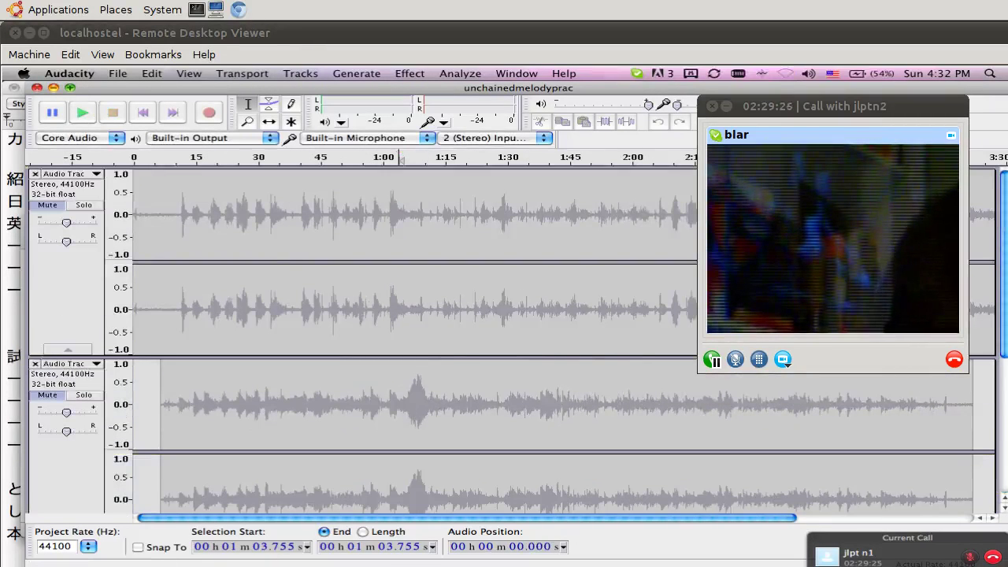
Step: Close the Audacity project window and bring the Skype video call forward, moving it aside
key("alt+w")
key("alt+Tab")
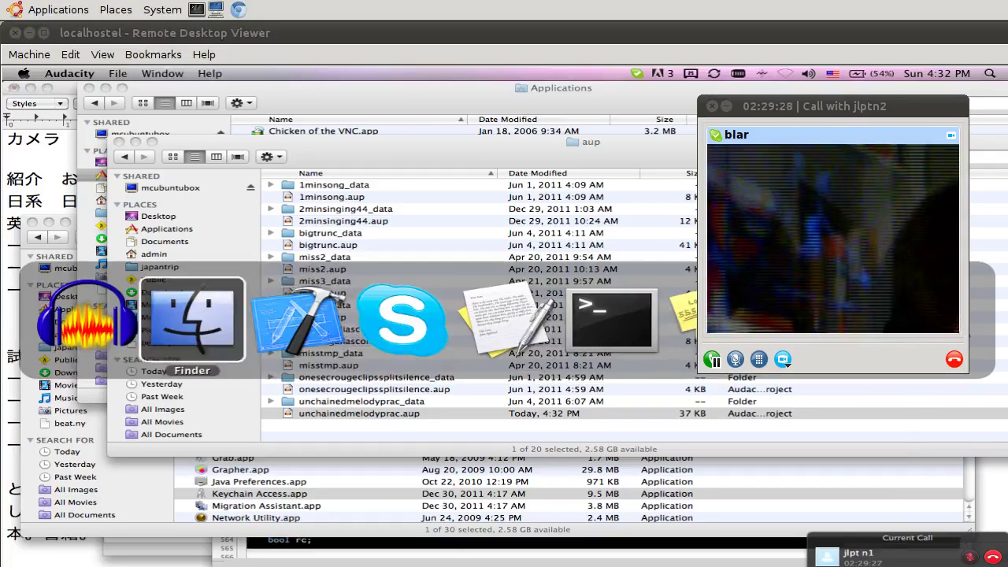
key("alt+Tab")
key("alt+Tab")
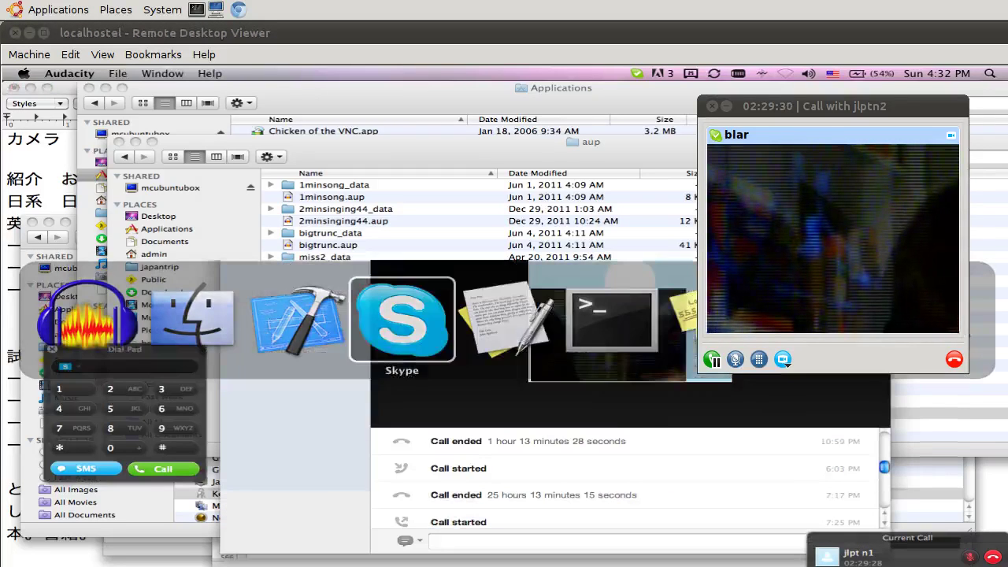
left_click_drag(827, 110, 916, 37)
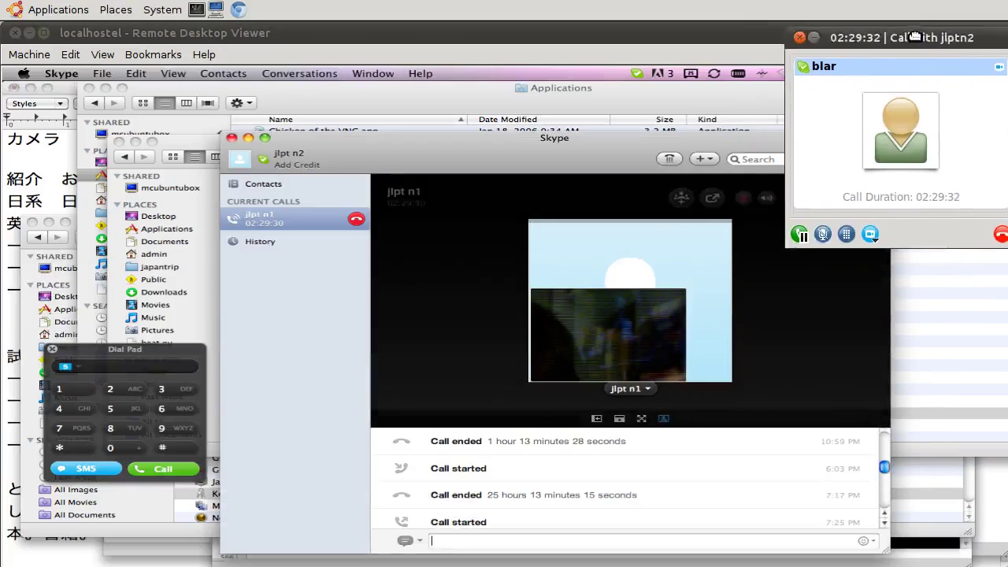